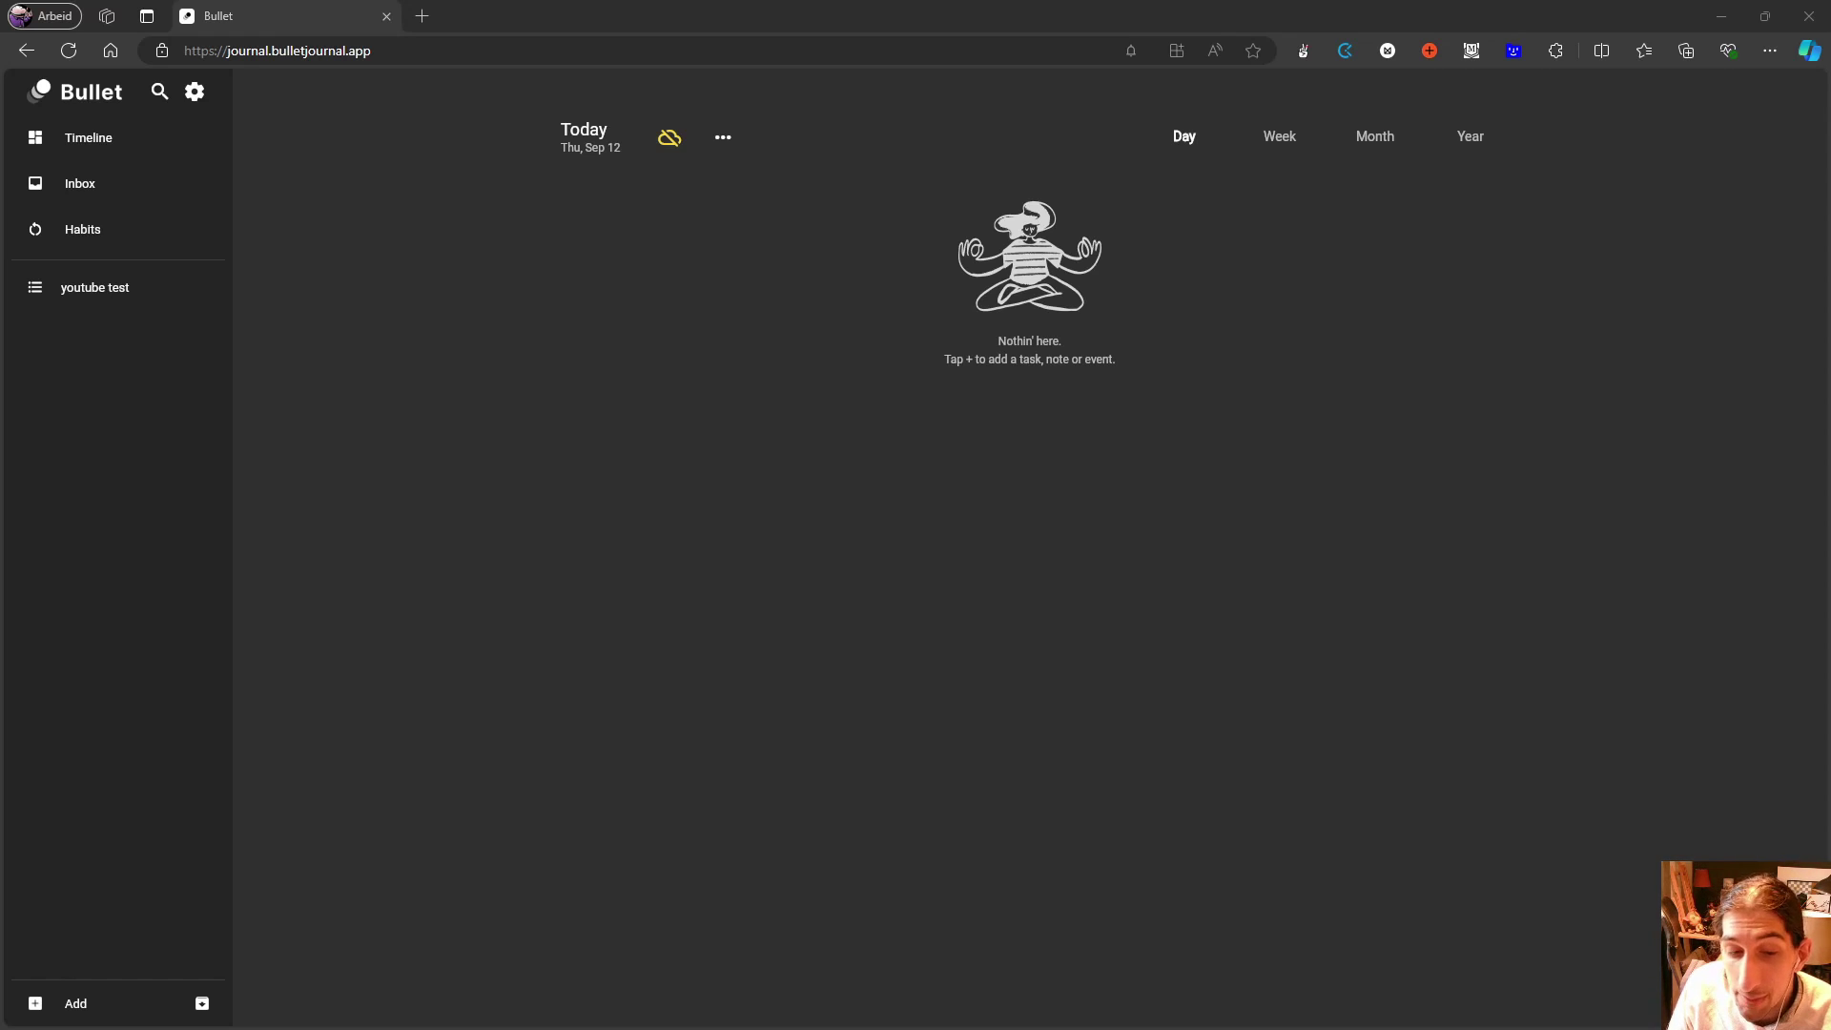
- Start a new Bullet Journal entry for Thu, Sep 12 with the N shortcut
key("n")
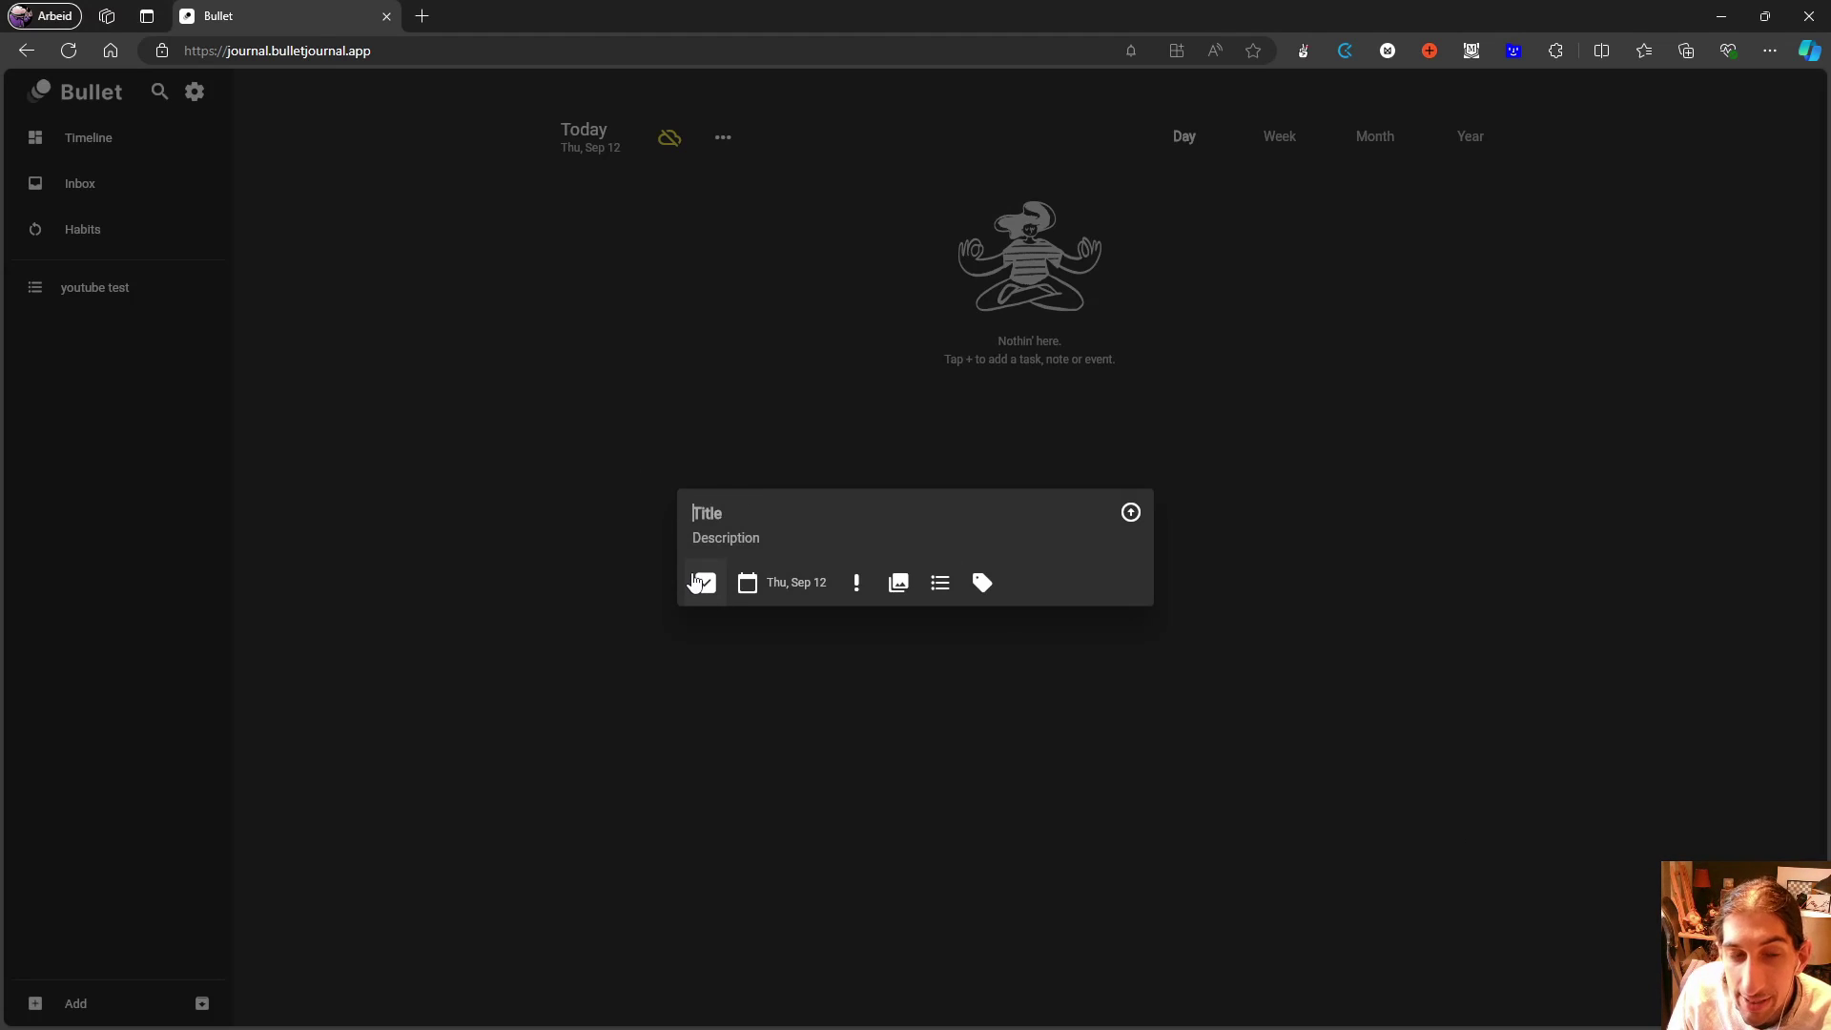
- Change the new entry's type from Task to Note
left_click(694, 580)
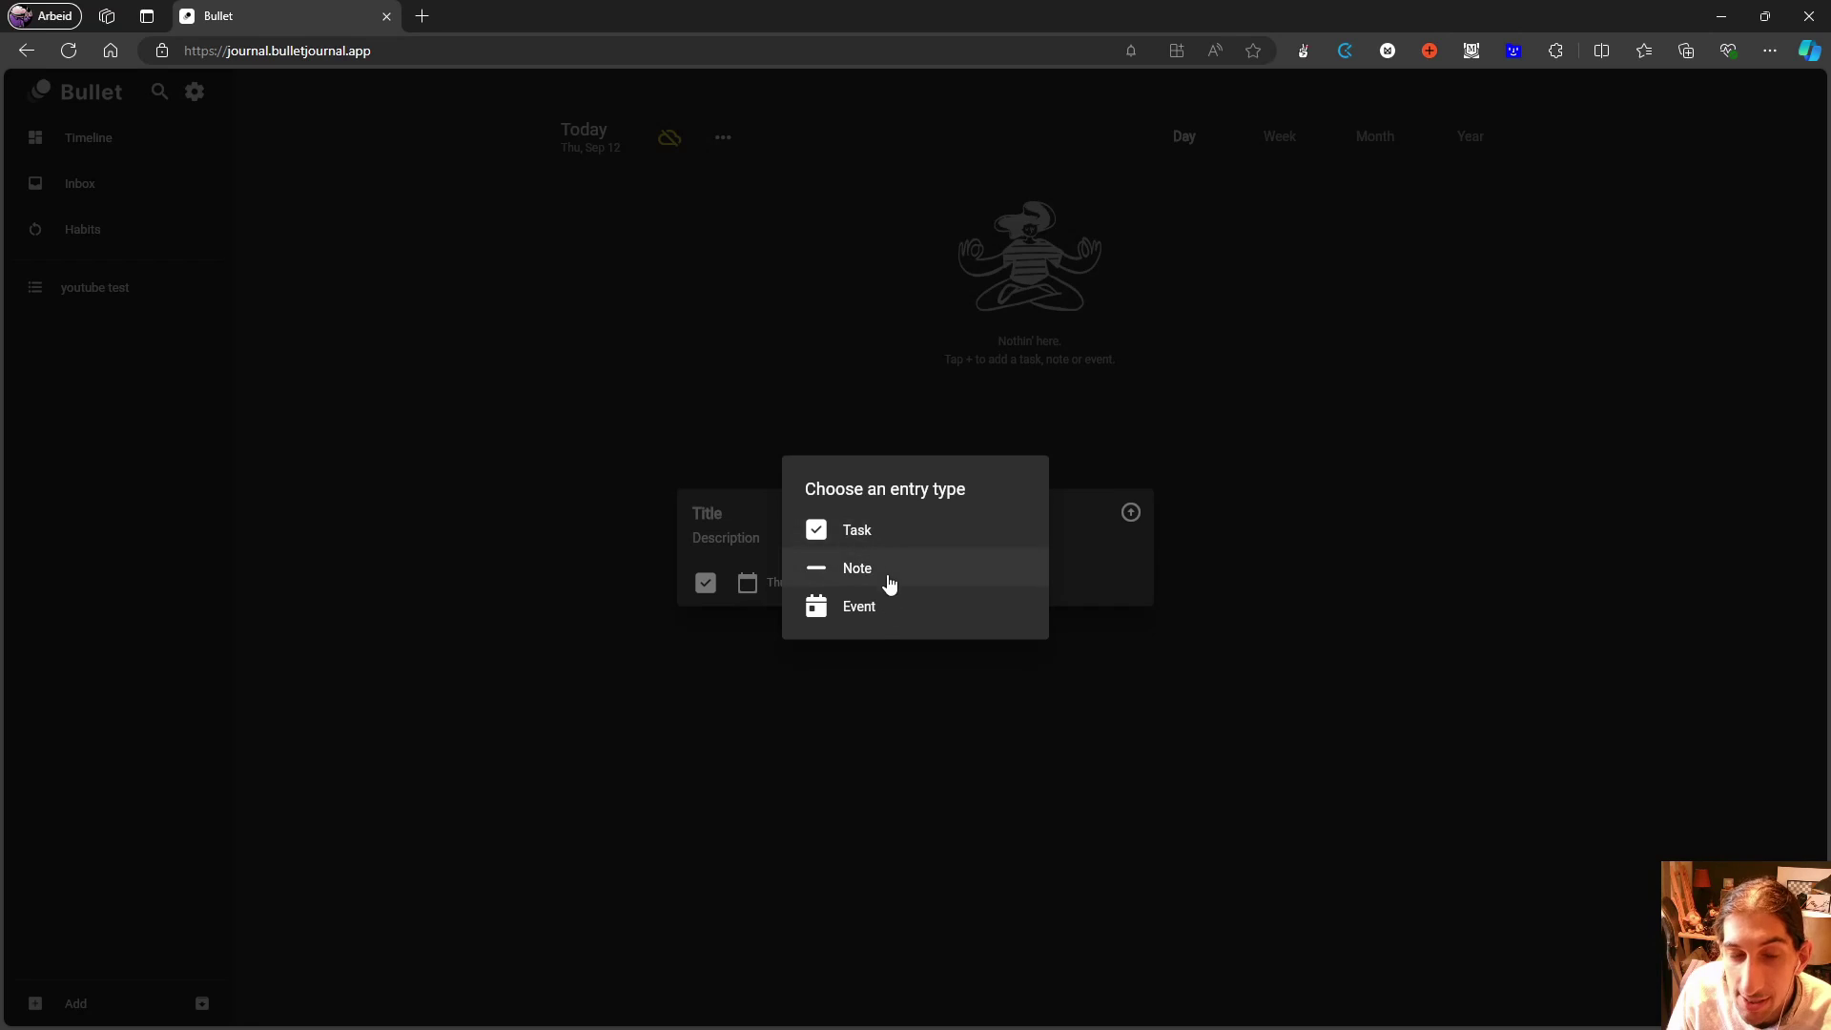
left_click(713, 519)
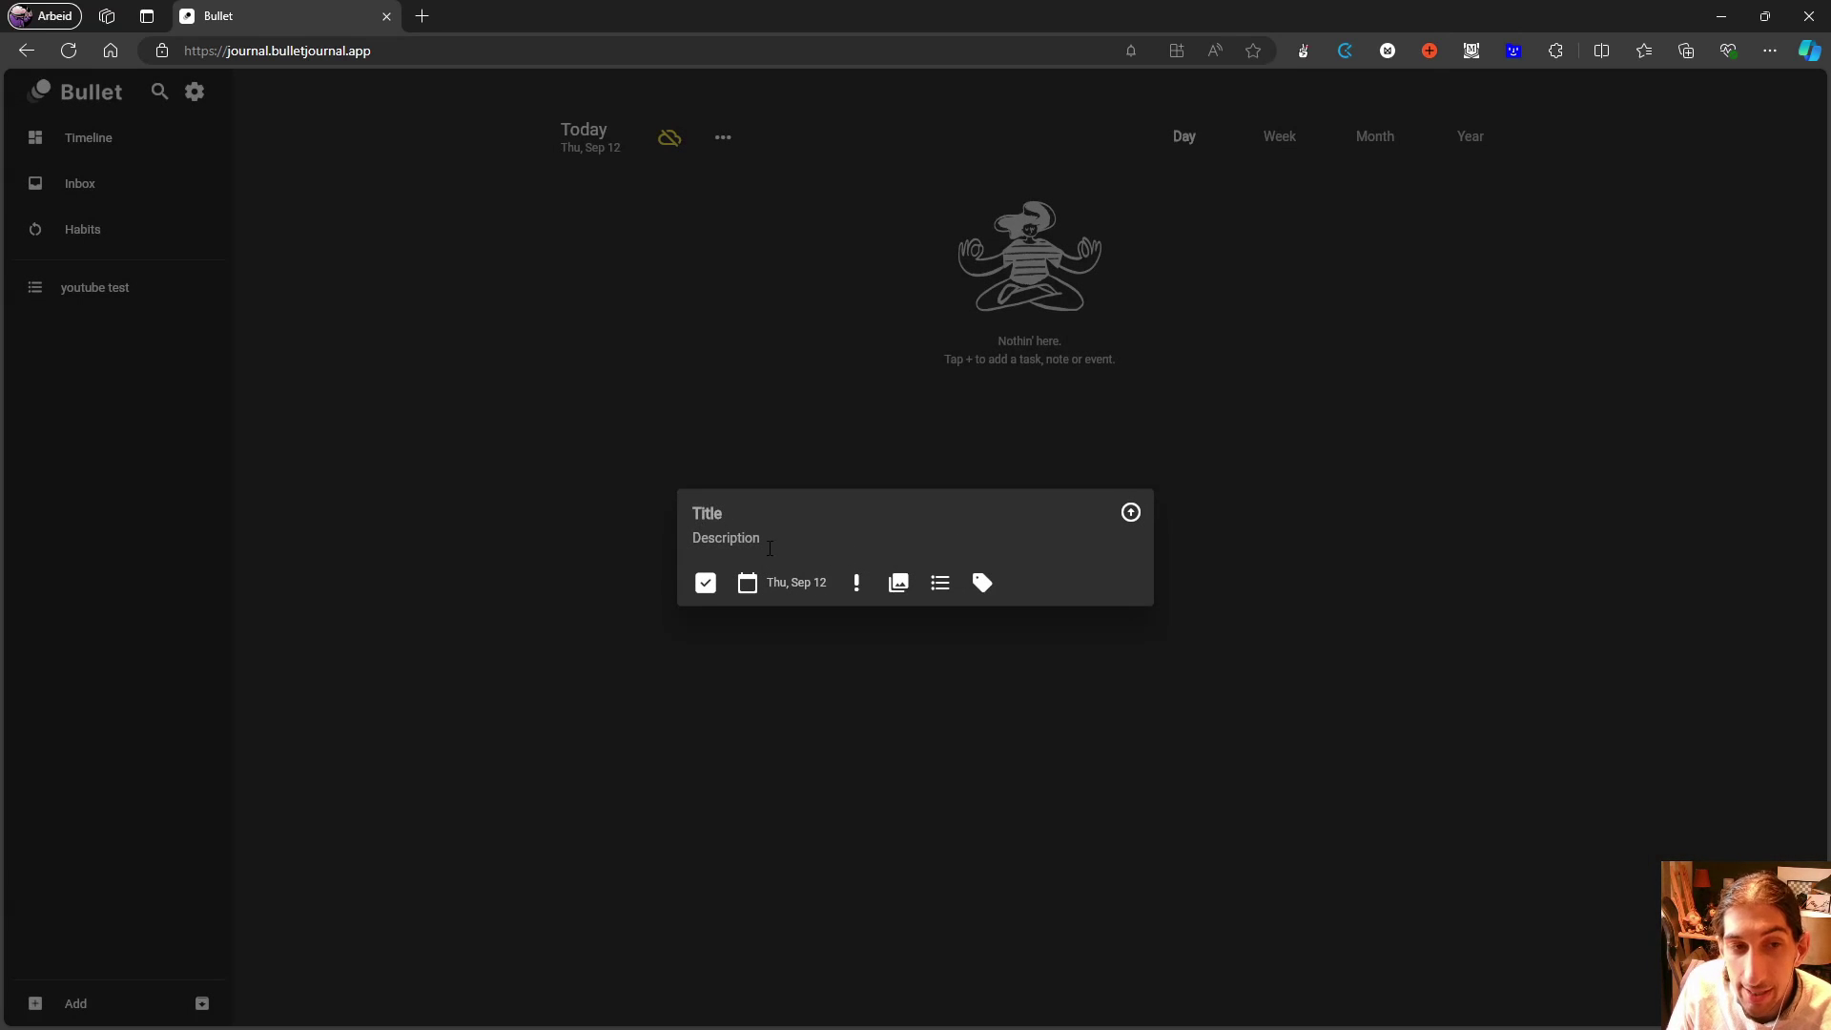
left_click(707, 581)
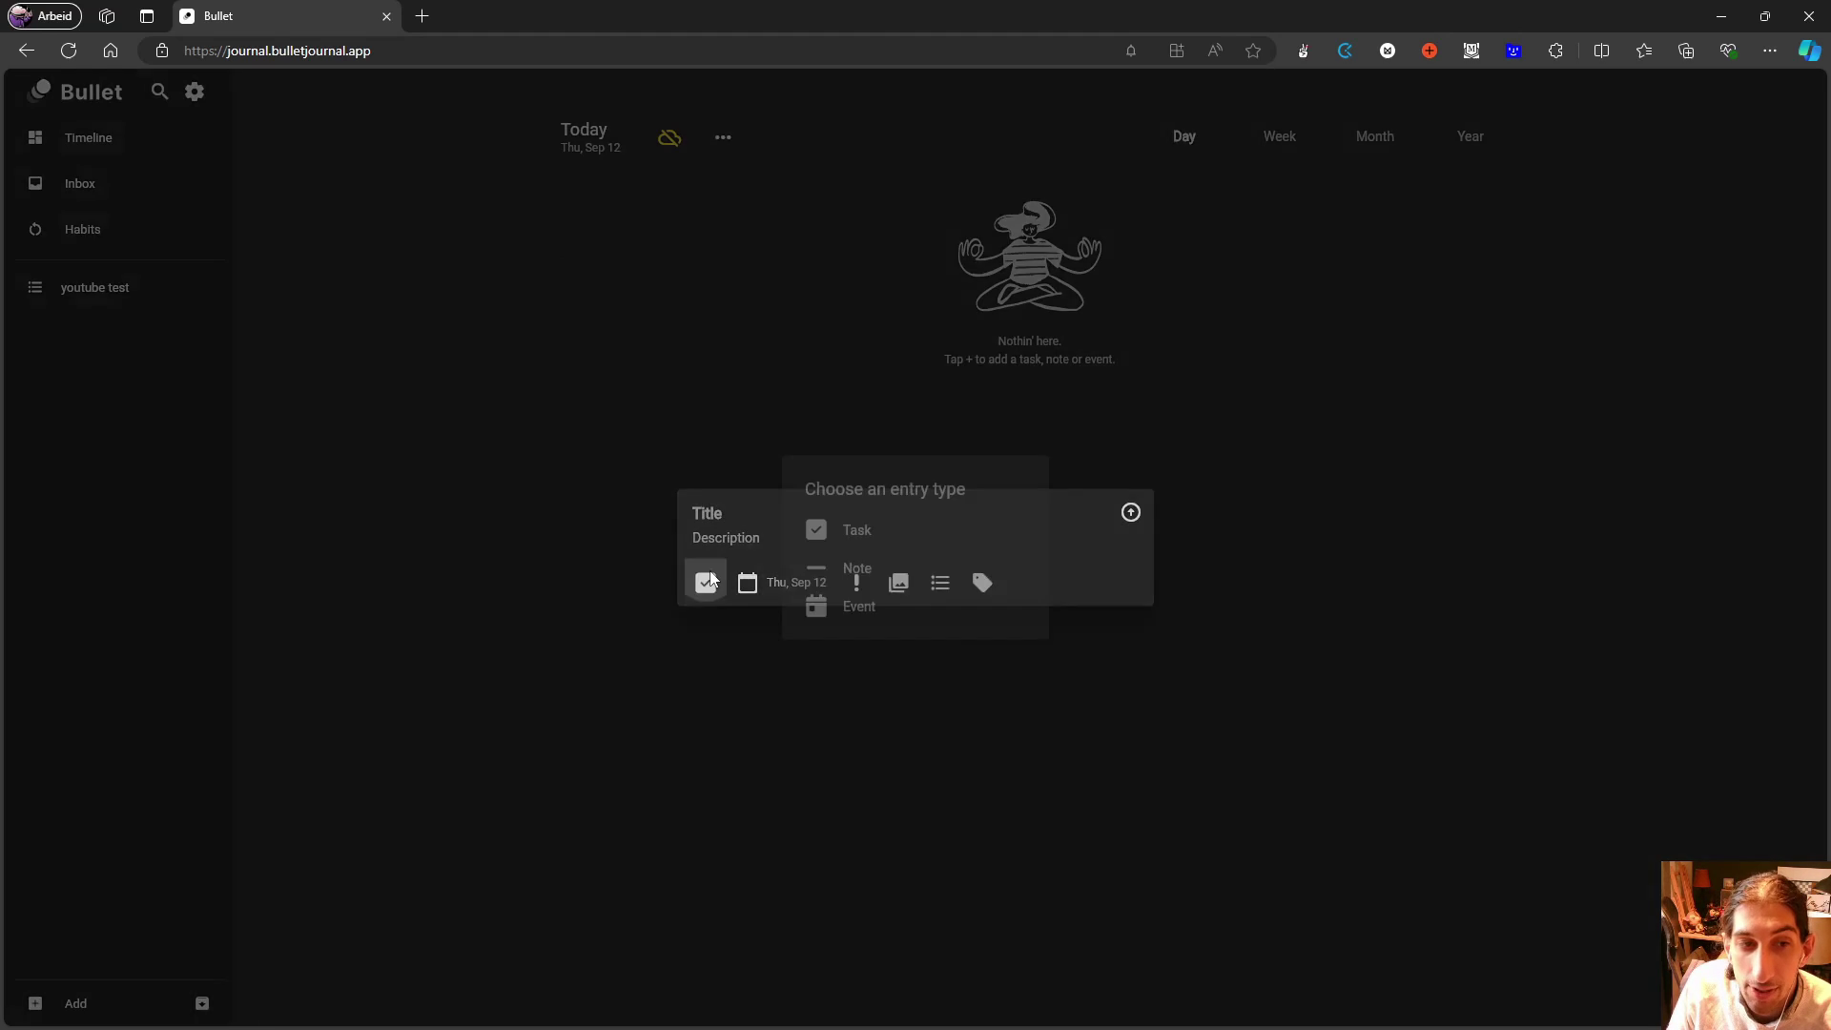
left_click(878, 565)
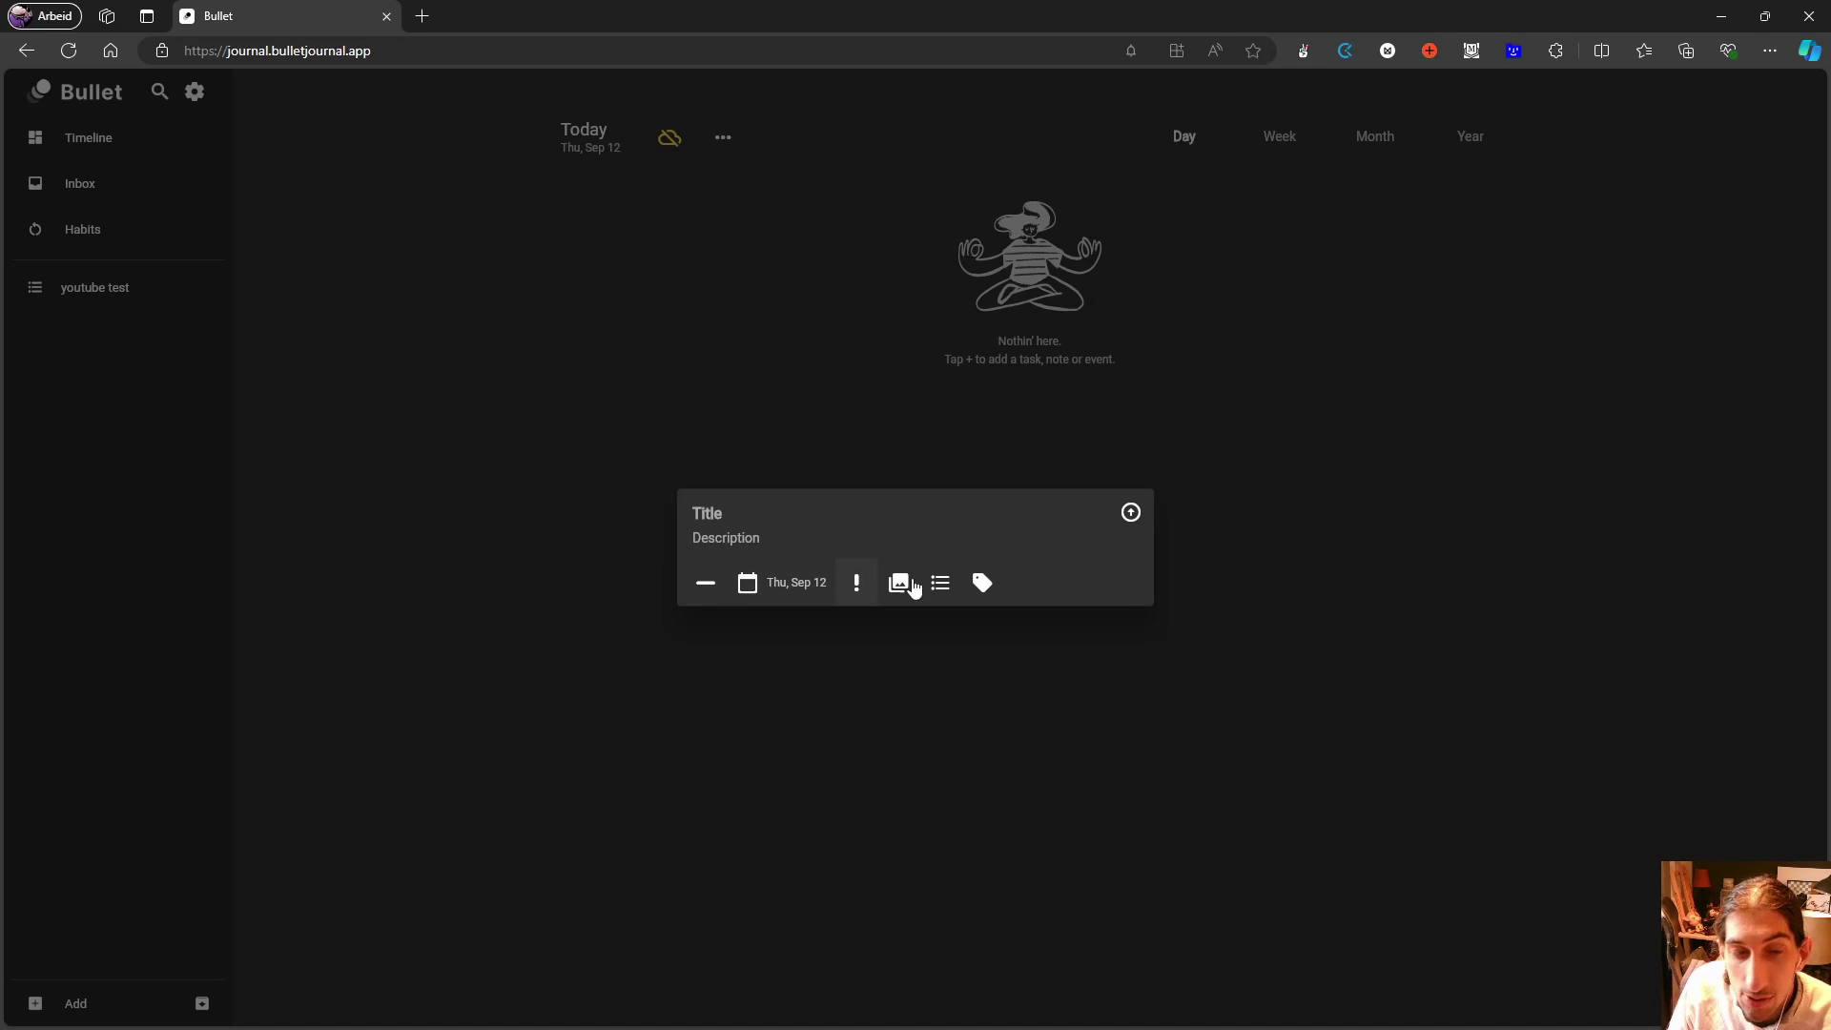
- Look at the importance and list options without choosing, then try adding a tag
left_click(857, 582)
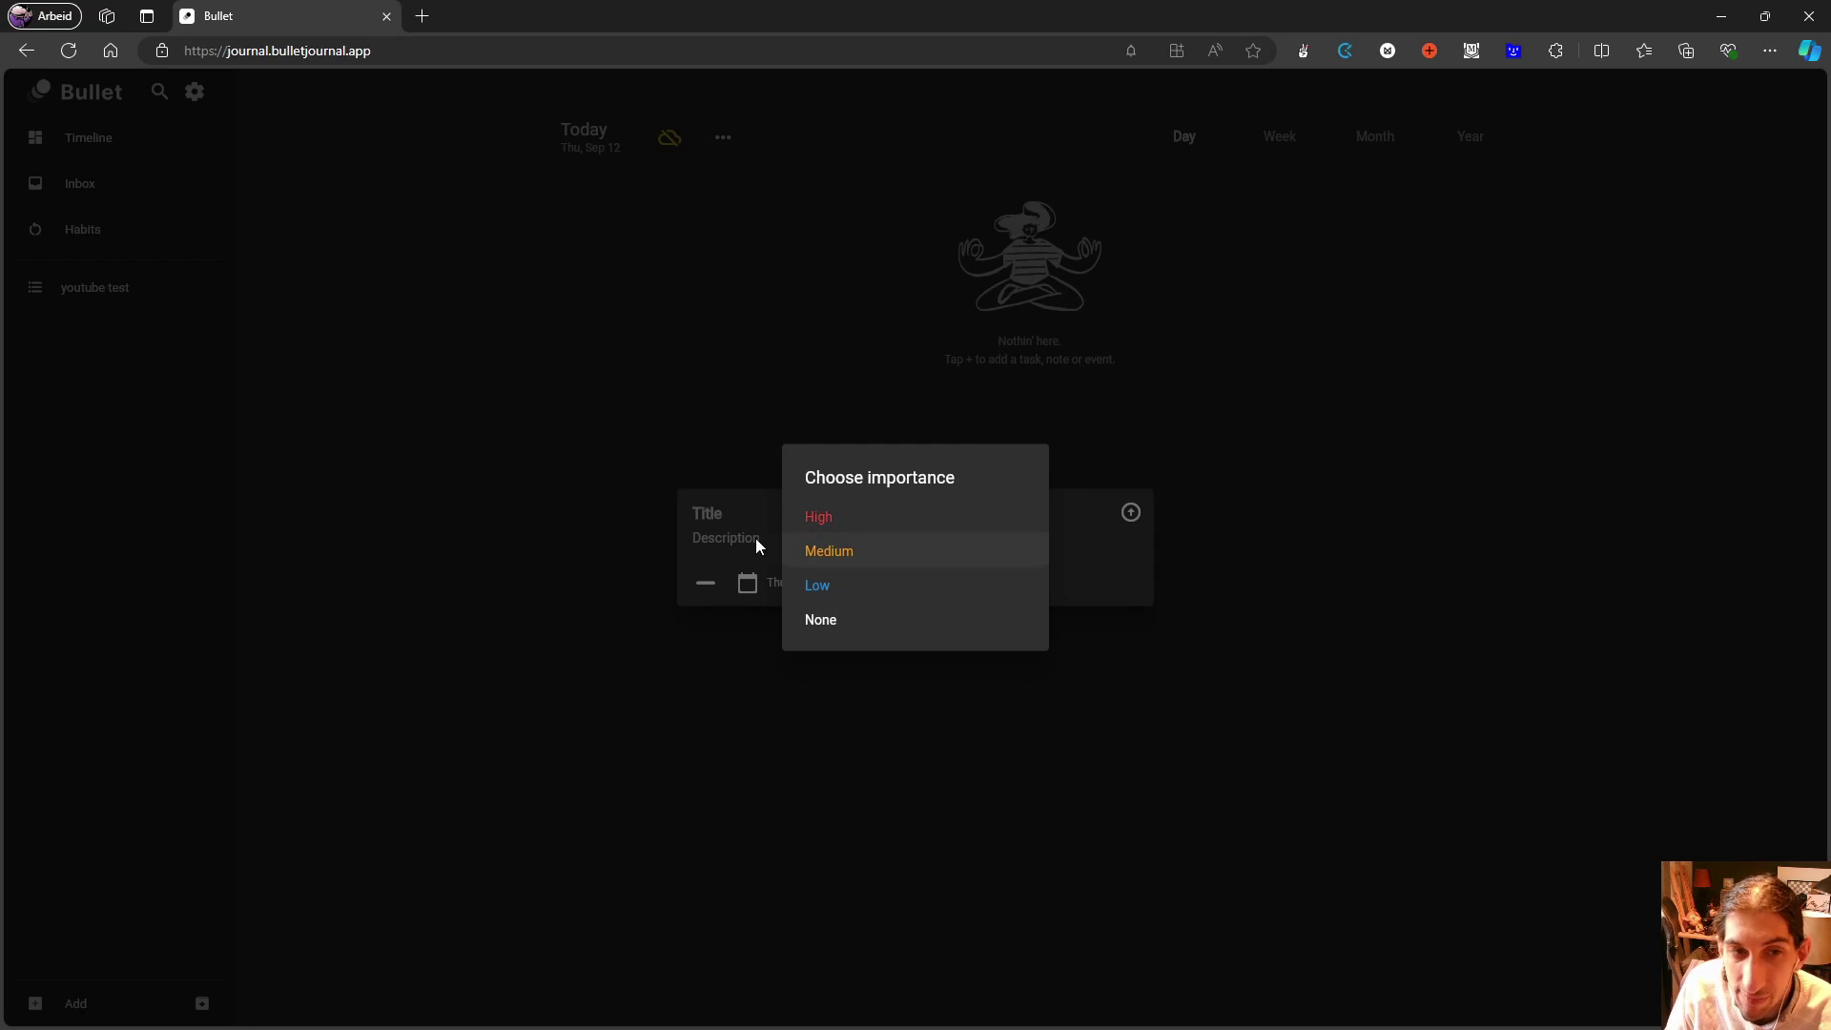
left_click(1083, 523)
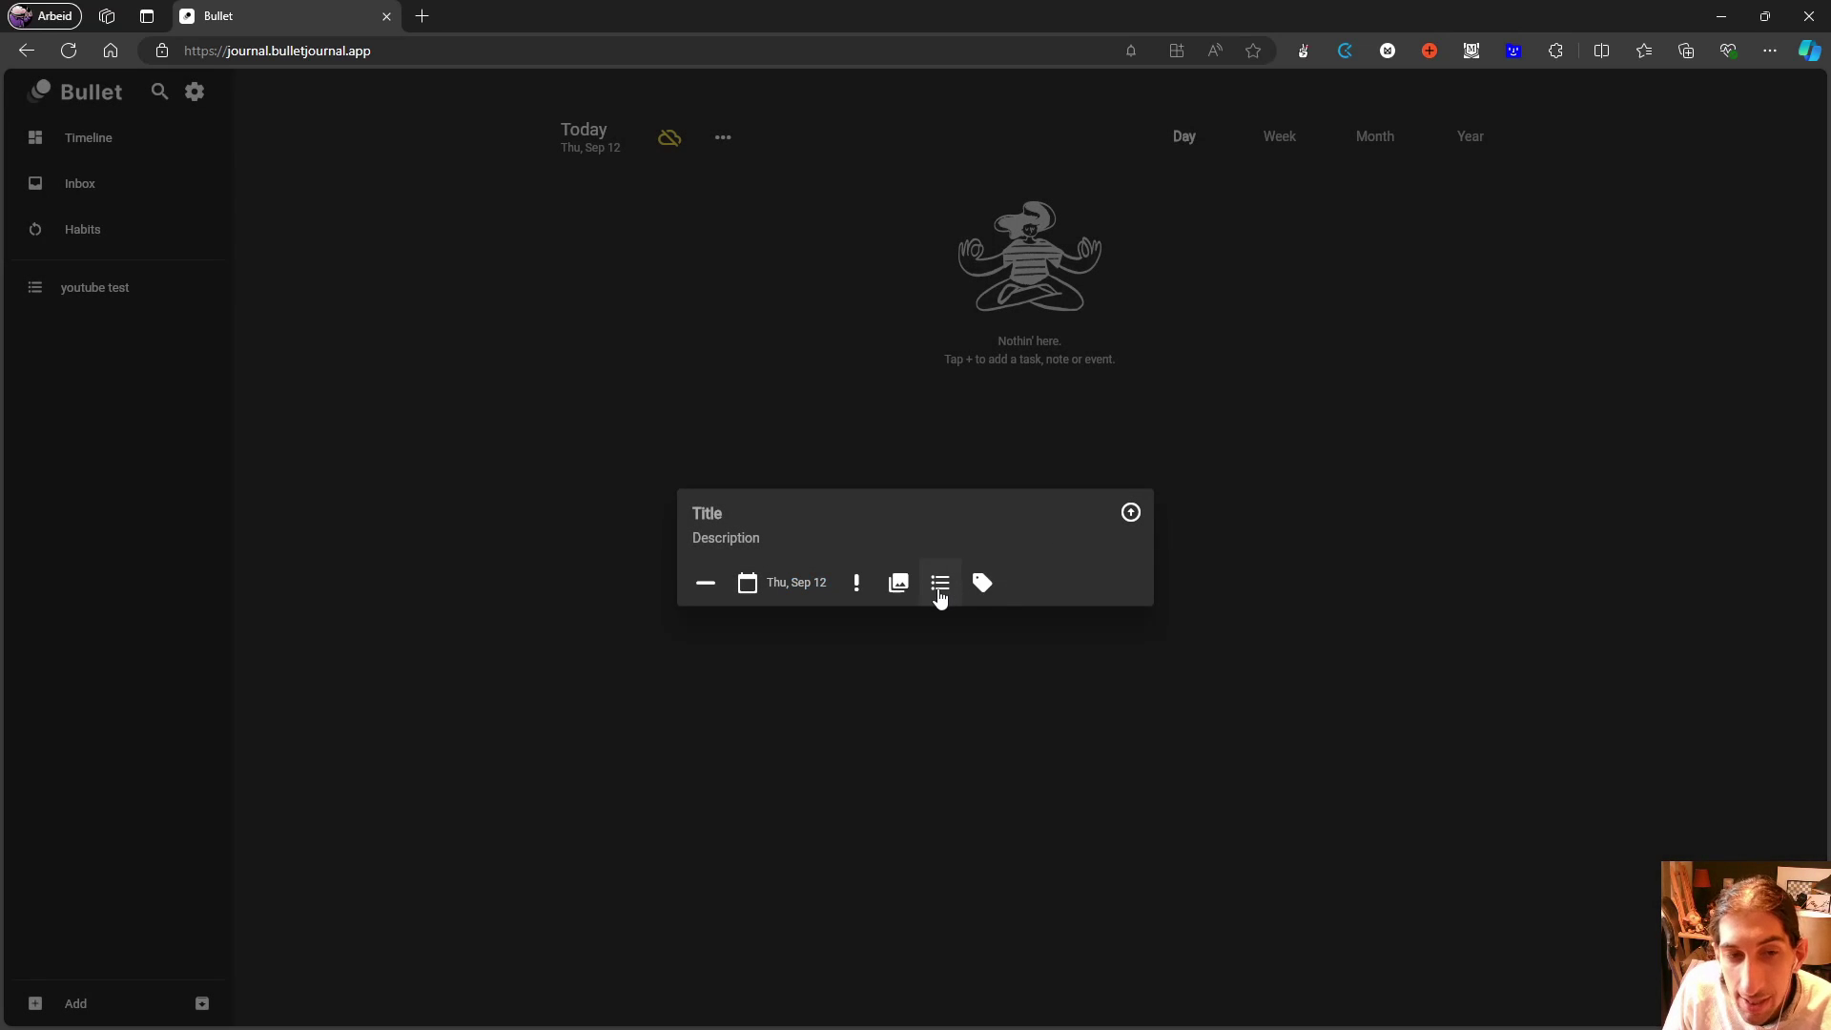
left_click(939, 591)
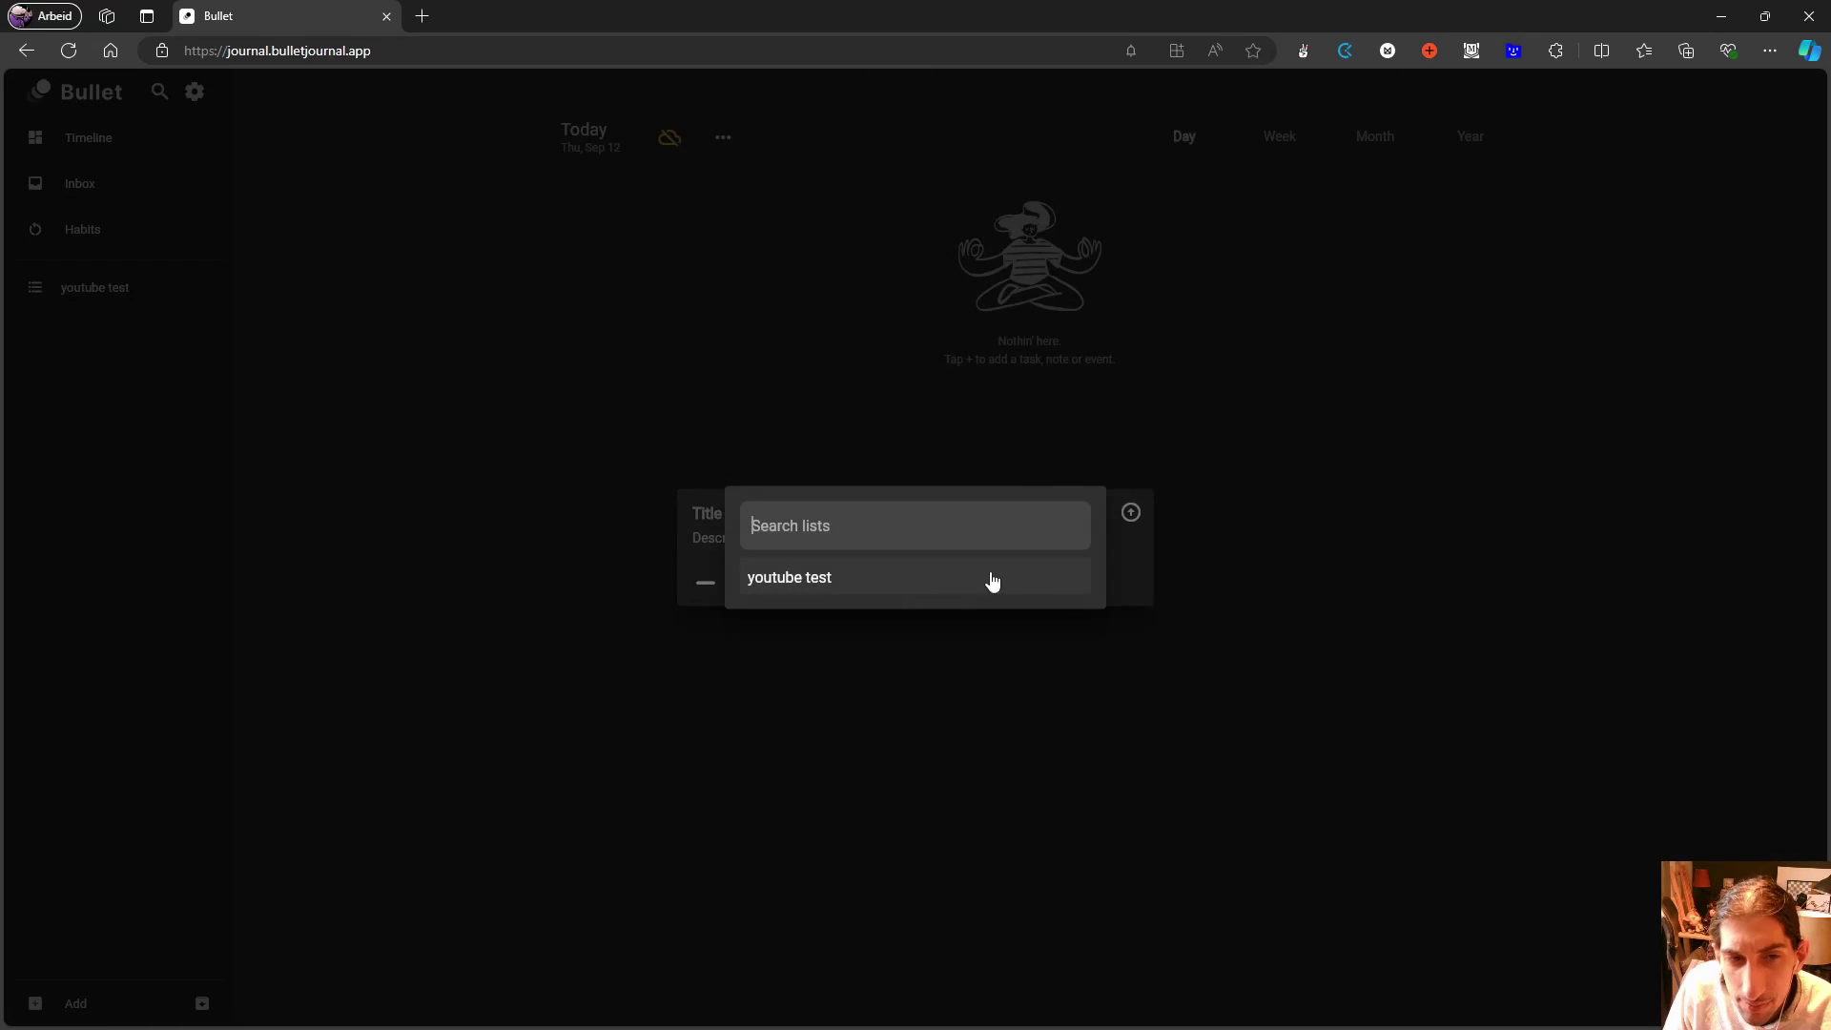
left_click(677, 439)
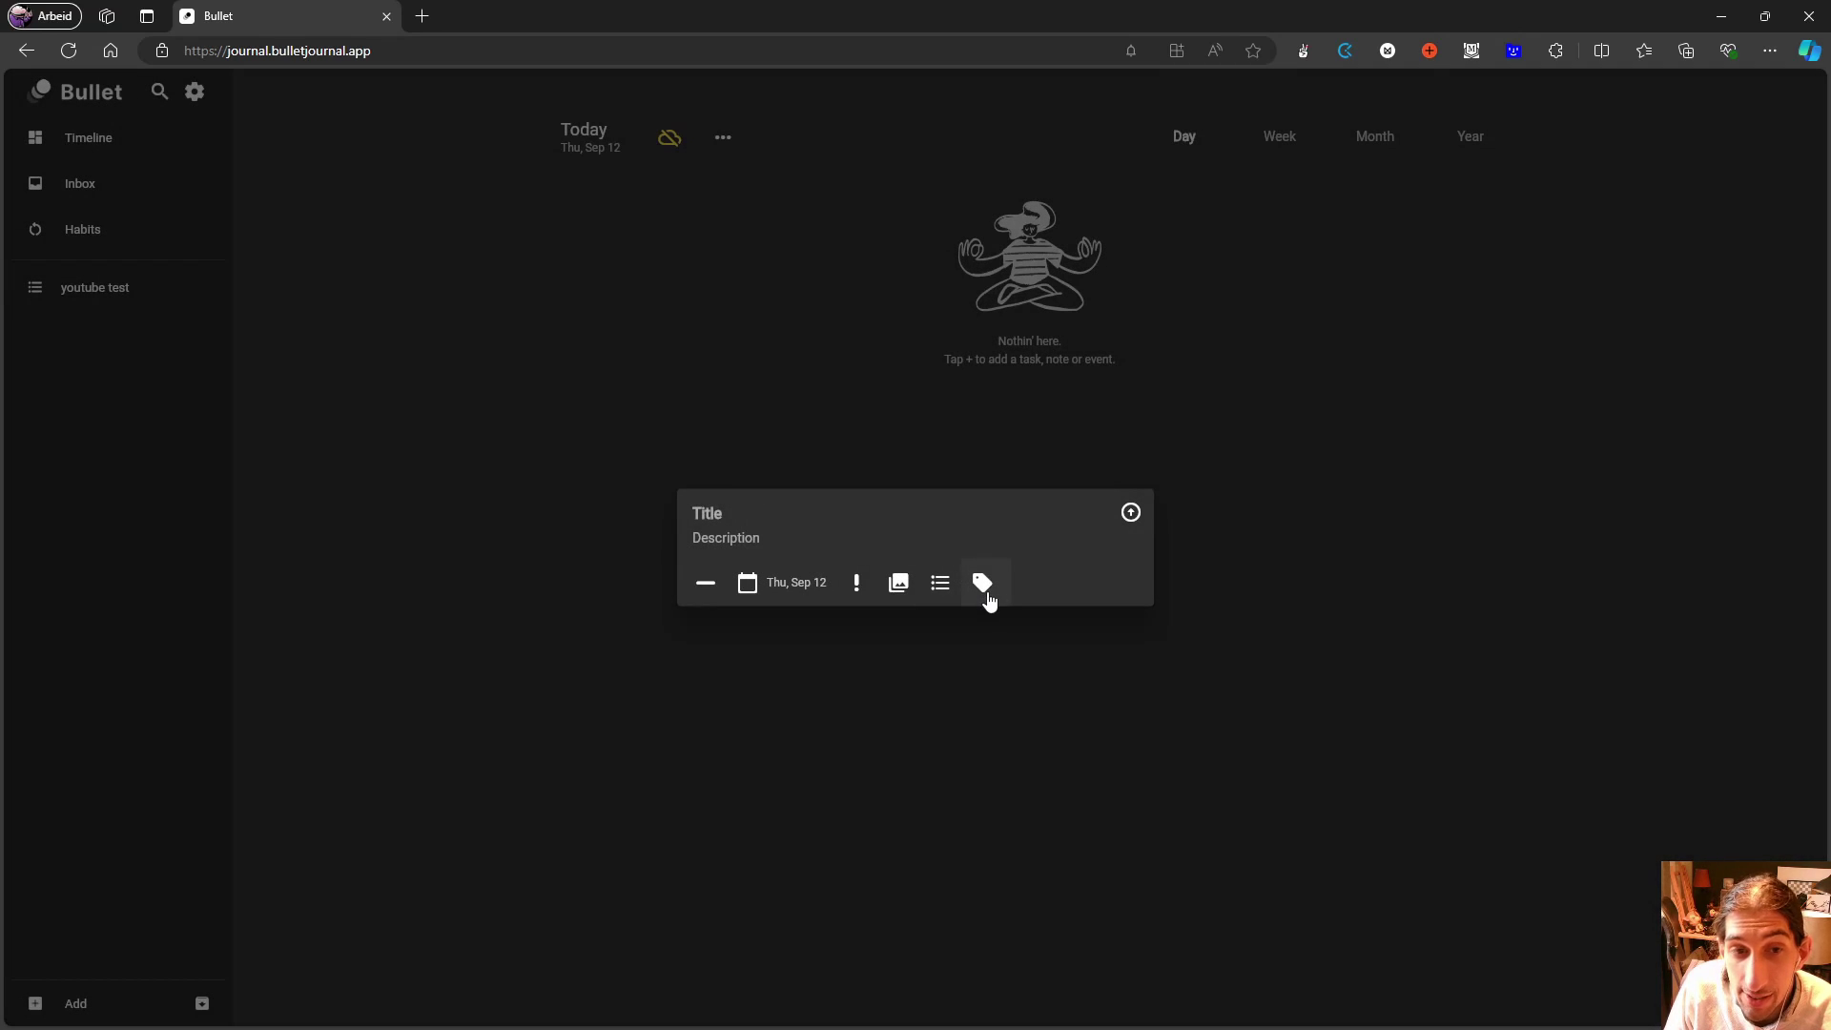
left_click(987, 592)
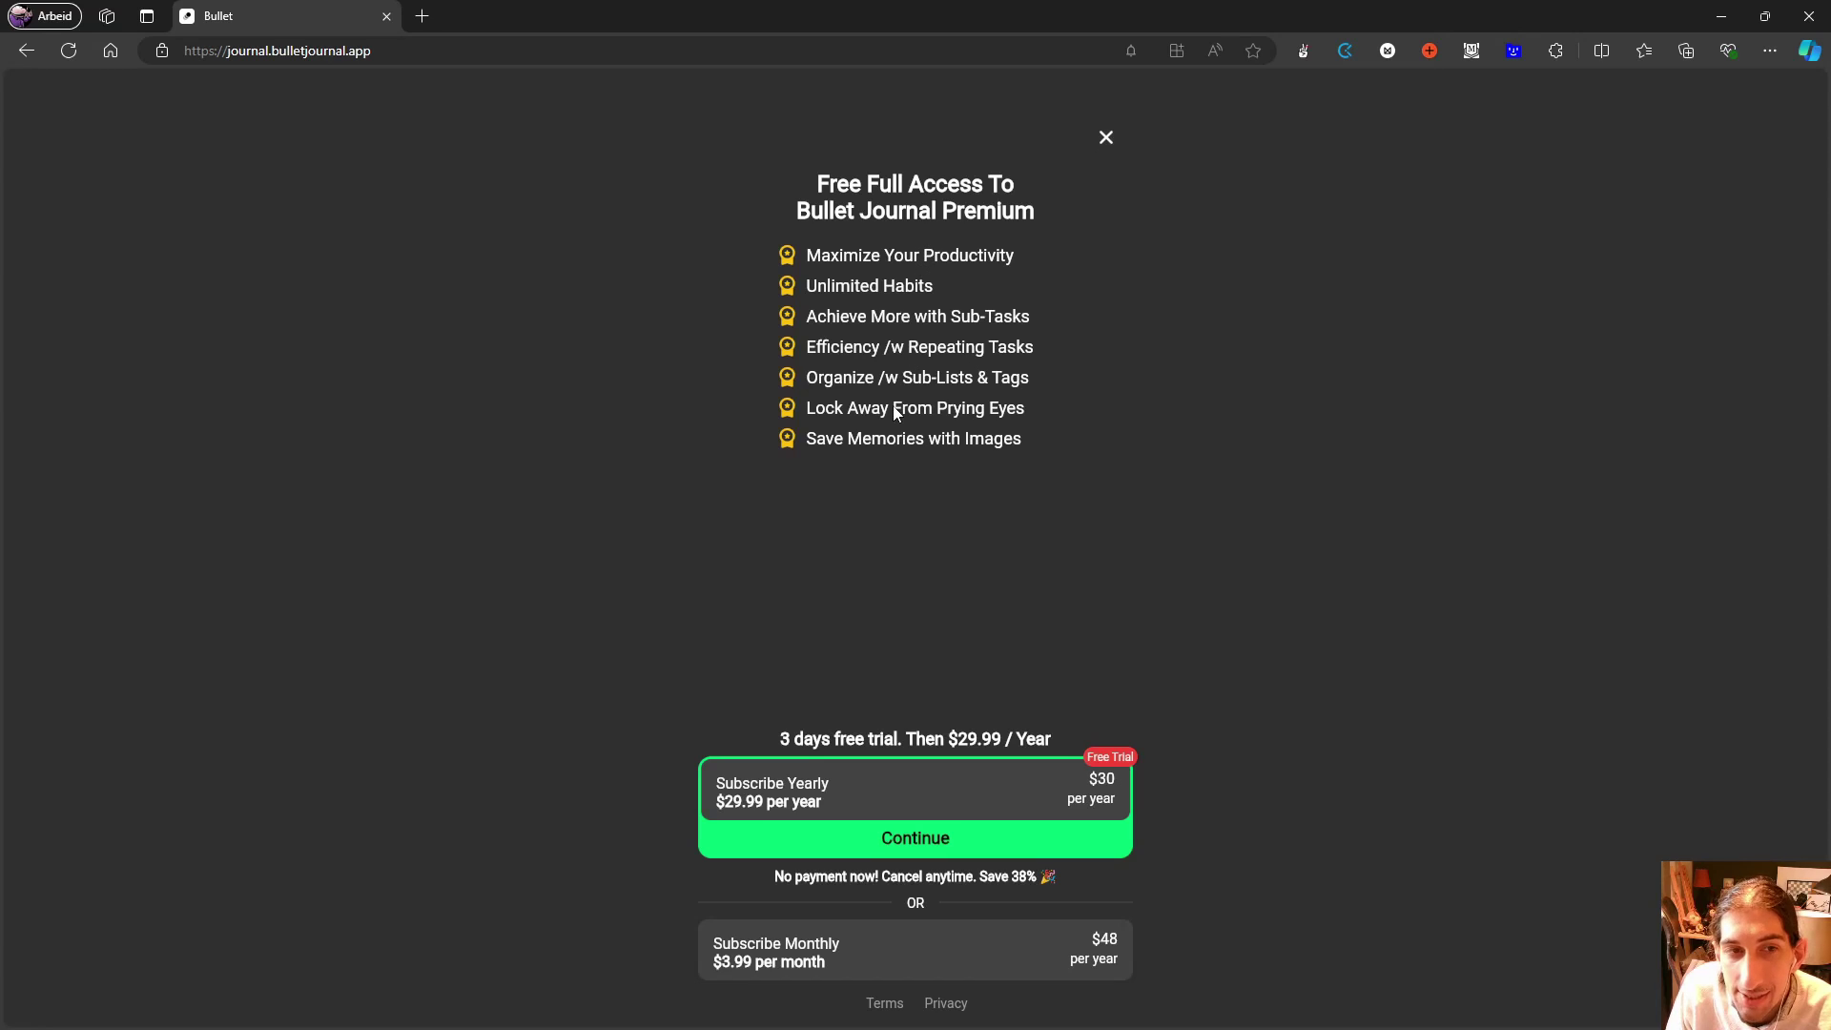
- Close the Premium offer page to return to the blank Thu, Sep 12 entry form
left_click(1107, 138)
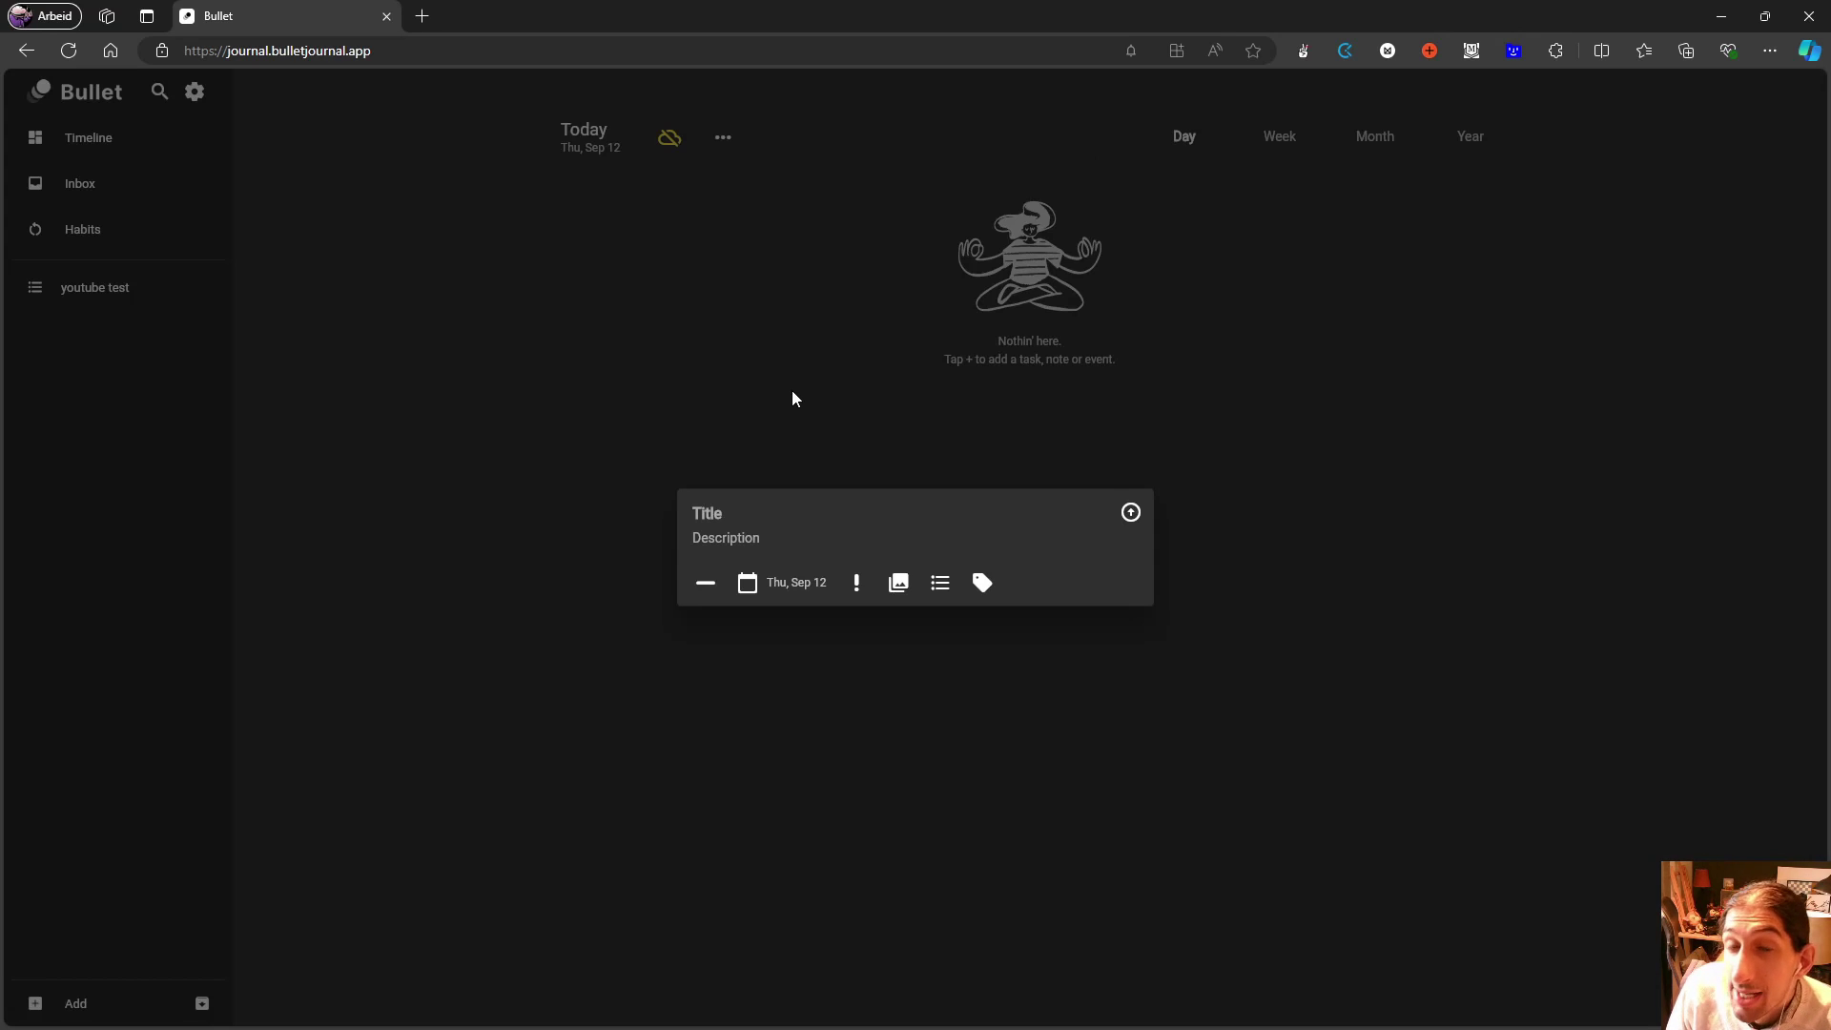
- Discard the draft entry, view the youtube test list, then return to the Timeline
left_click(988, 405)
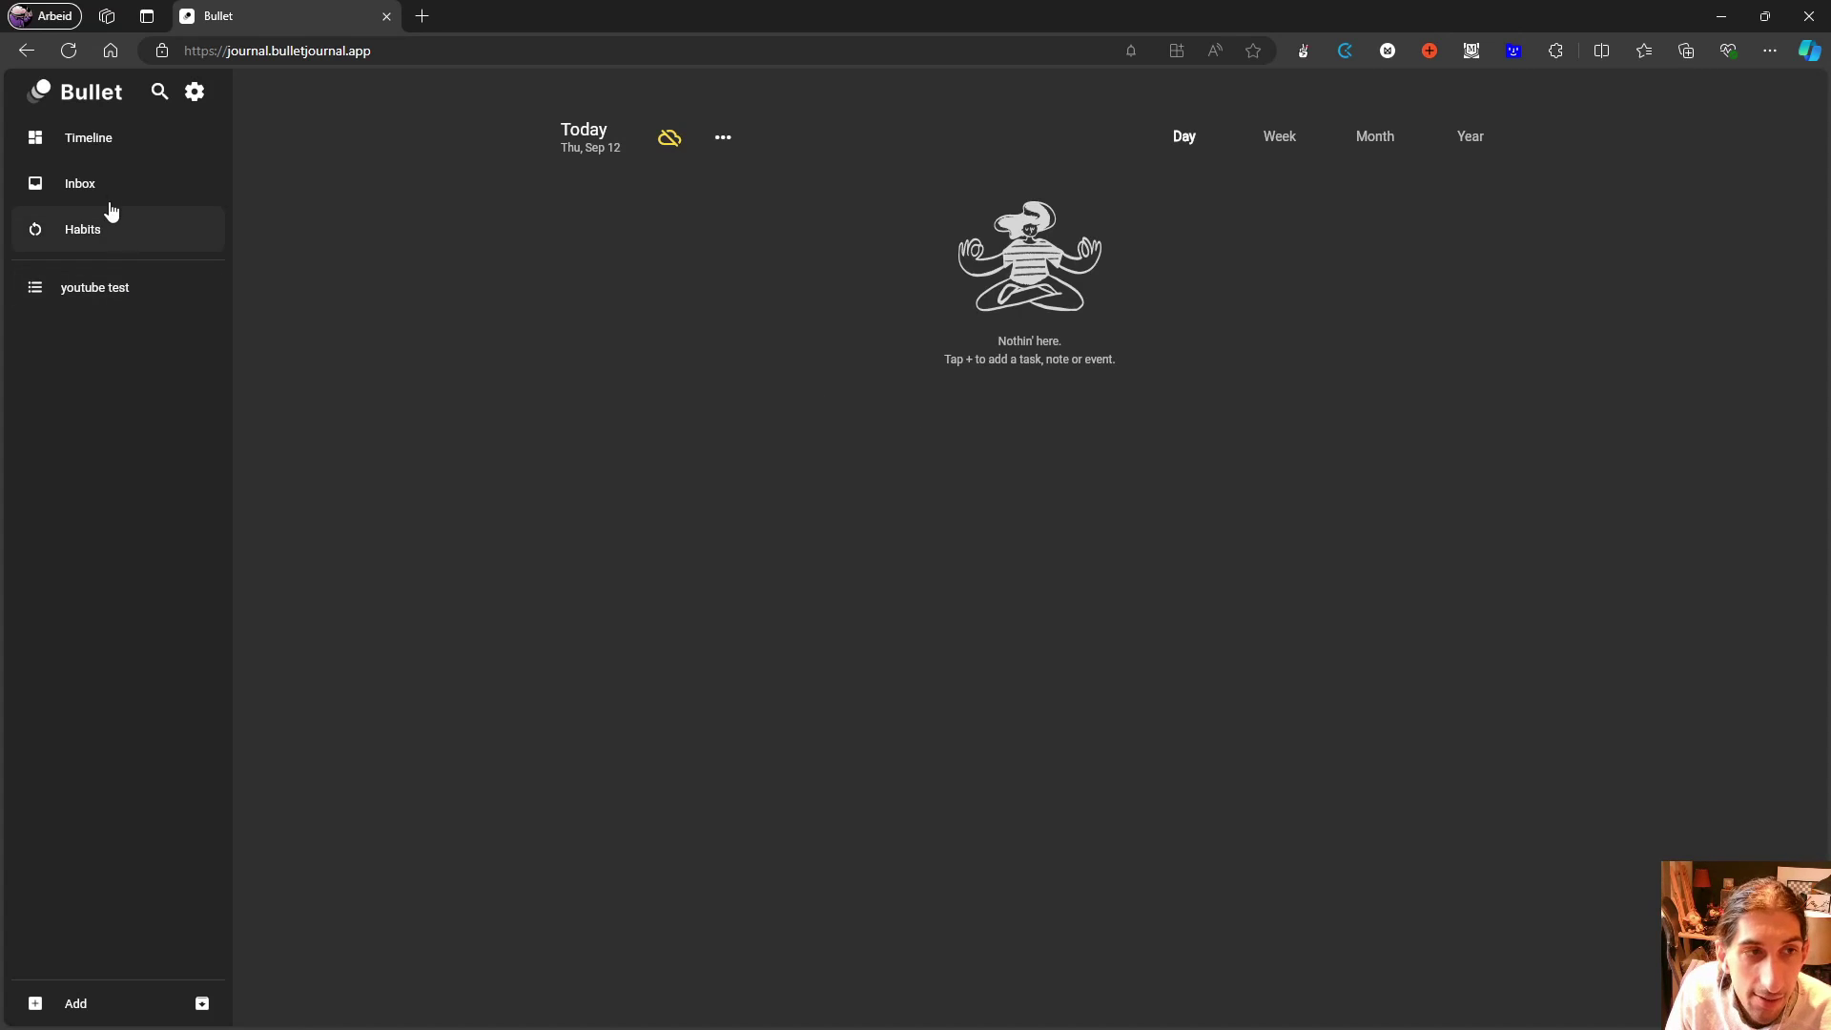
left_click(117, 292)
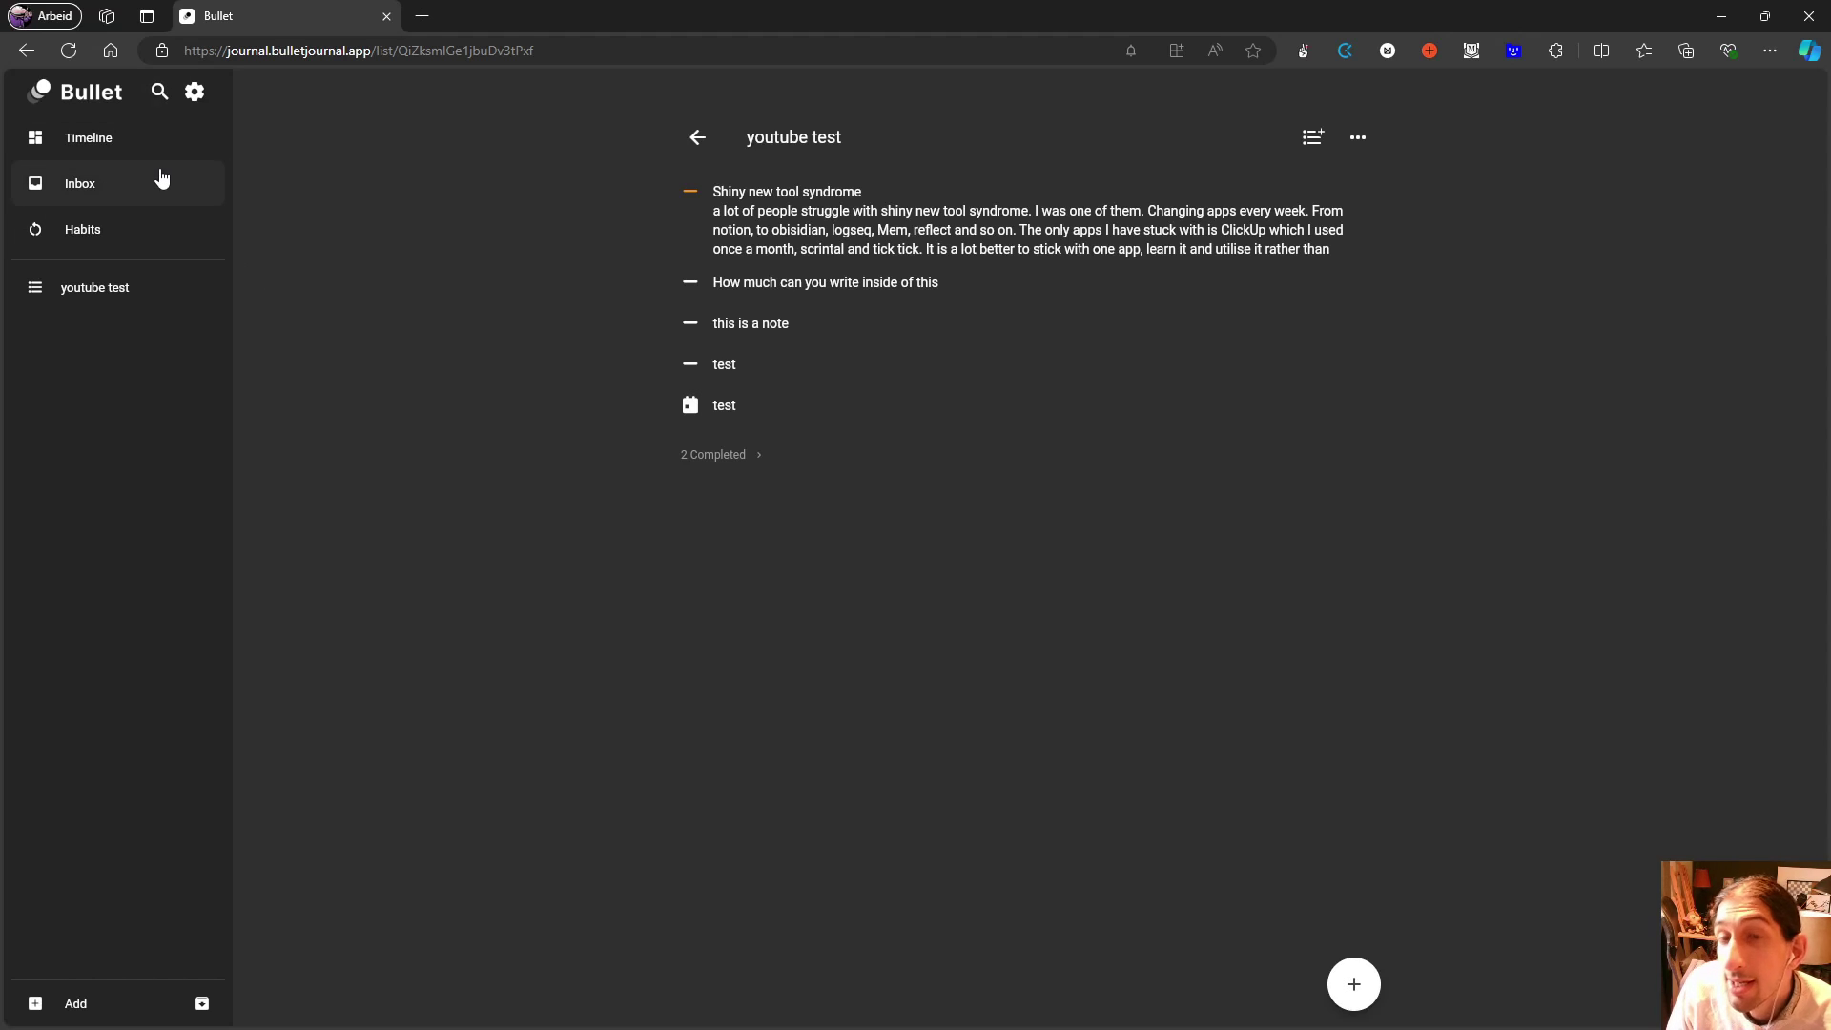
left_click(119, 139)
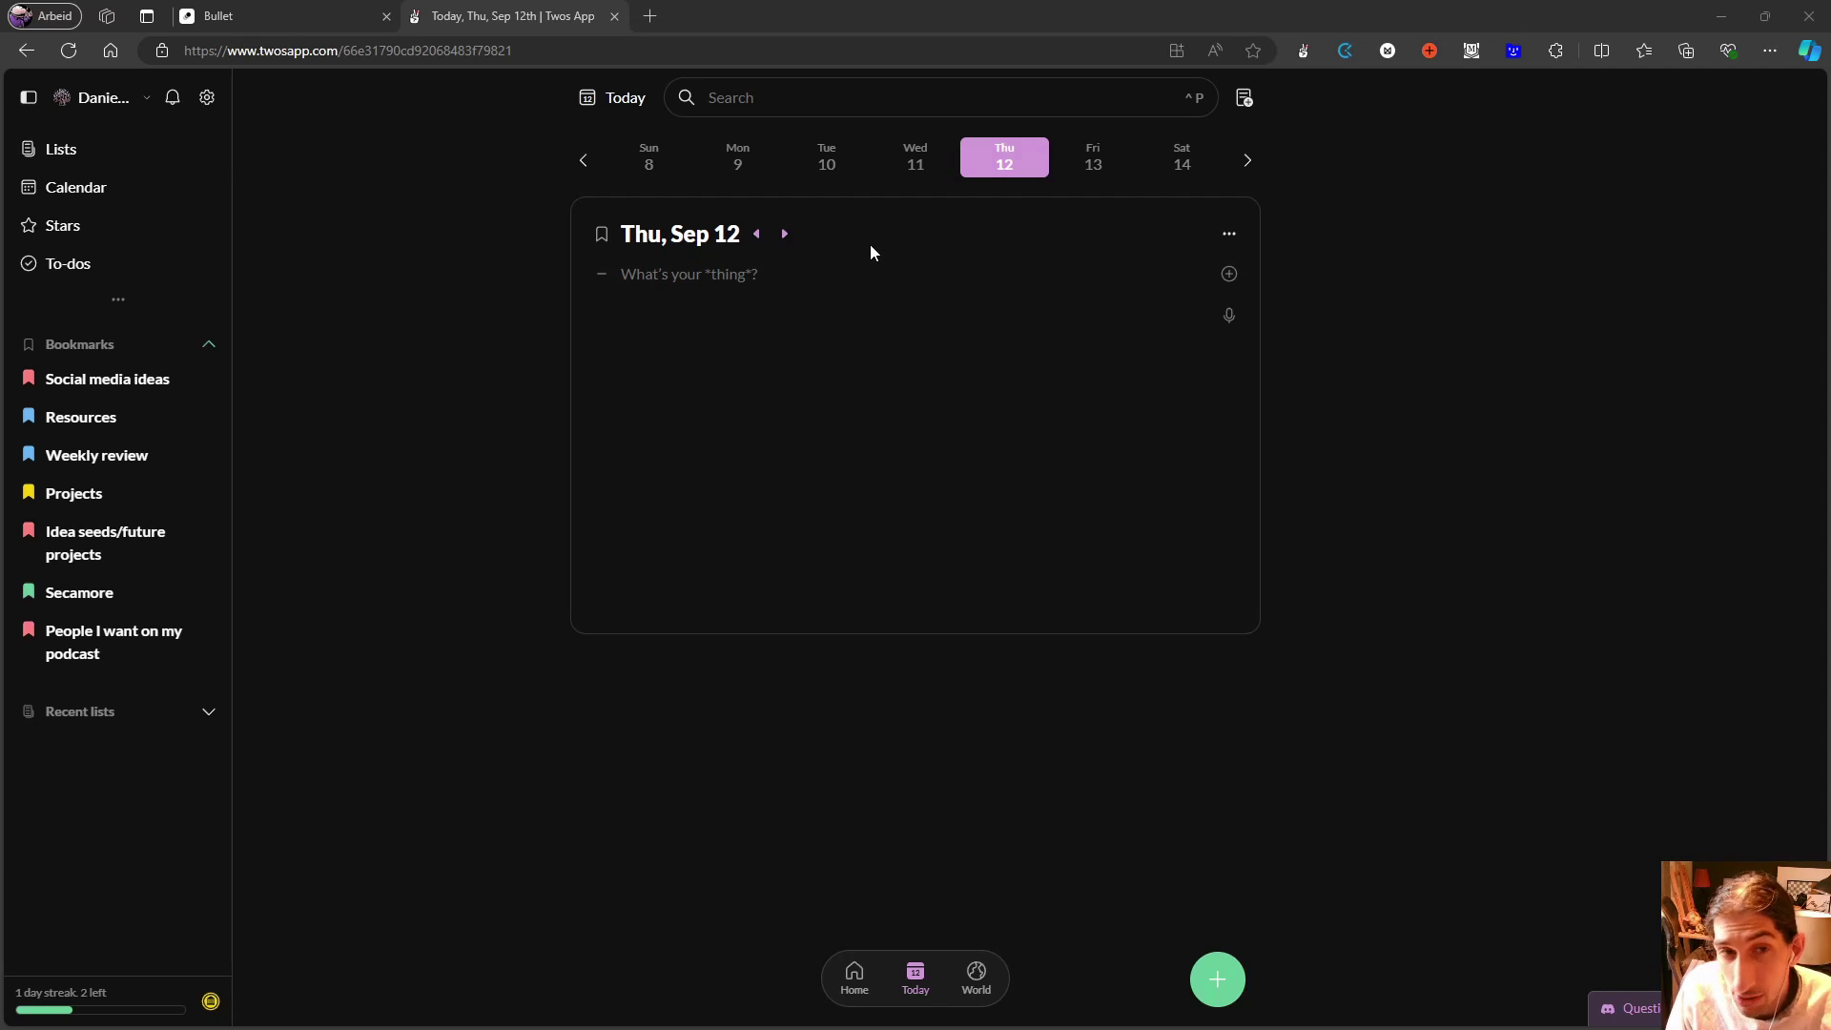
- Type a 'Test note' entry on the Thu, Sep 12 page, then delete it
left_click(660, 272)
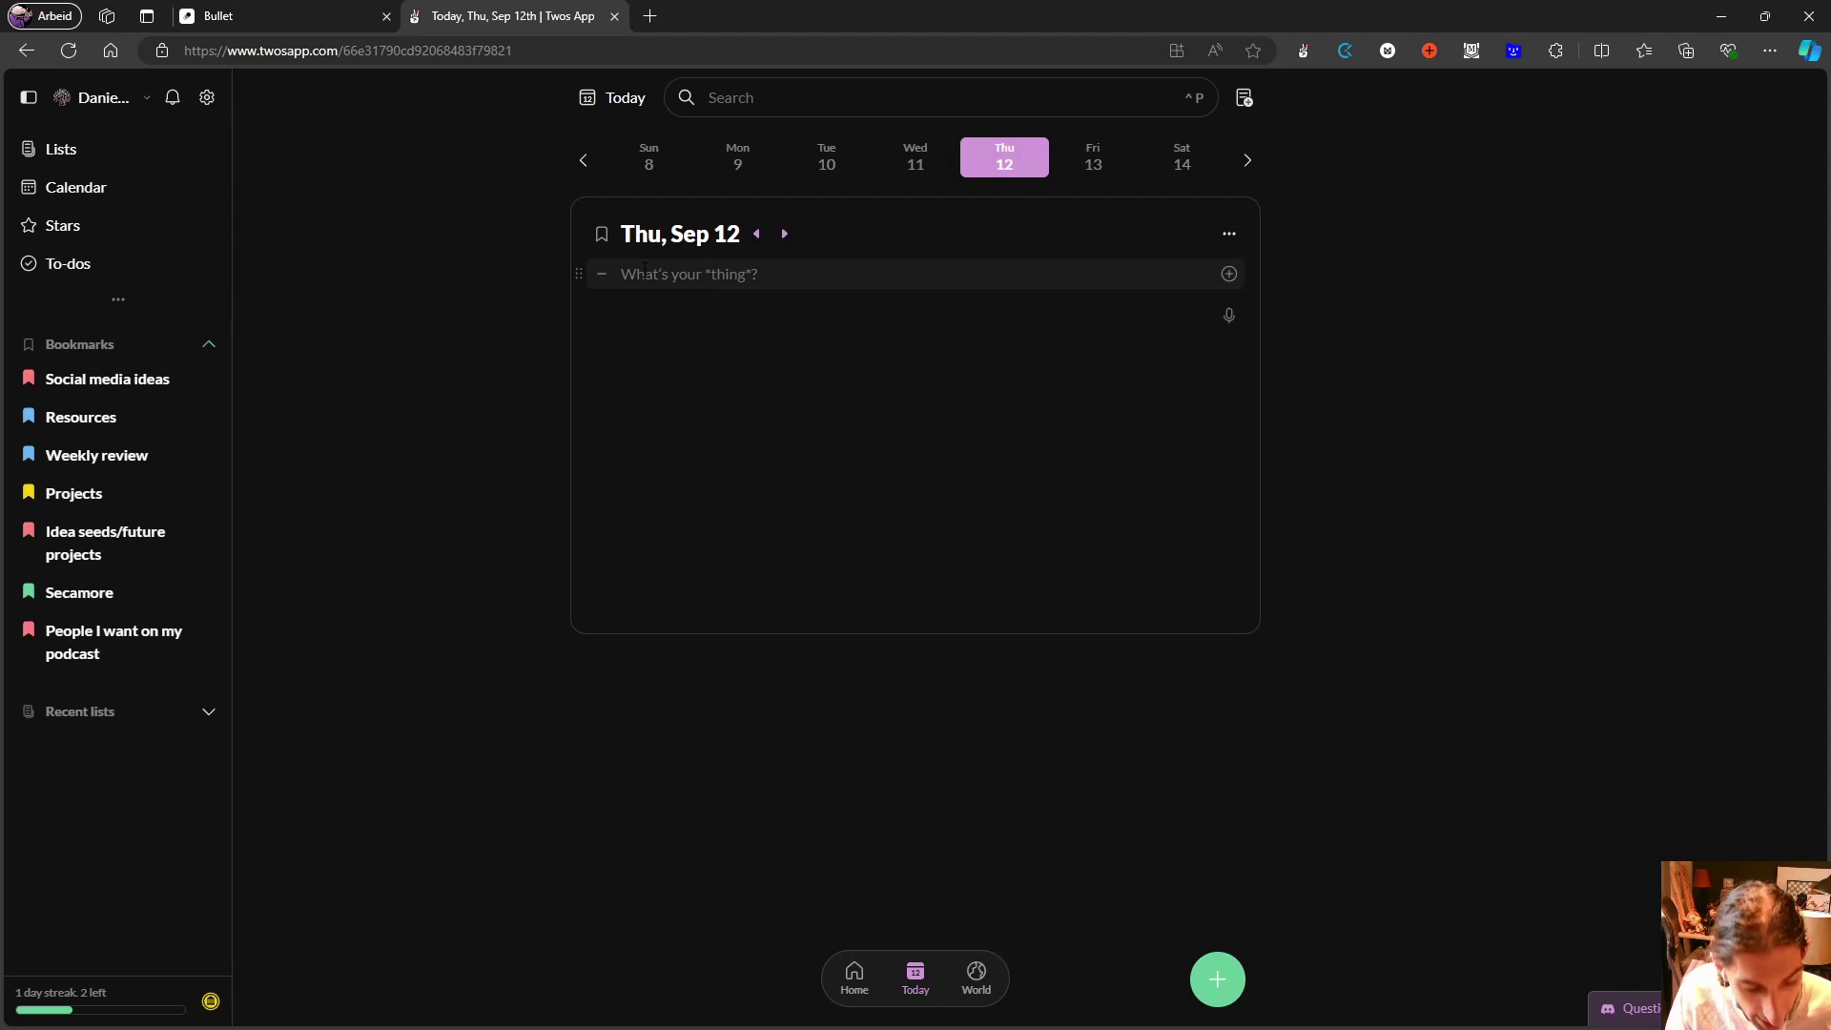
type("Test ni")
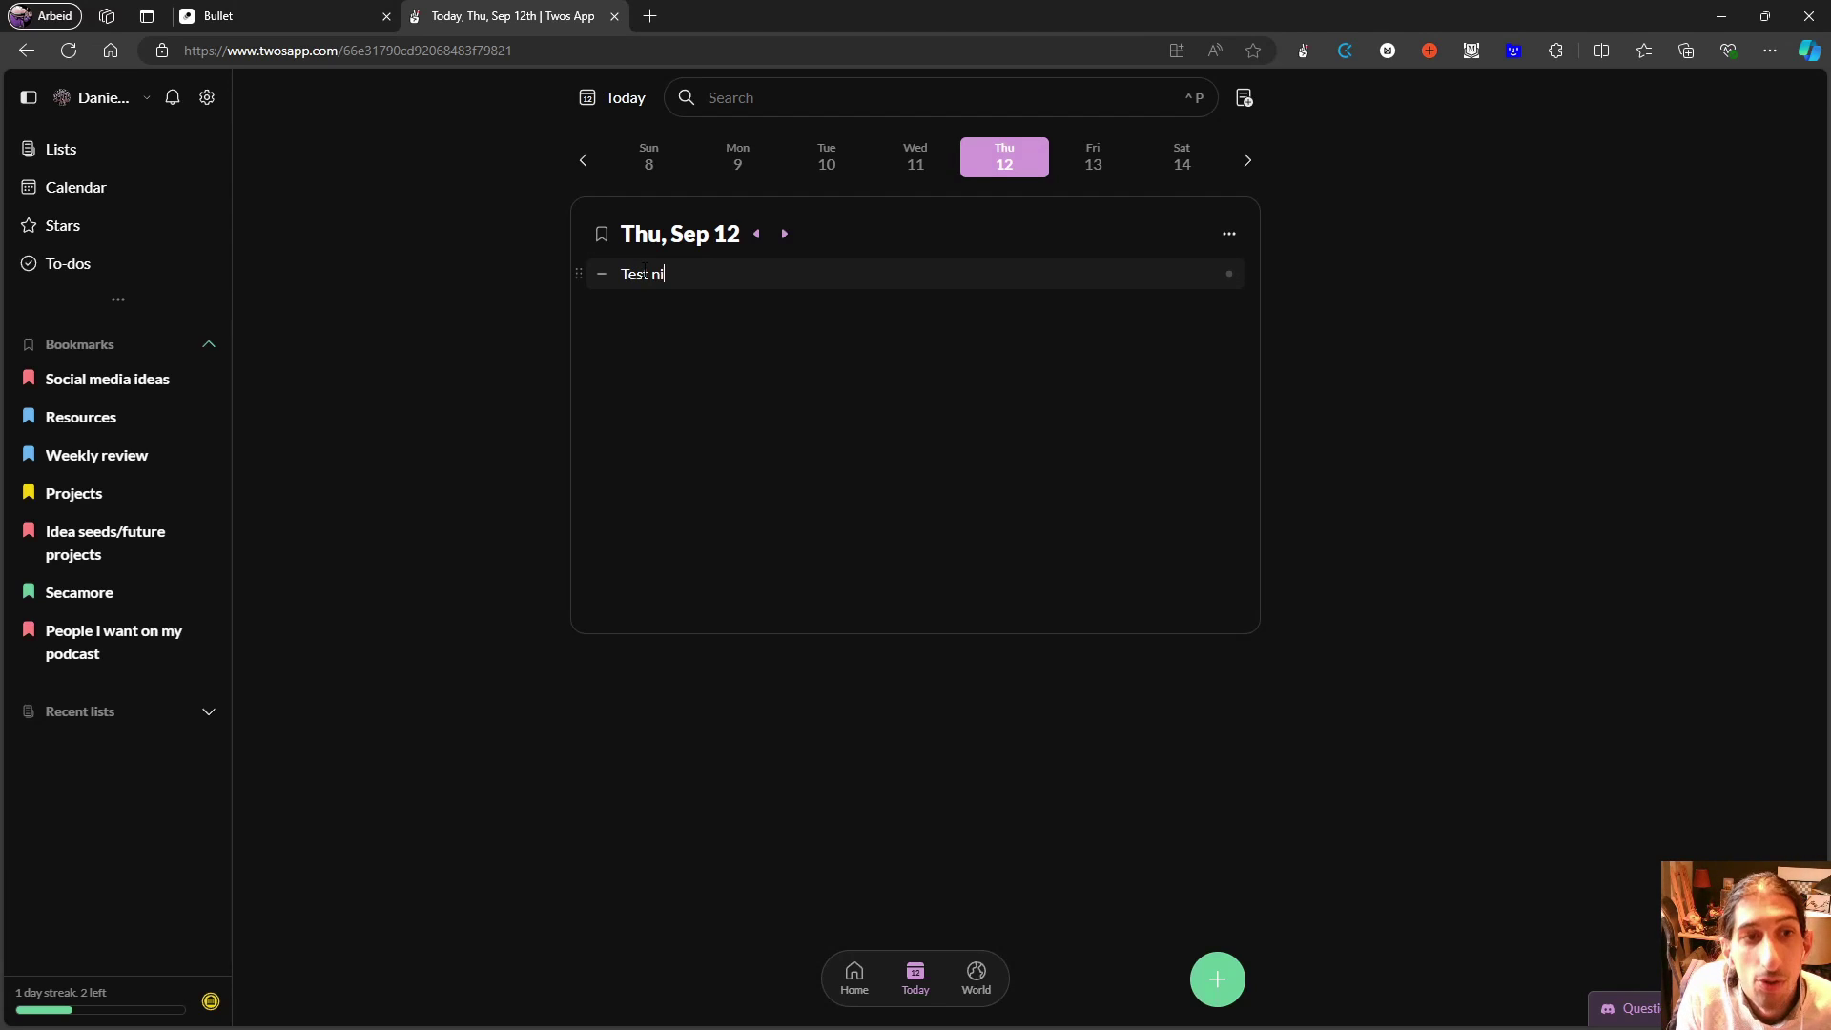
key("BackSpace")
type("ote")
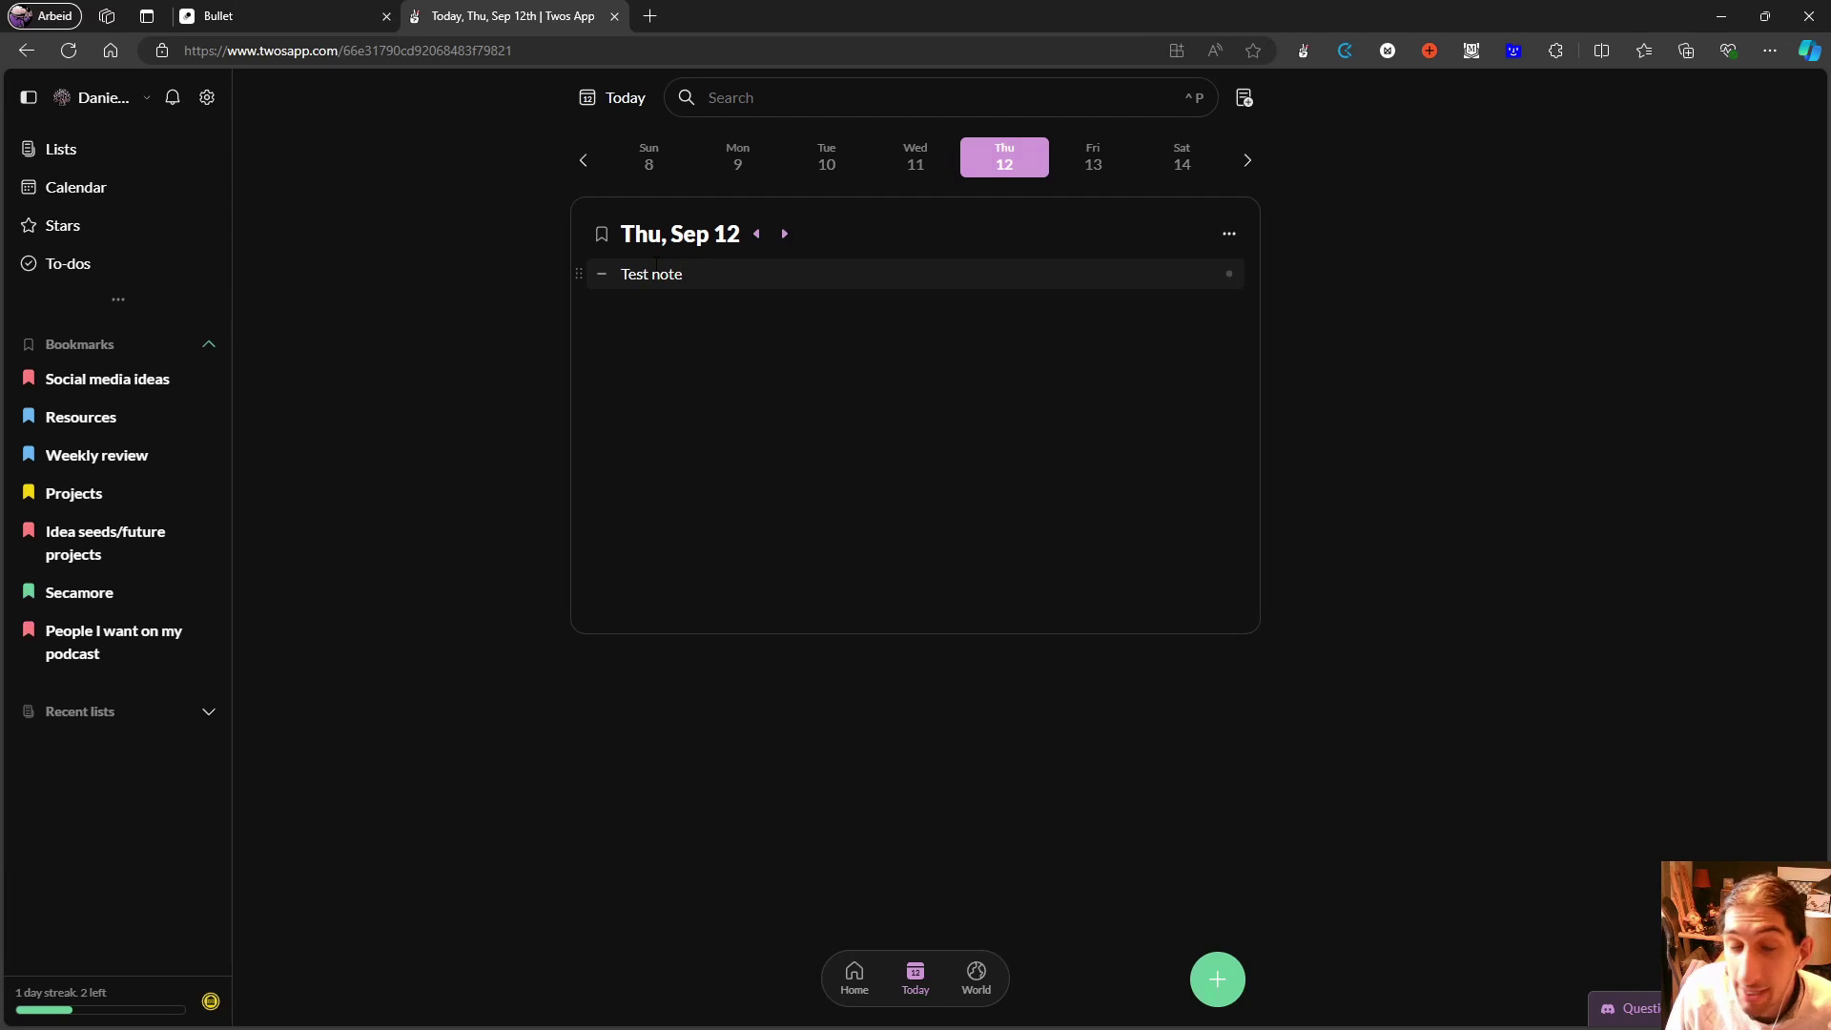
key("ctrl+shift+Left")
key("ctrl+shift+Left")
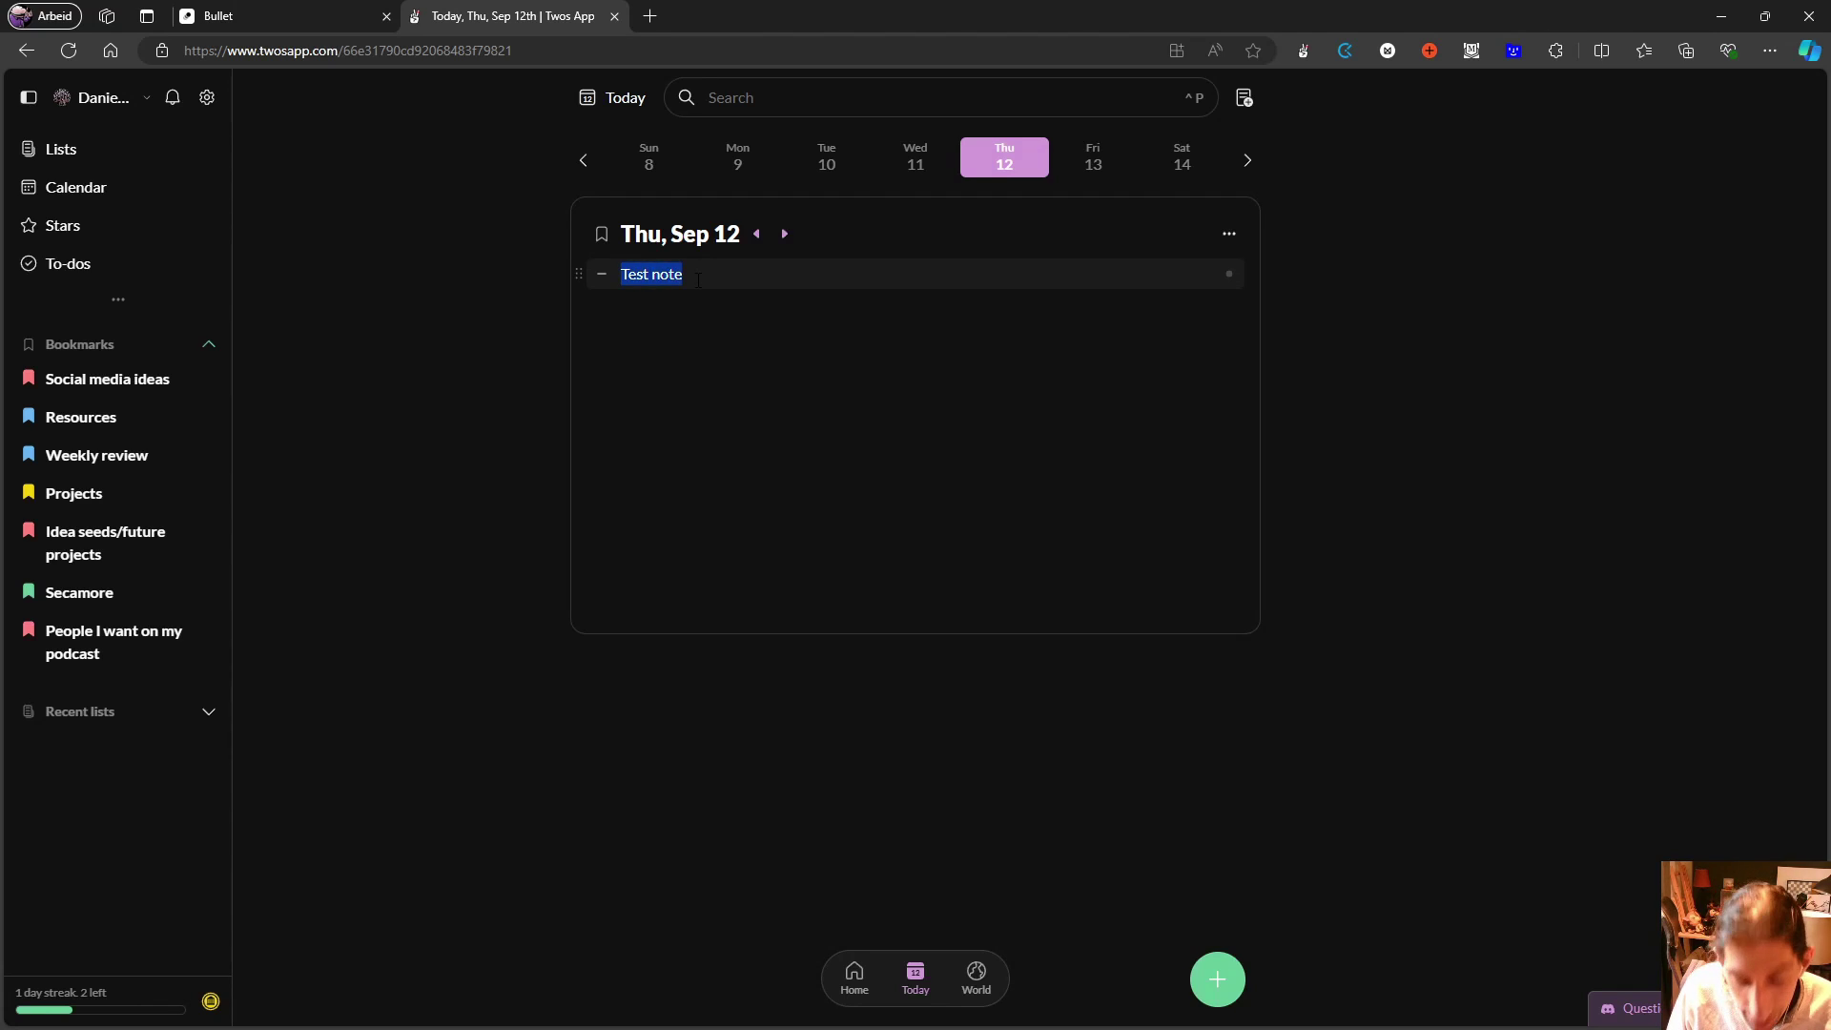
key("BackSpace")
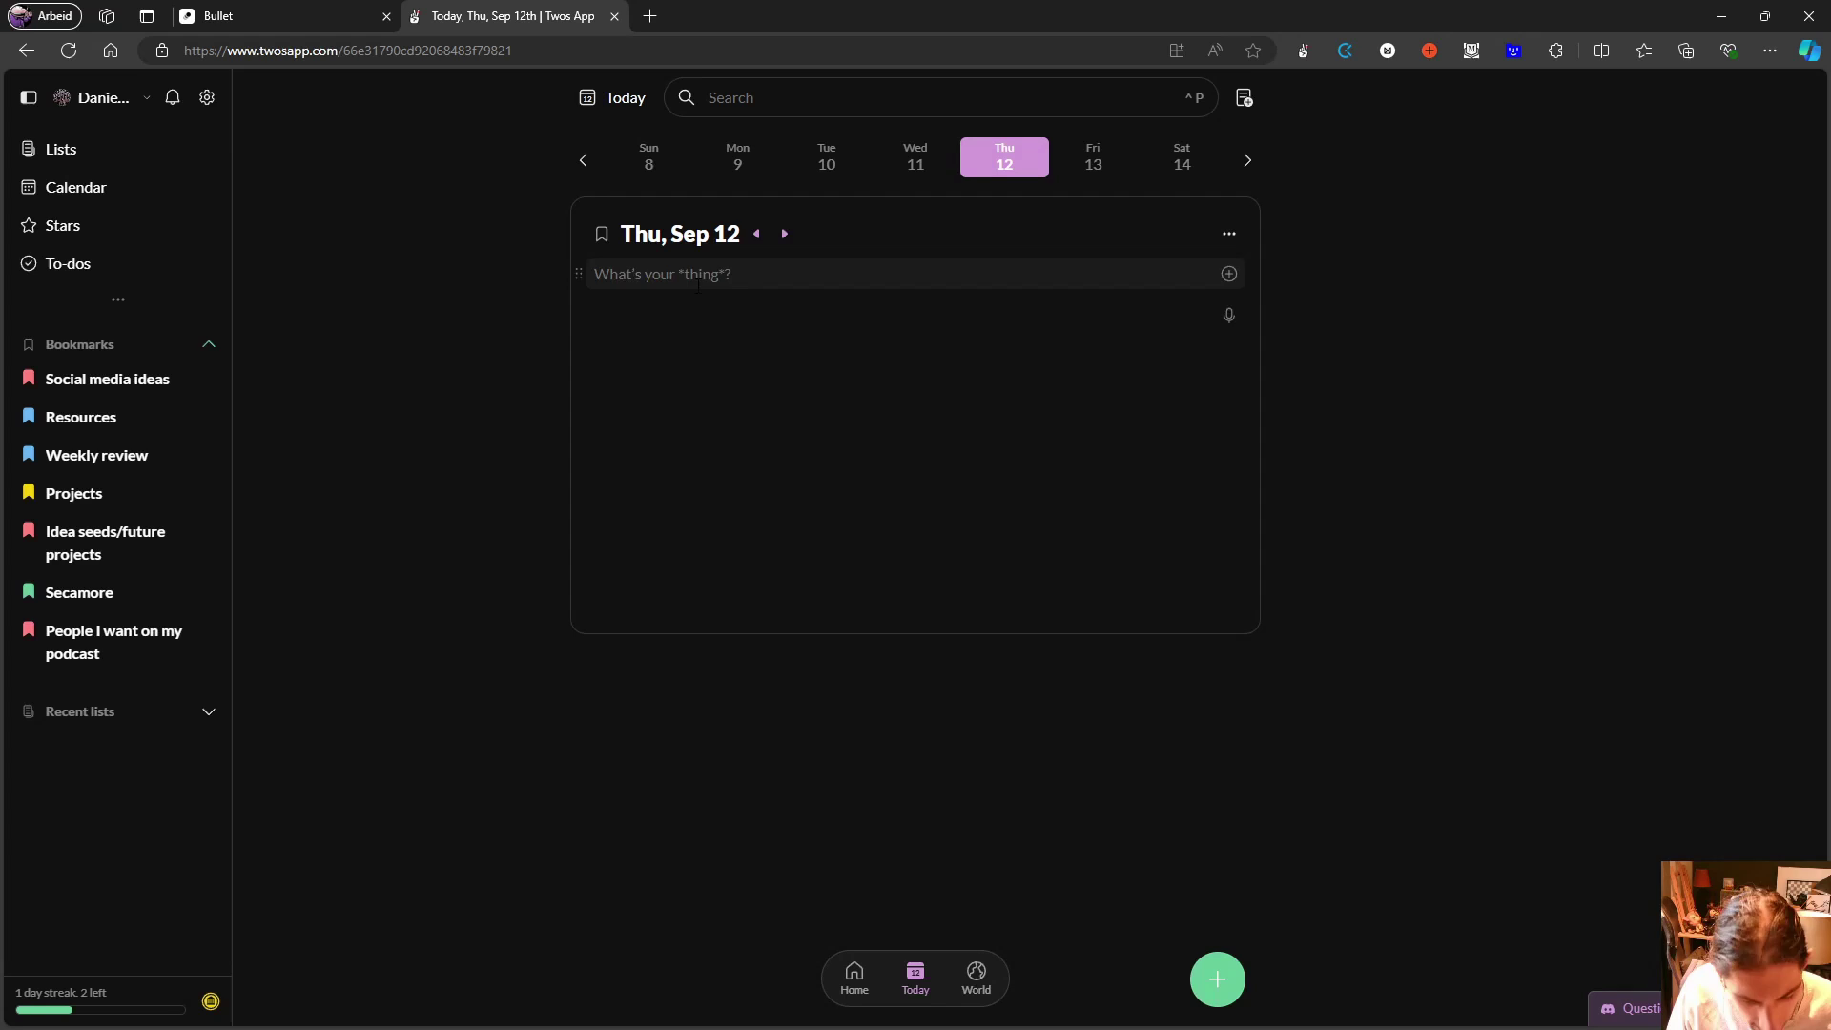
left_click(697, 279)
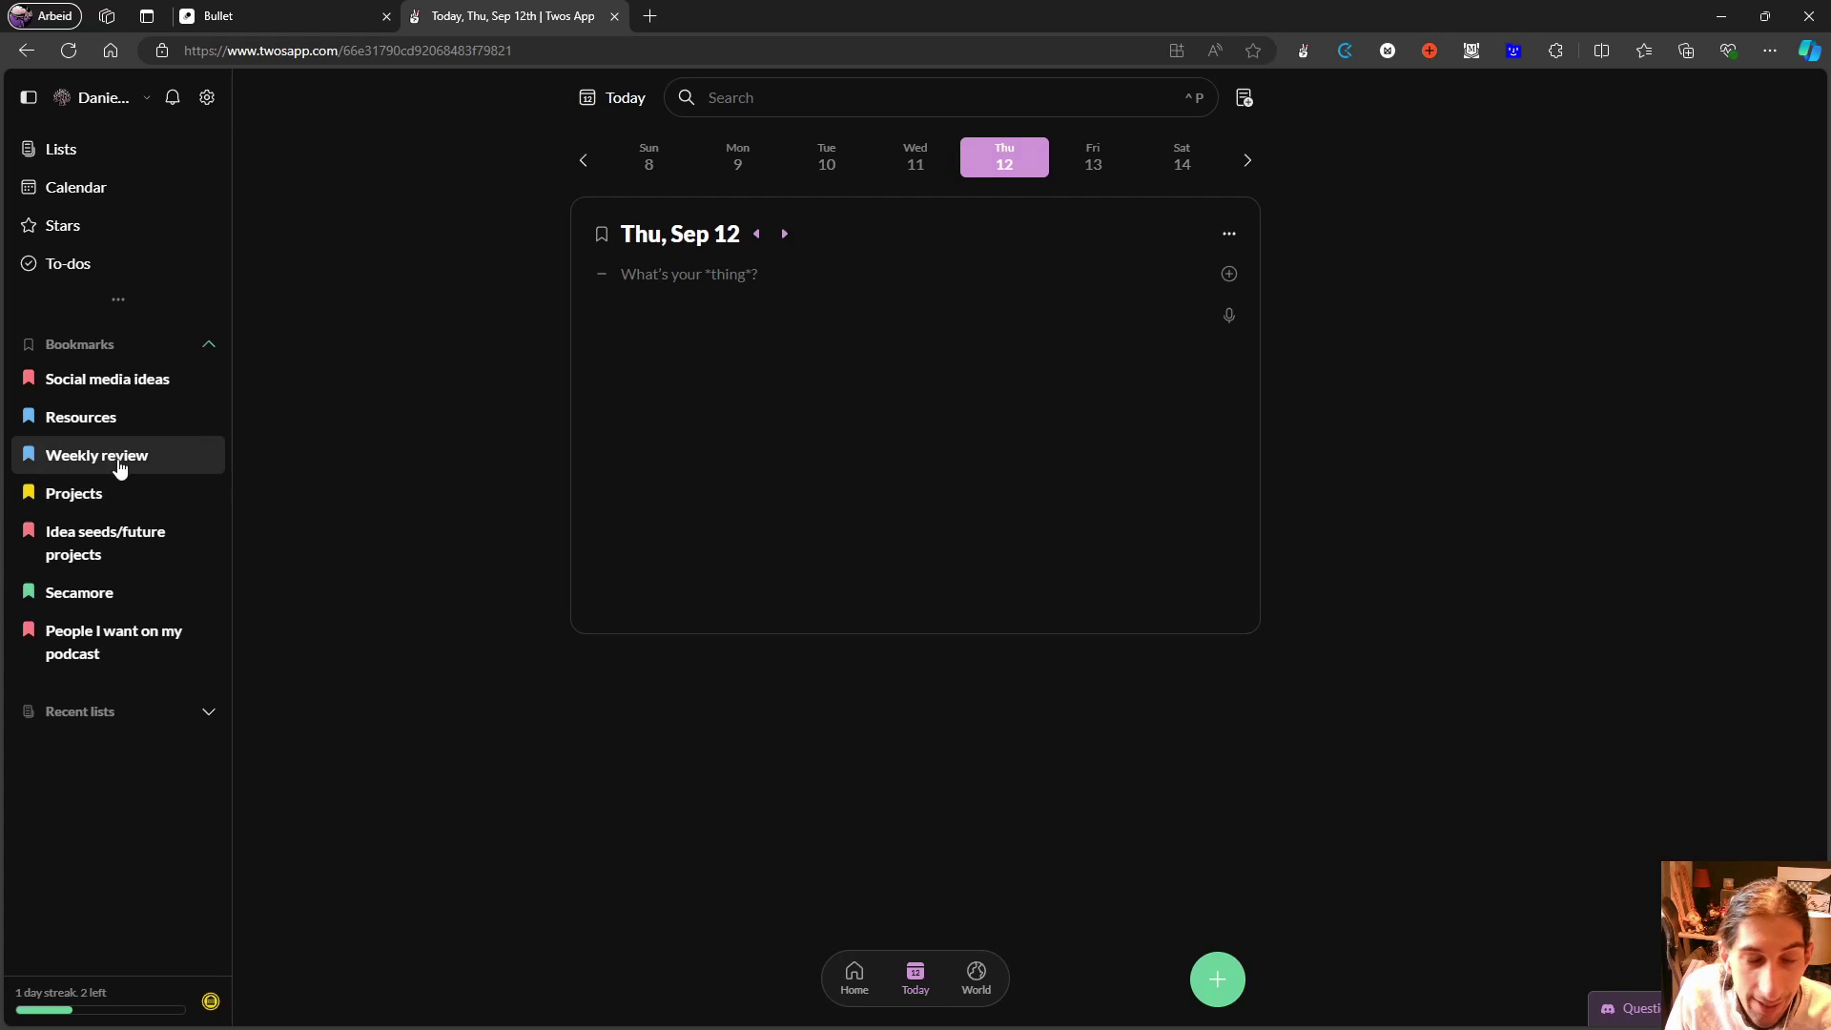
- In Resources, expand and collapse Feel good productivity, then open The creative act page
left_click(76, 420)
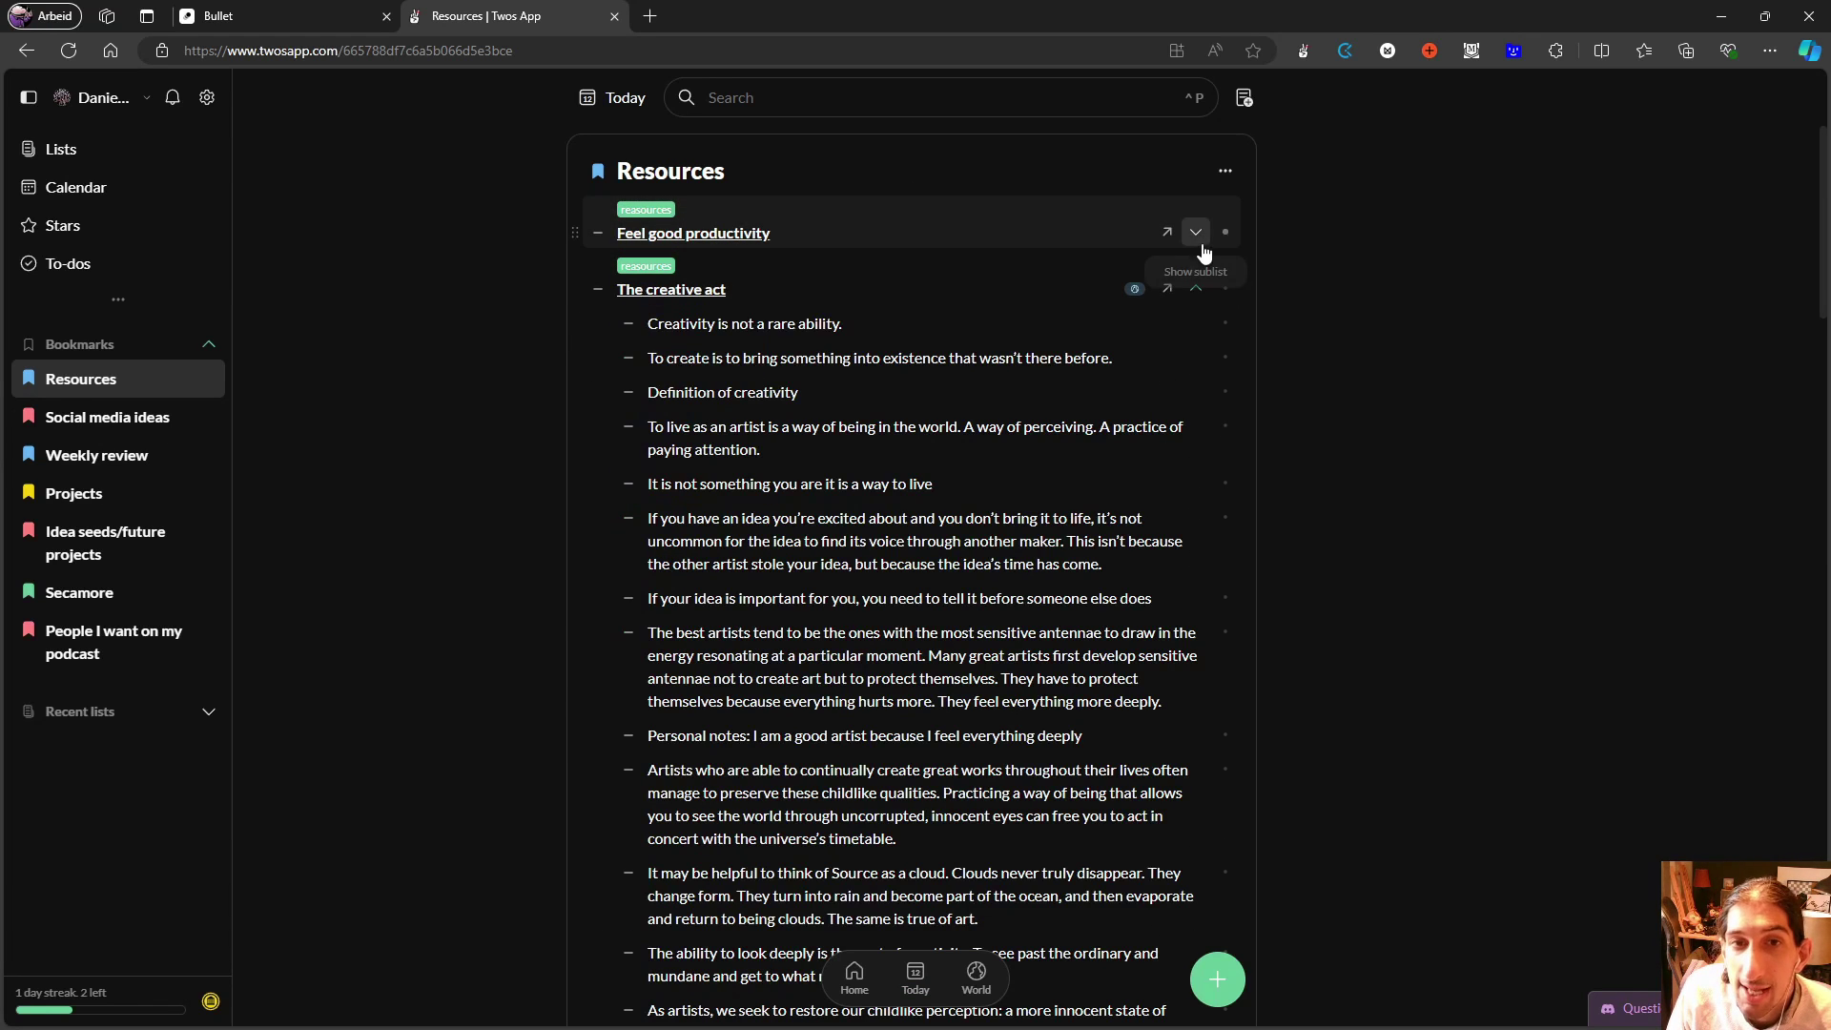
left_click(1196, 232)
scroll(1038, 437, "down", 4)
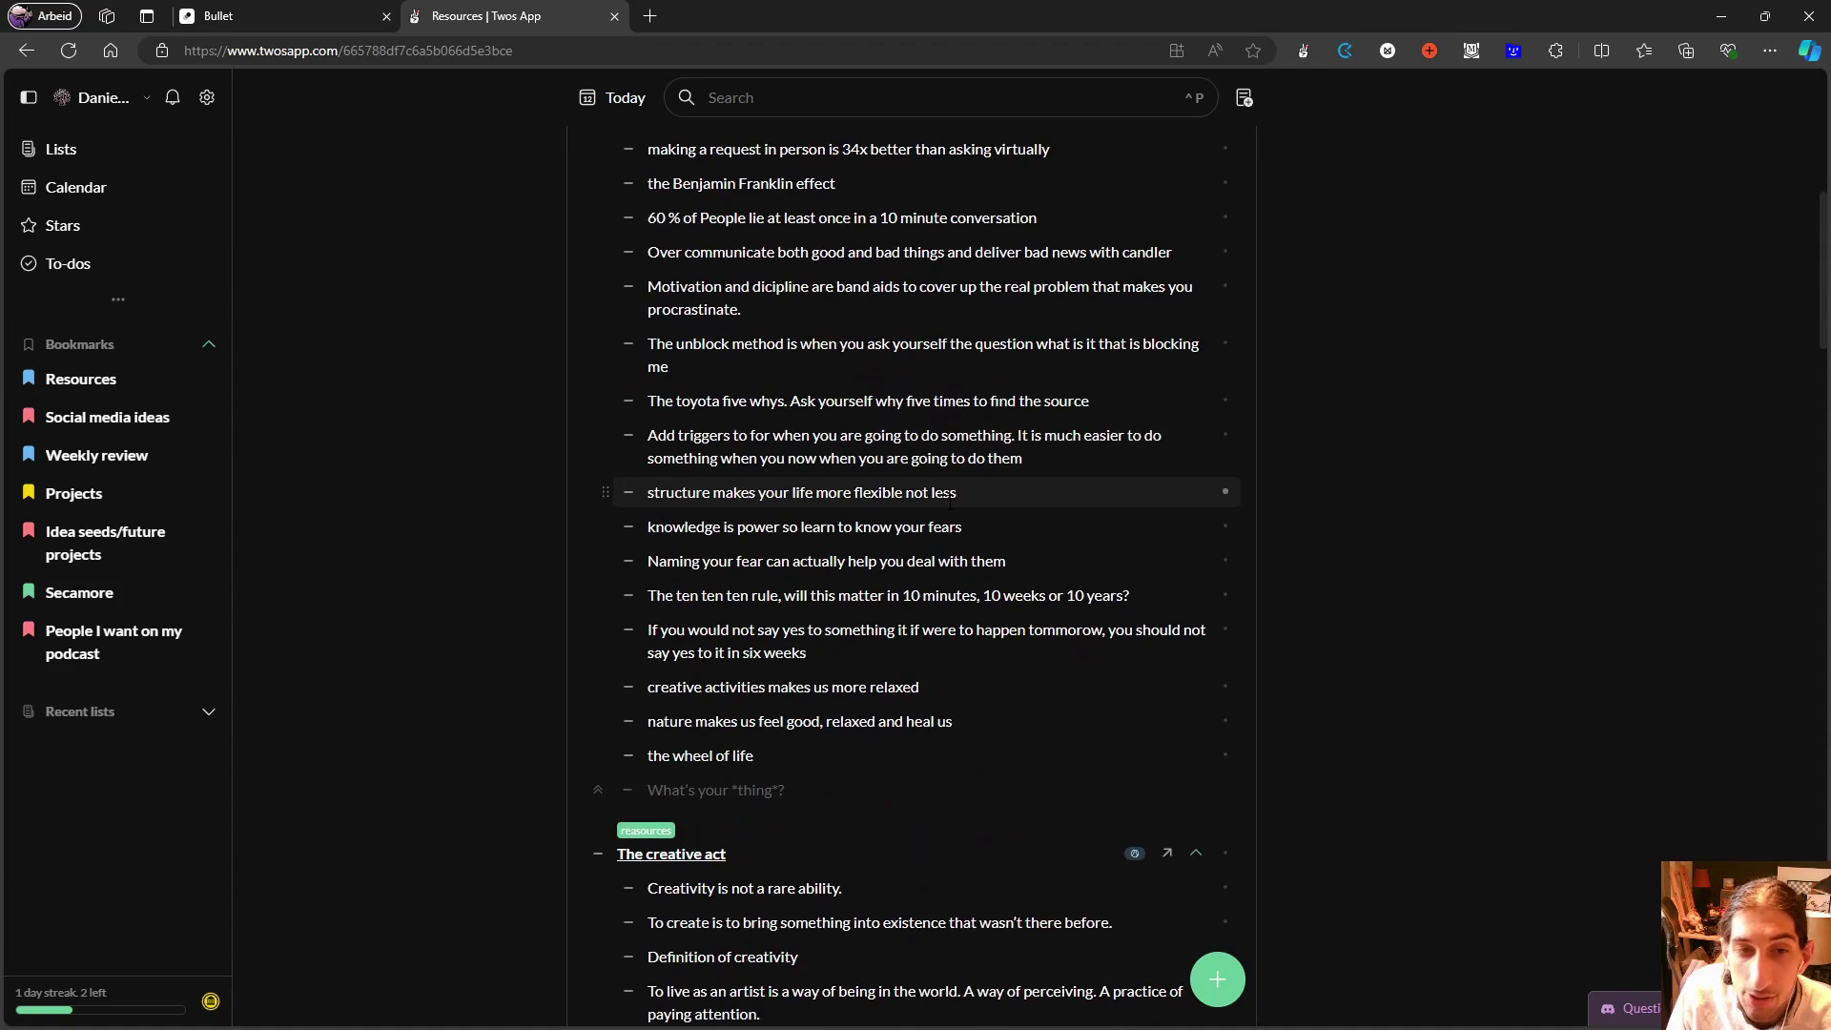
scroll(1038, 436, "up", 4)
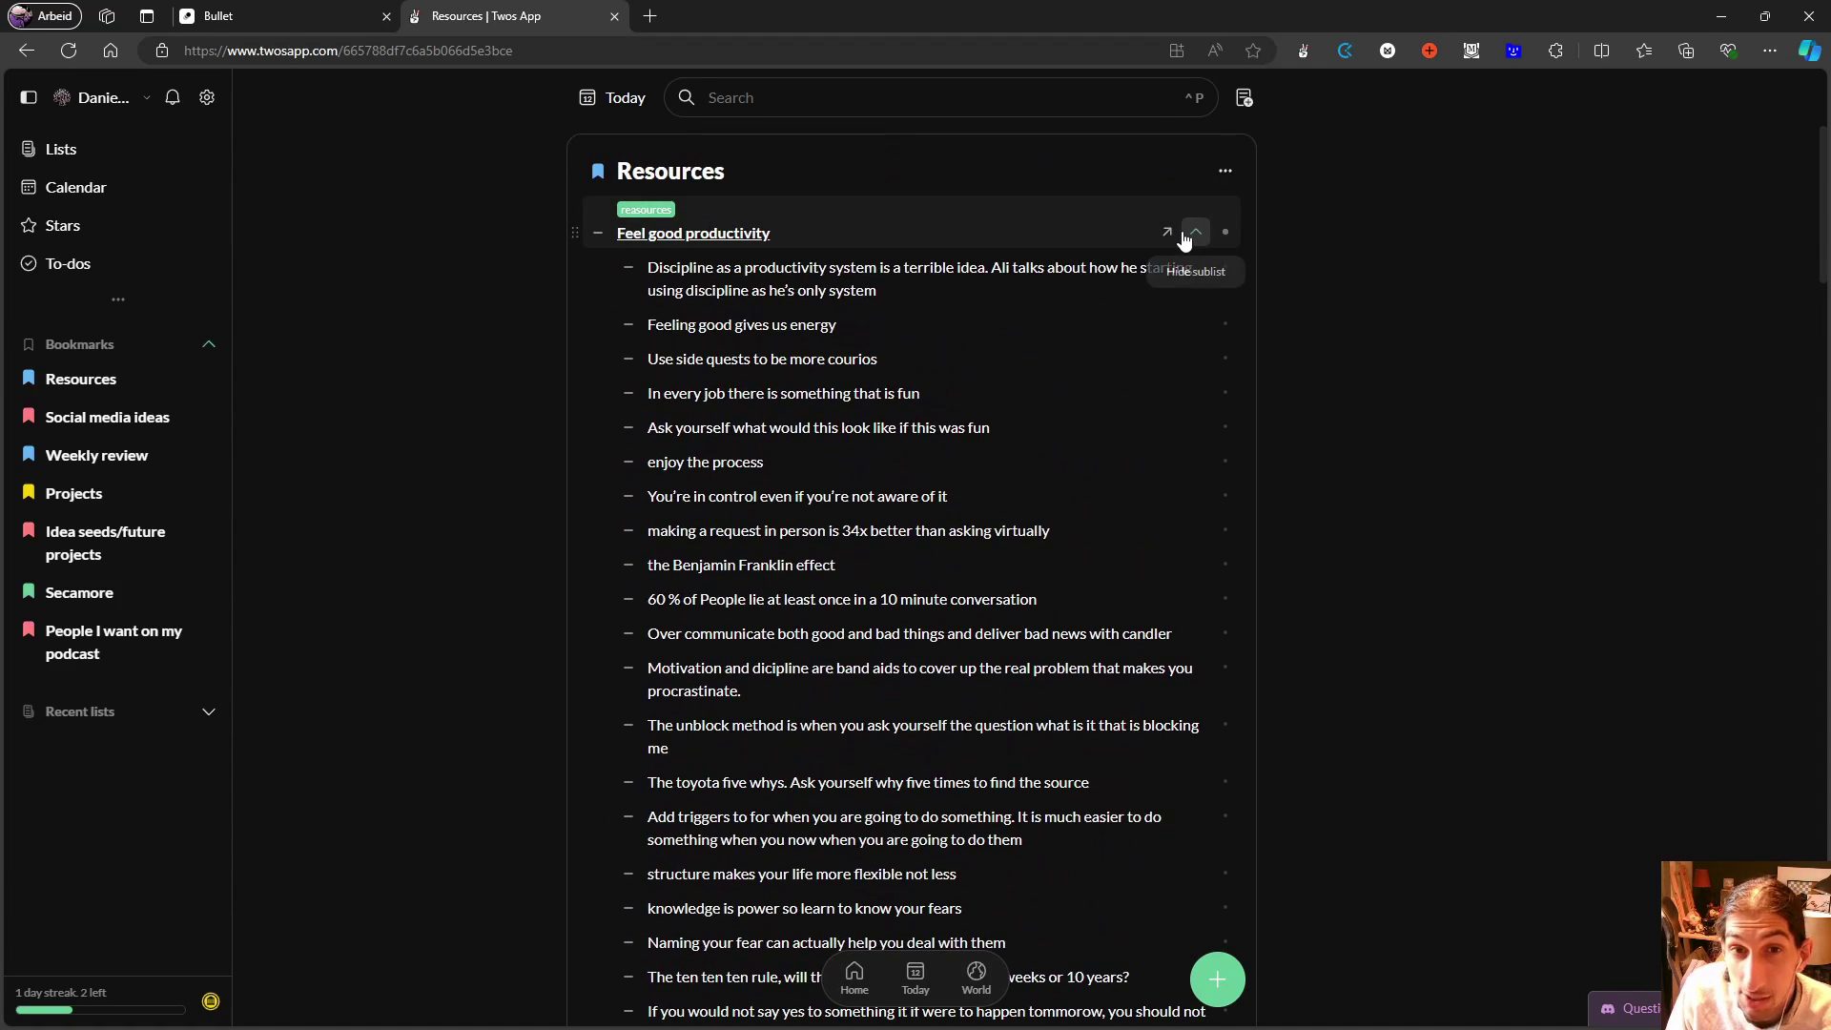
left_click(1187, 234)
left_click(1166, 290)
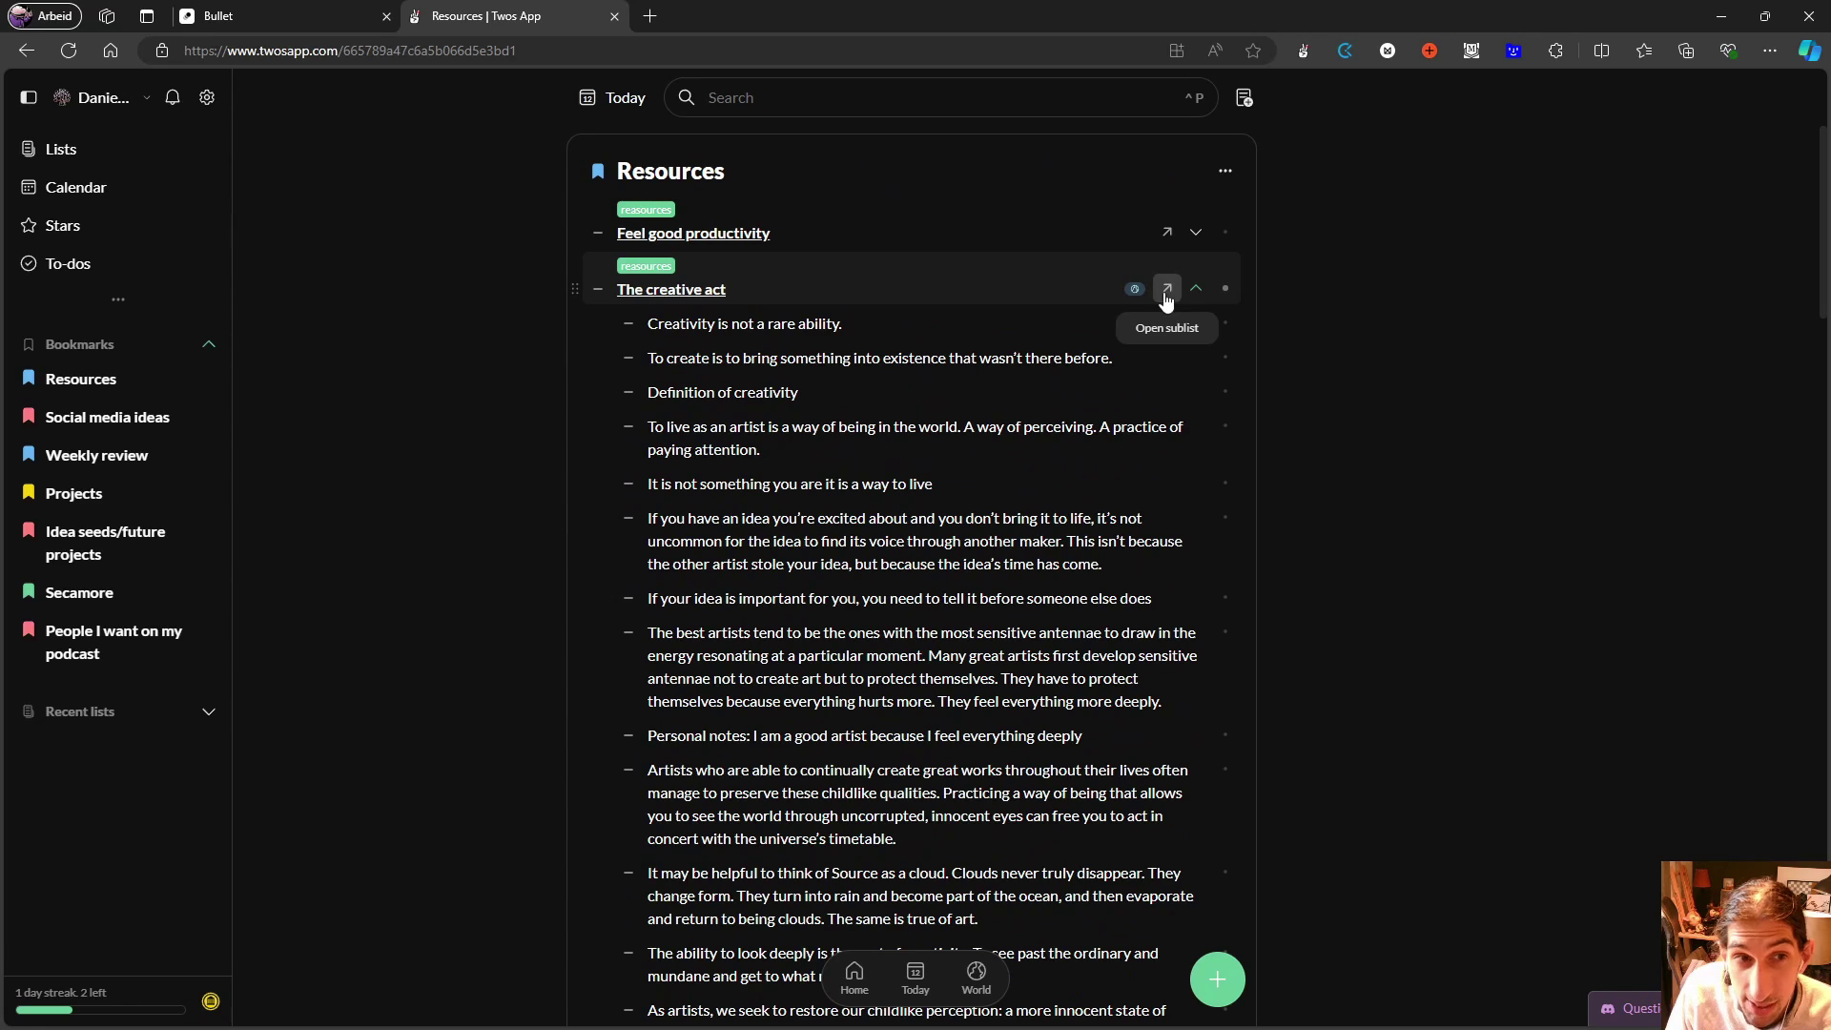
scroll(1057, 303, "down", 4)
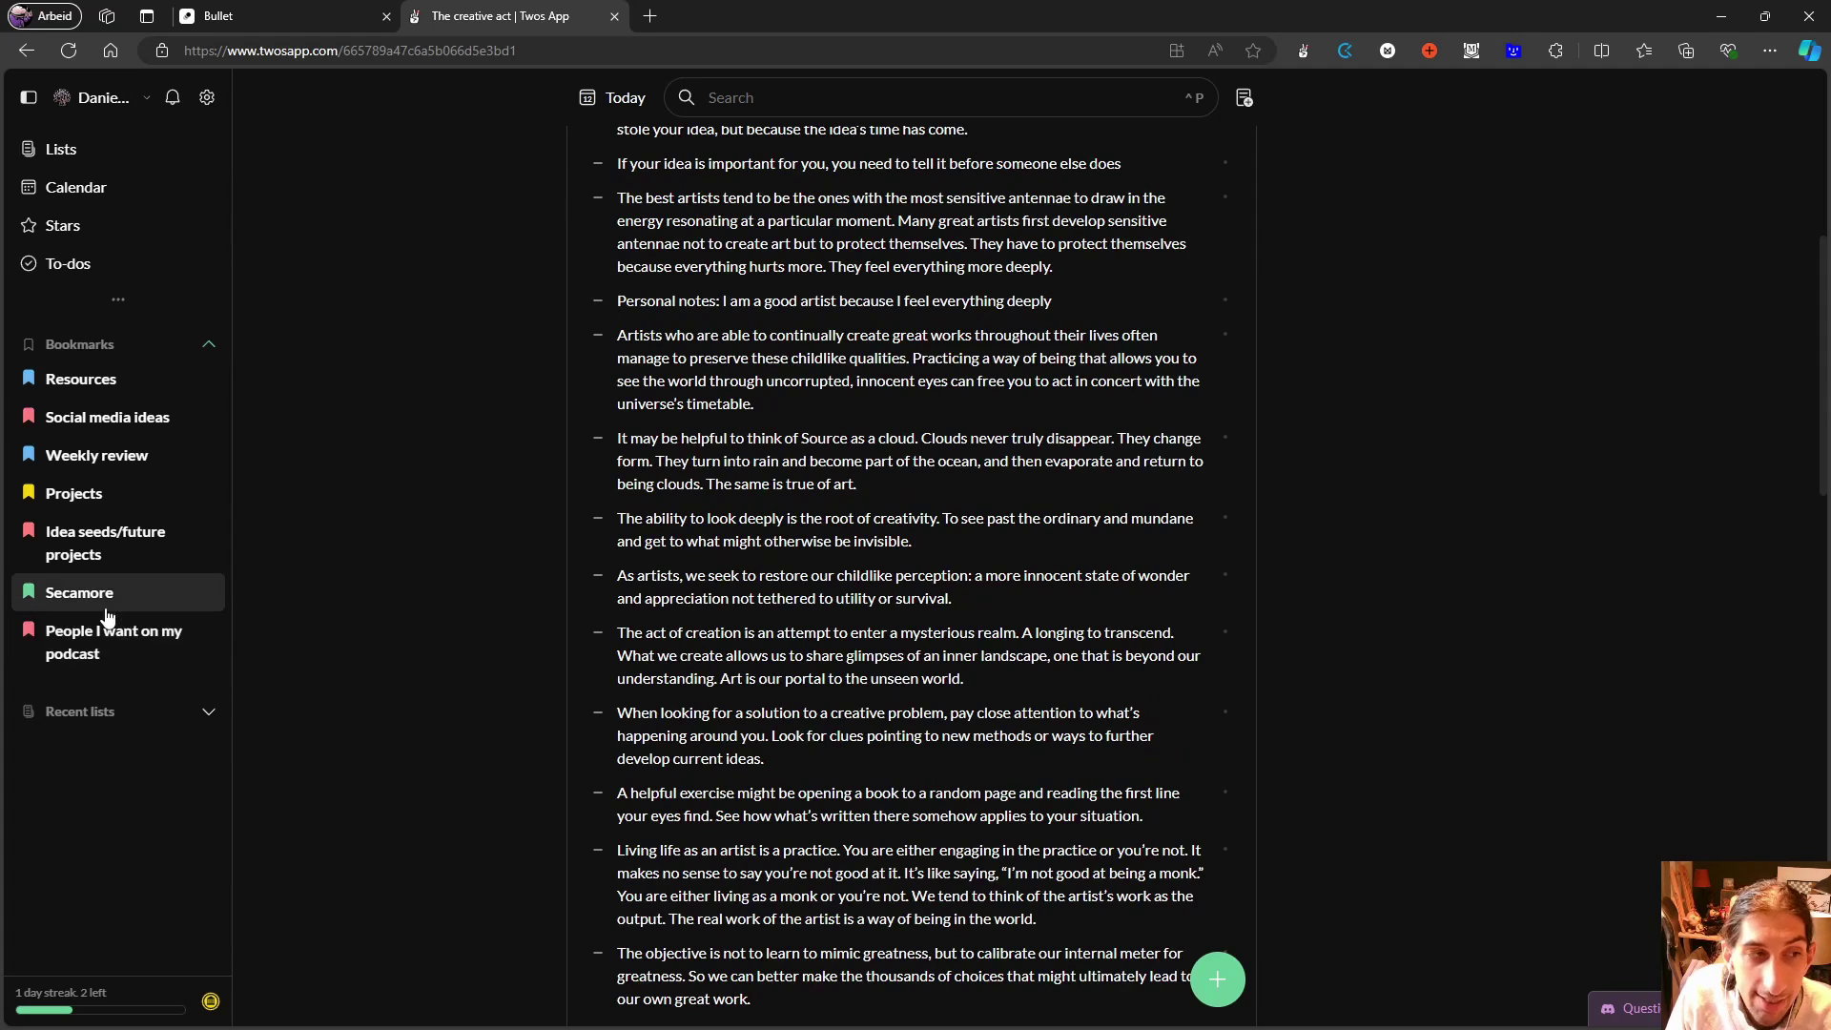
- From Home's Your week, open the Thu, Sep 12 card and peek at its 1 attached list
left_click(72, 161)
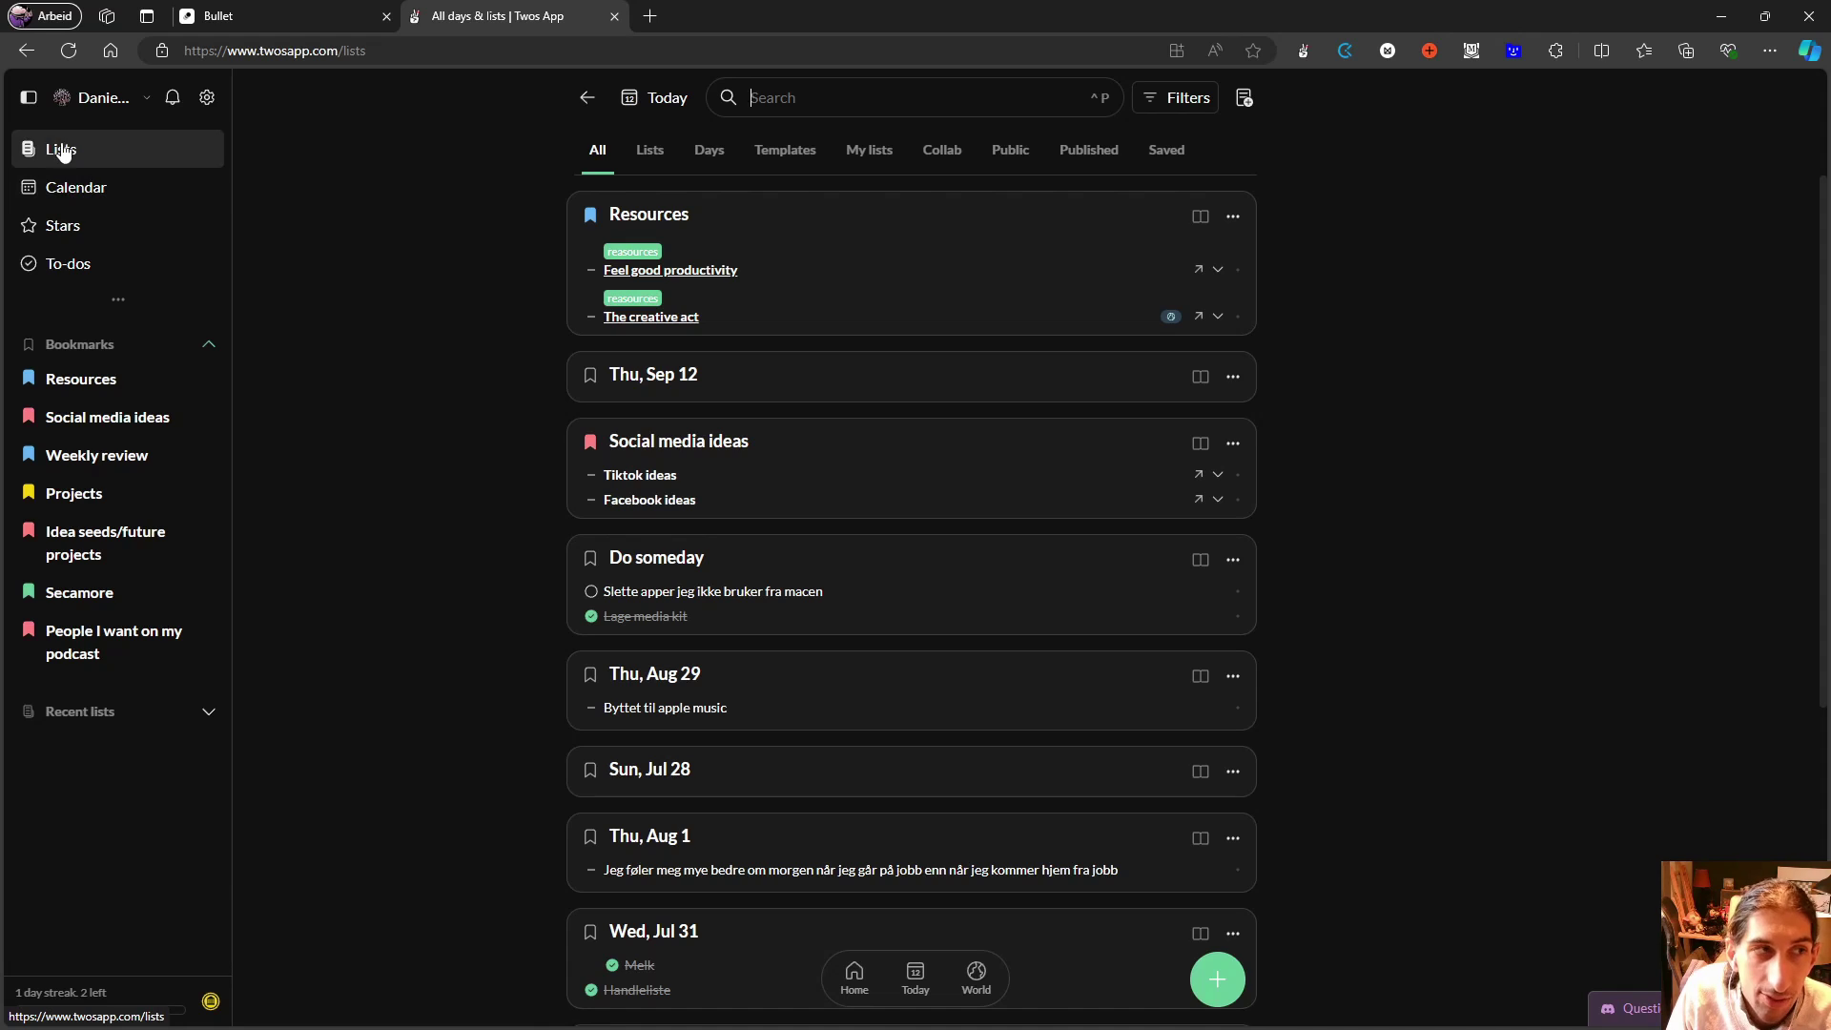
left_click(858, 979)
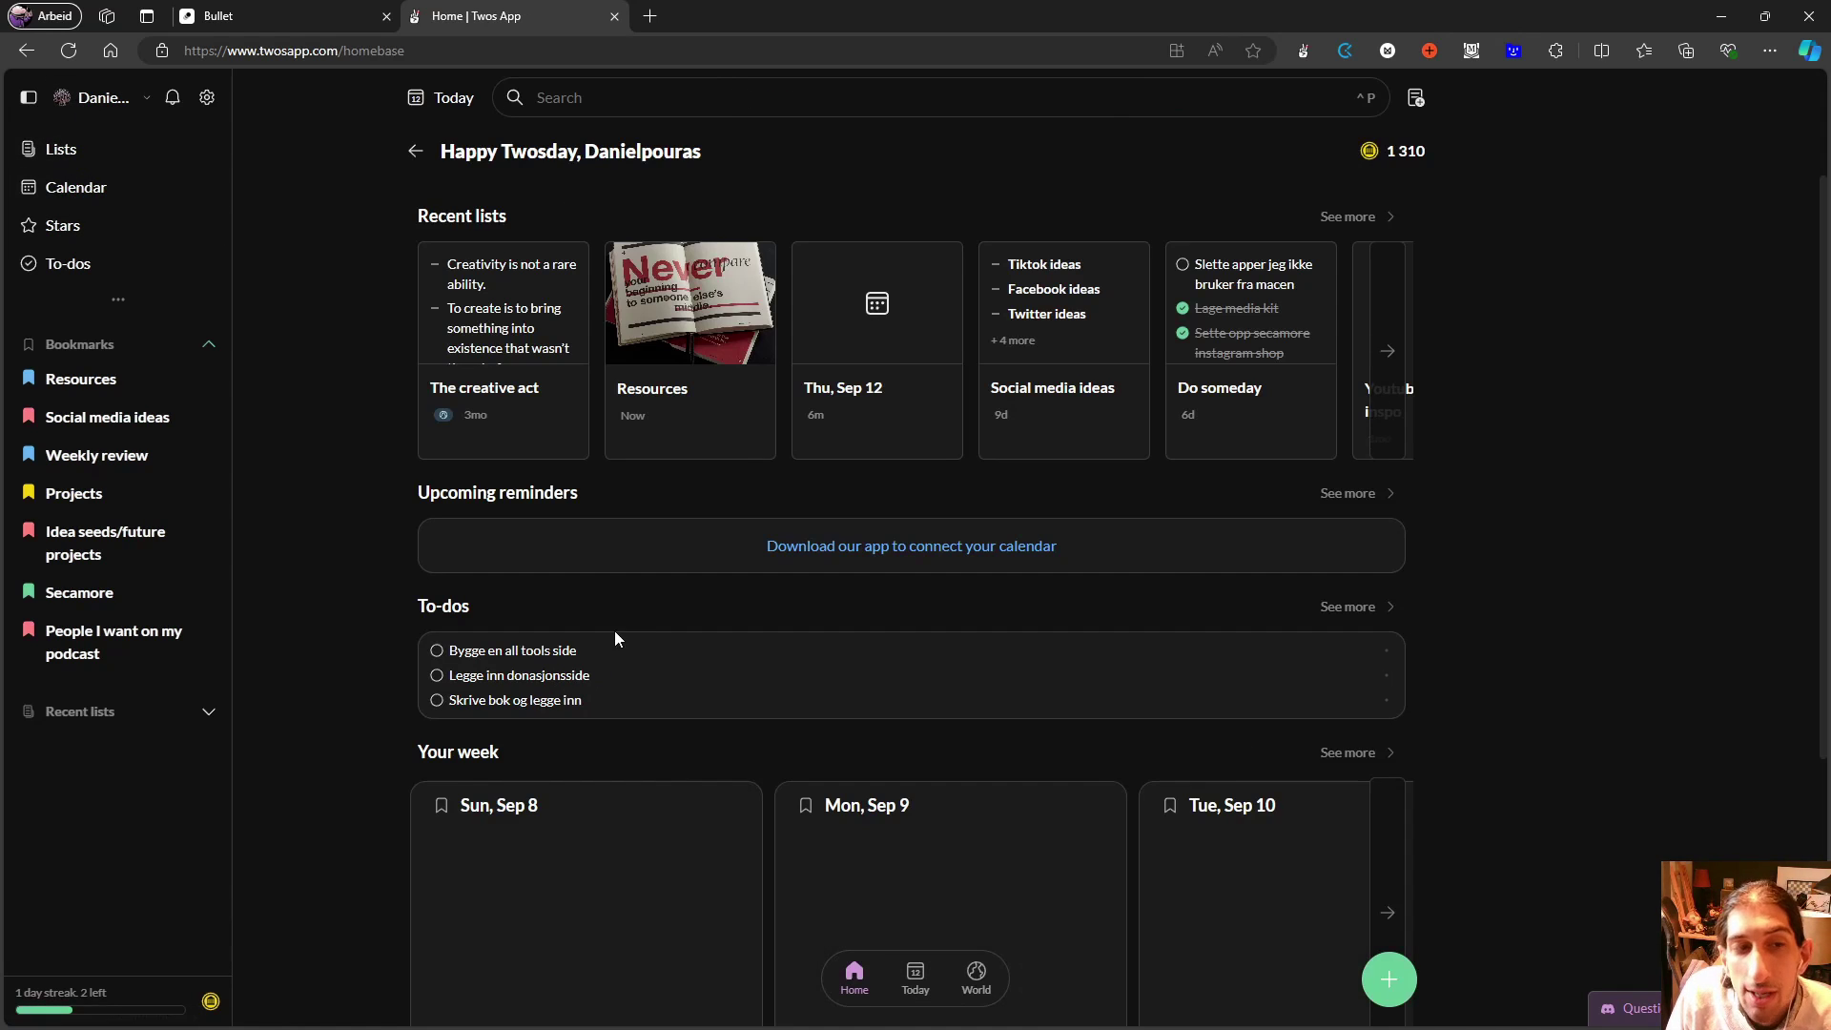
scroll(662, 683, "down", 2)
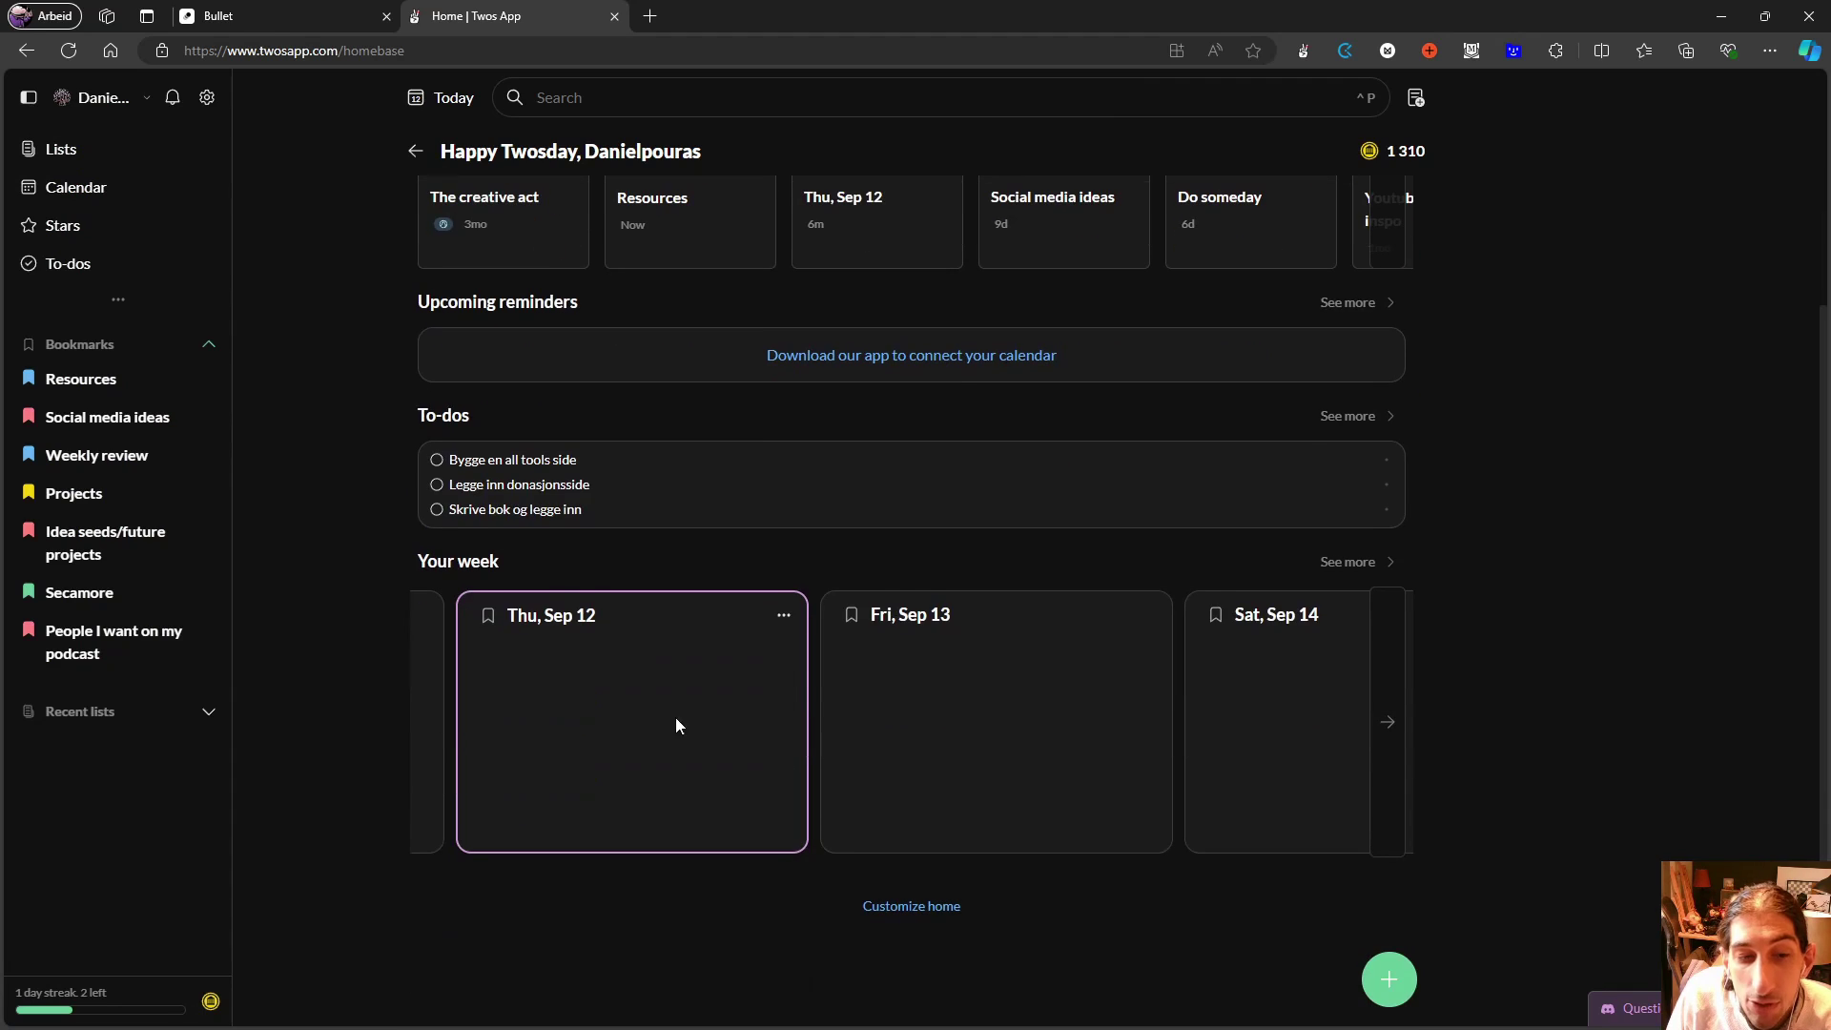
left_click(668, 615)
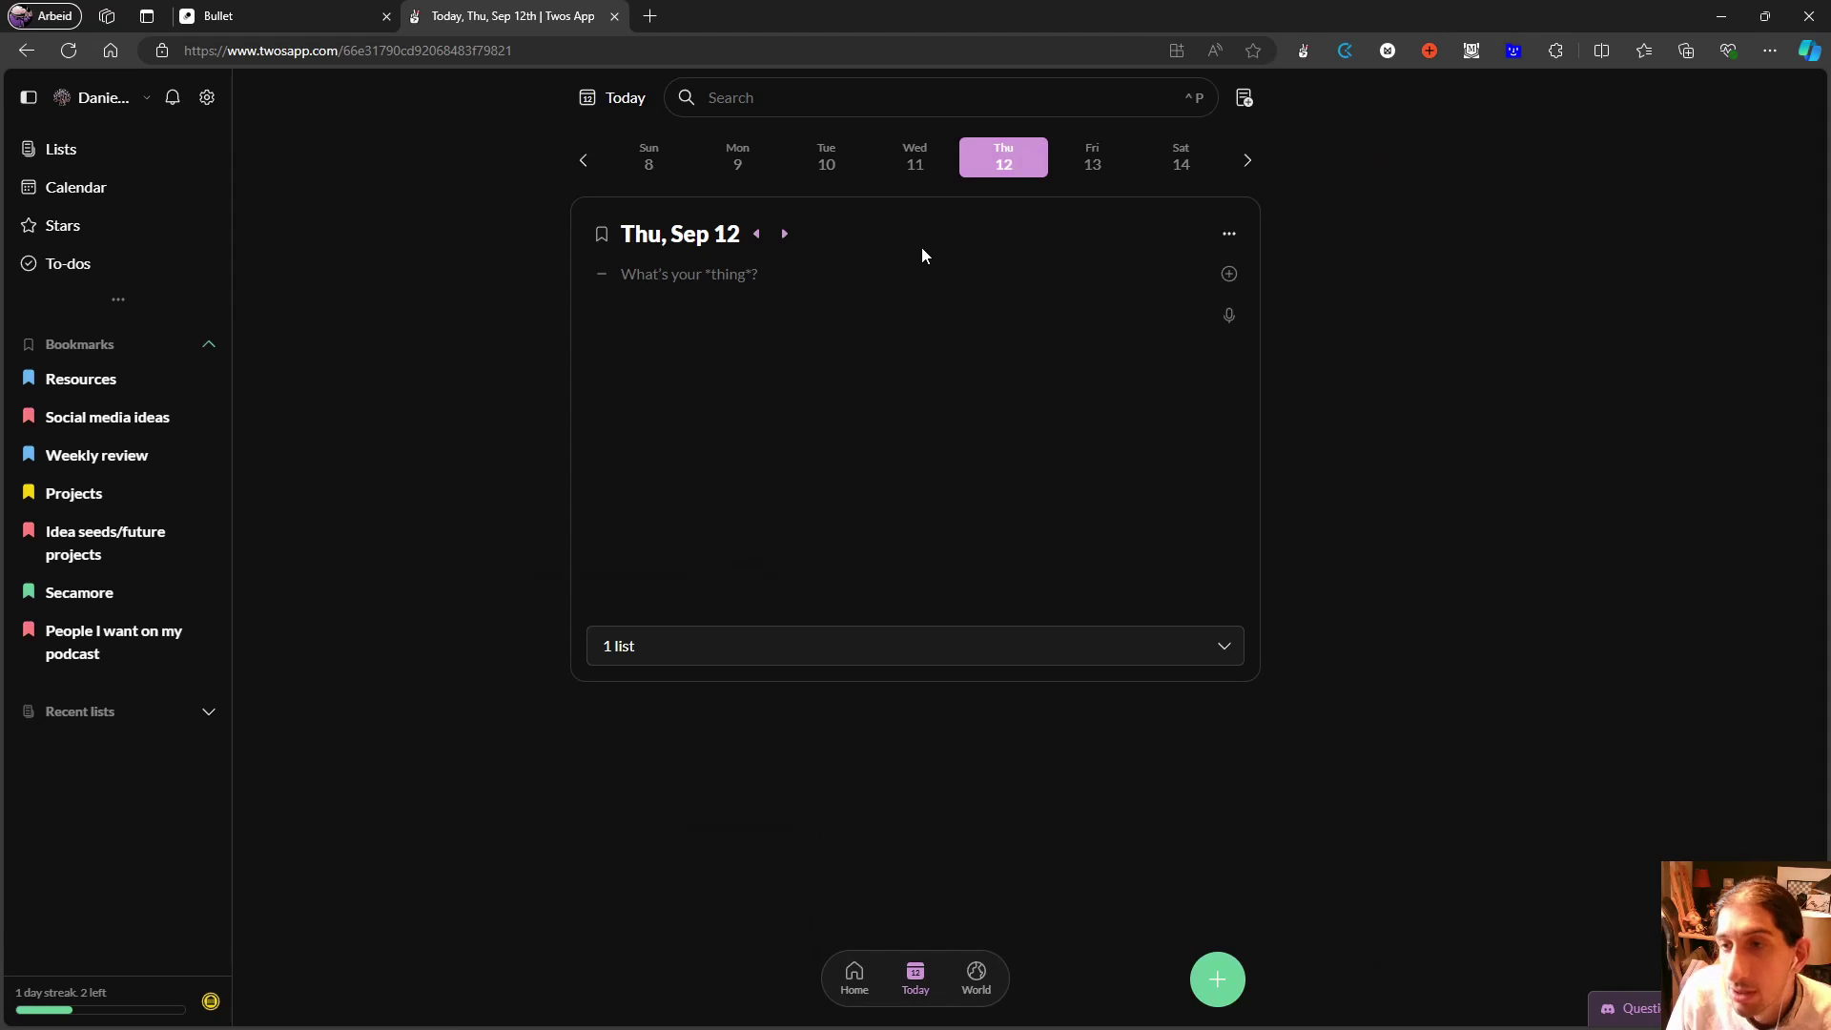
left_click(1226, 648)
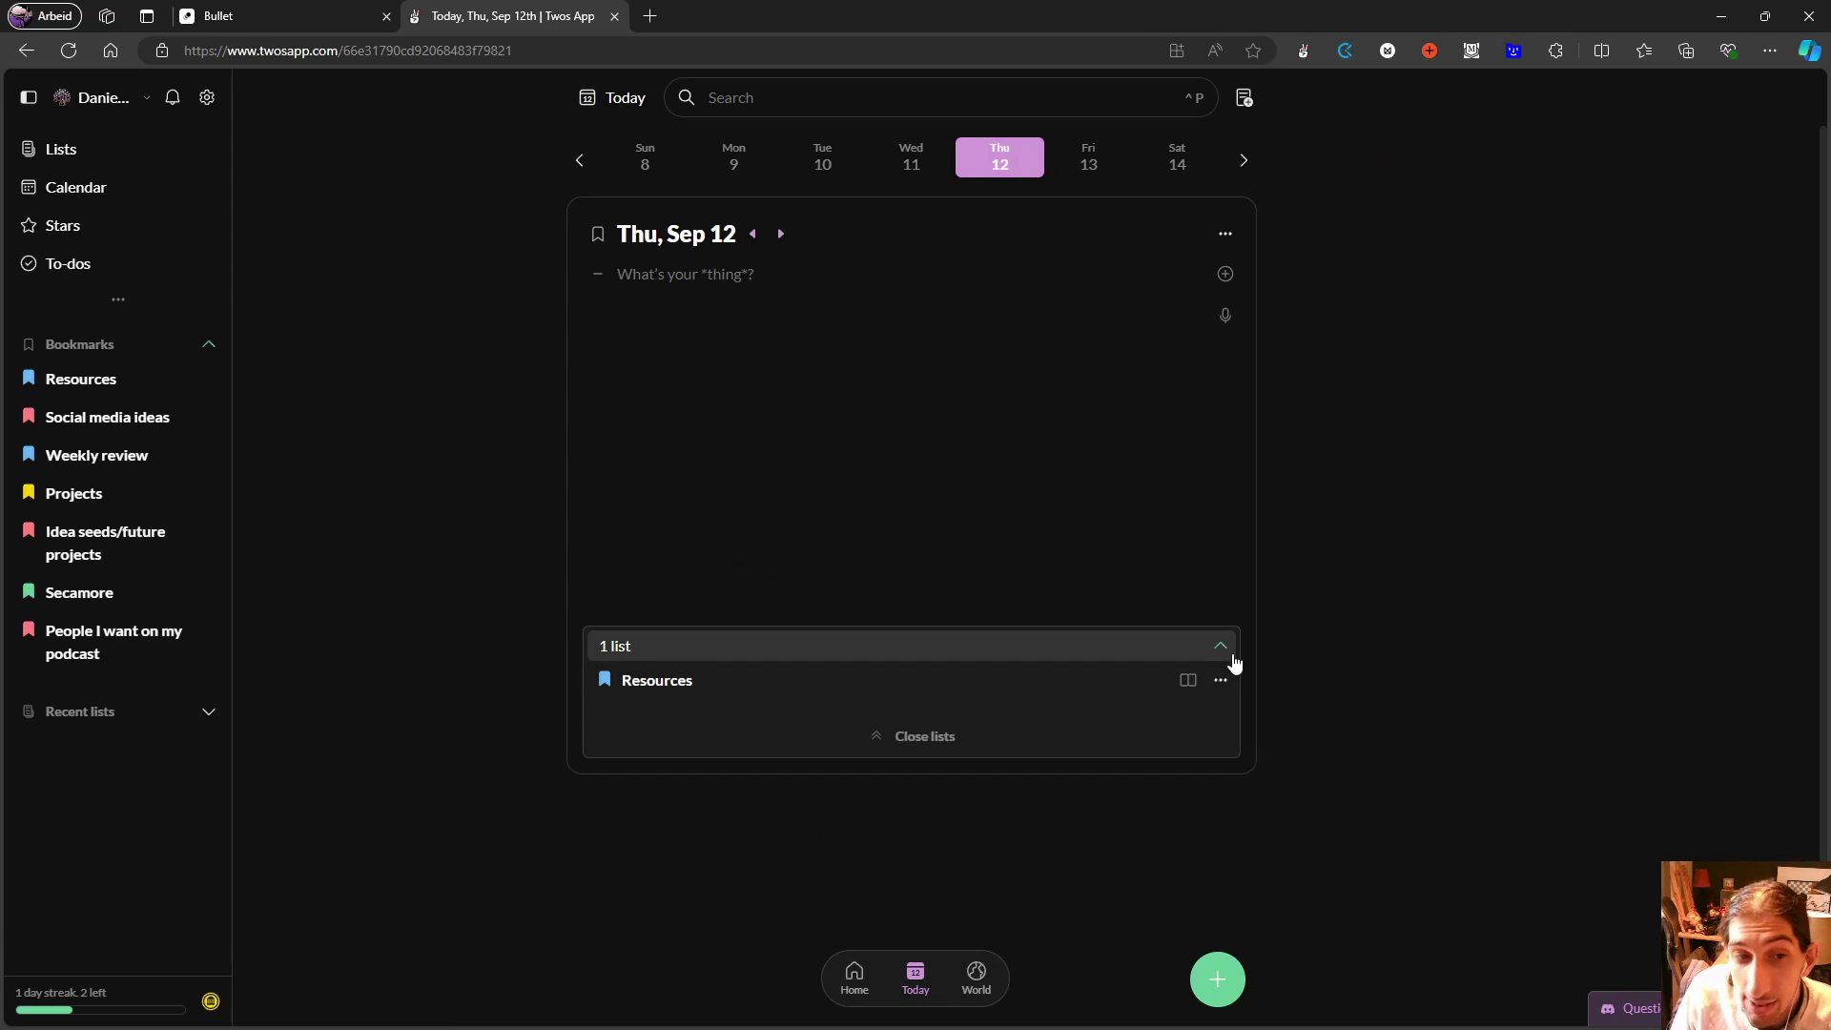
left_click(1232, 658)
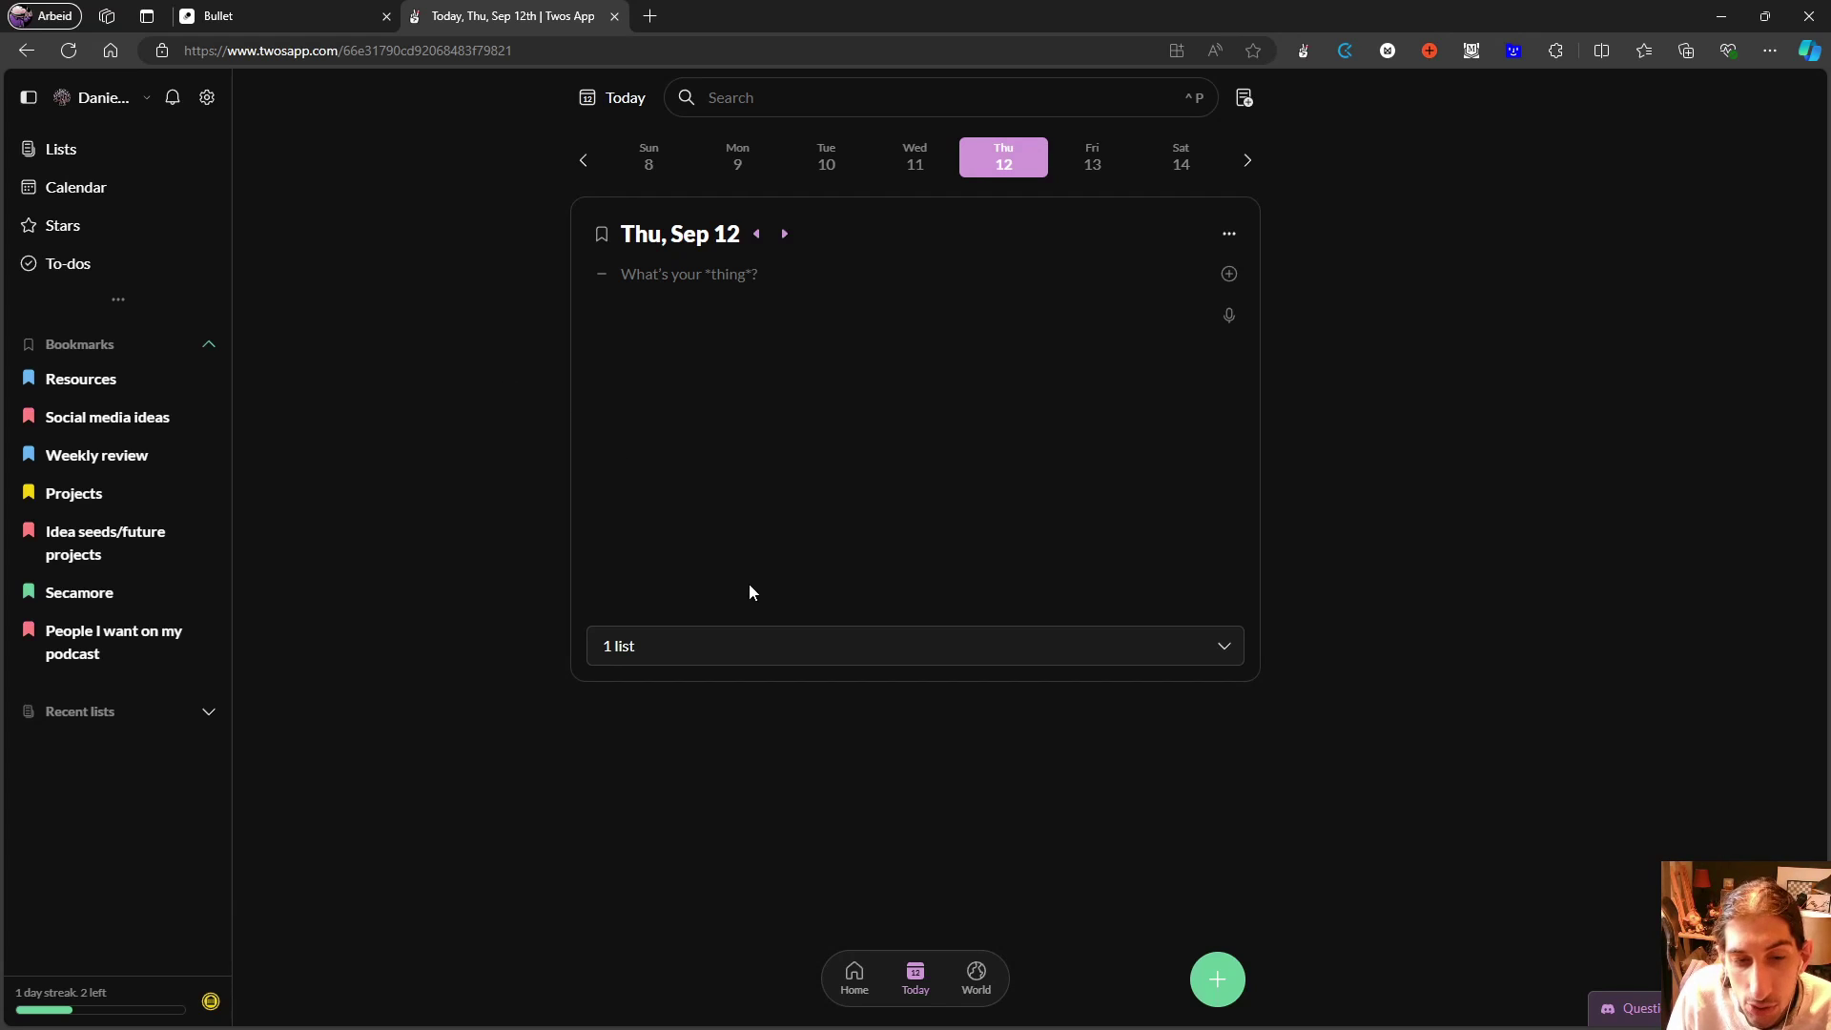
- Open the World feed and scroll down through other people's public posts
left_click(976, 977)
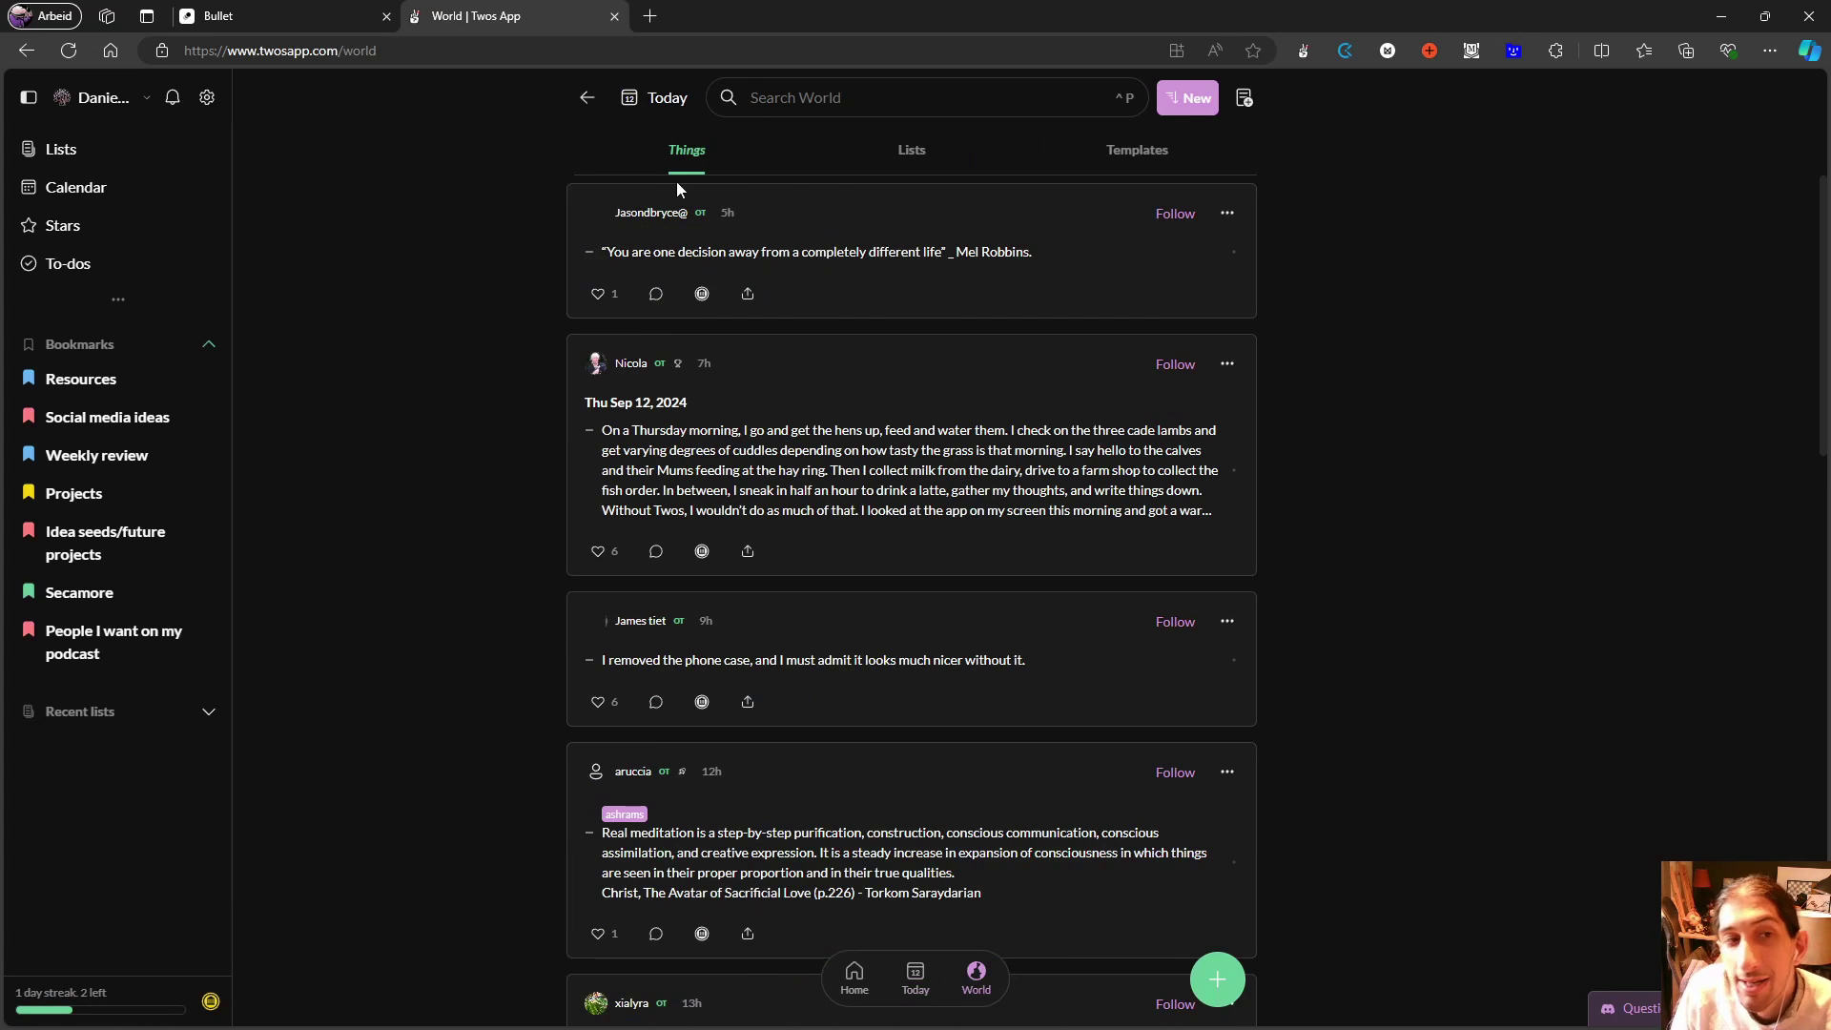
scroll(699, 294, "down", 1)
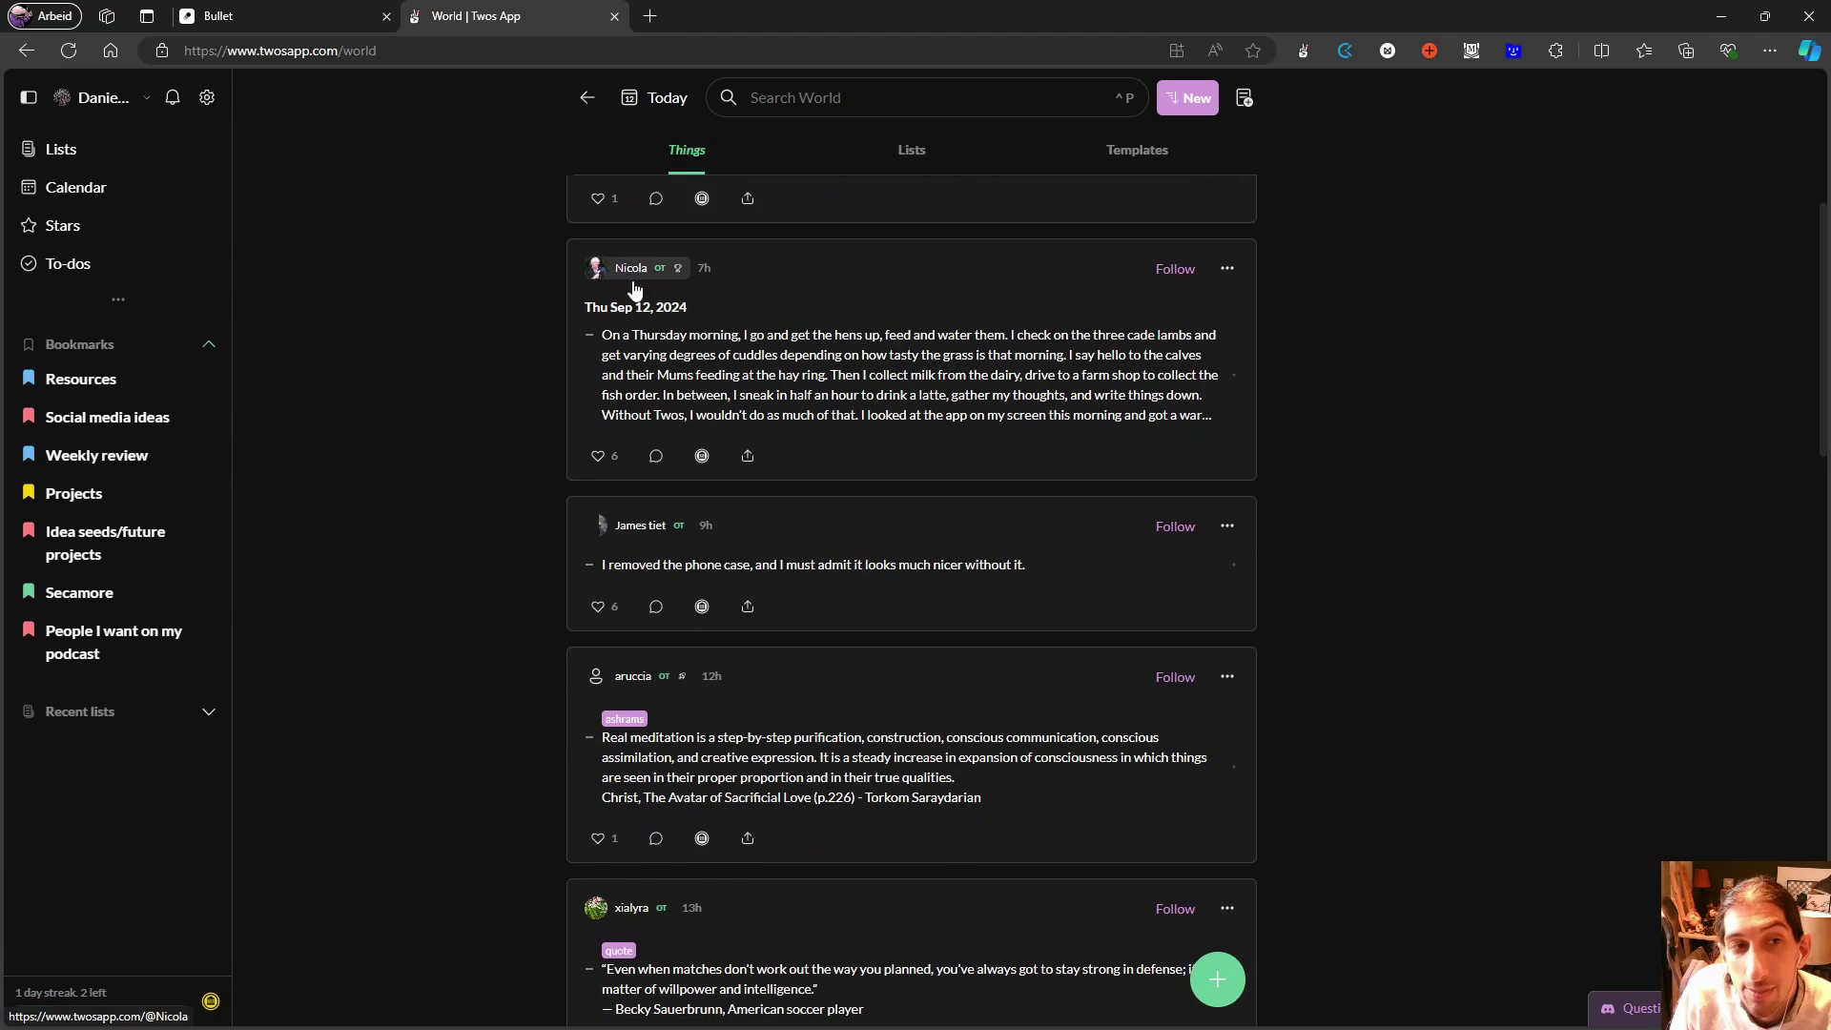
scroll(725, 353, "down", 1)
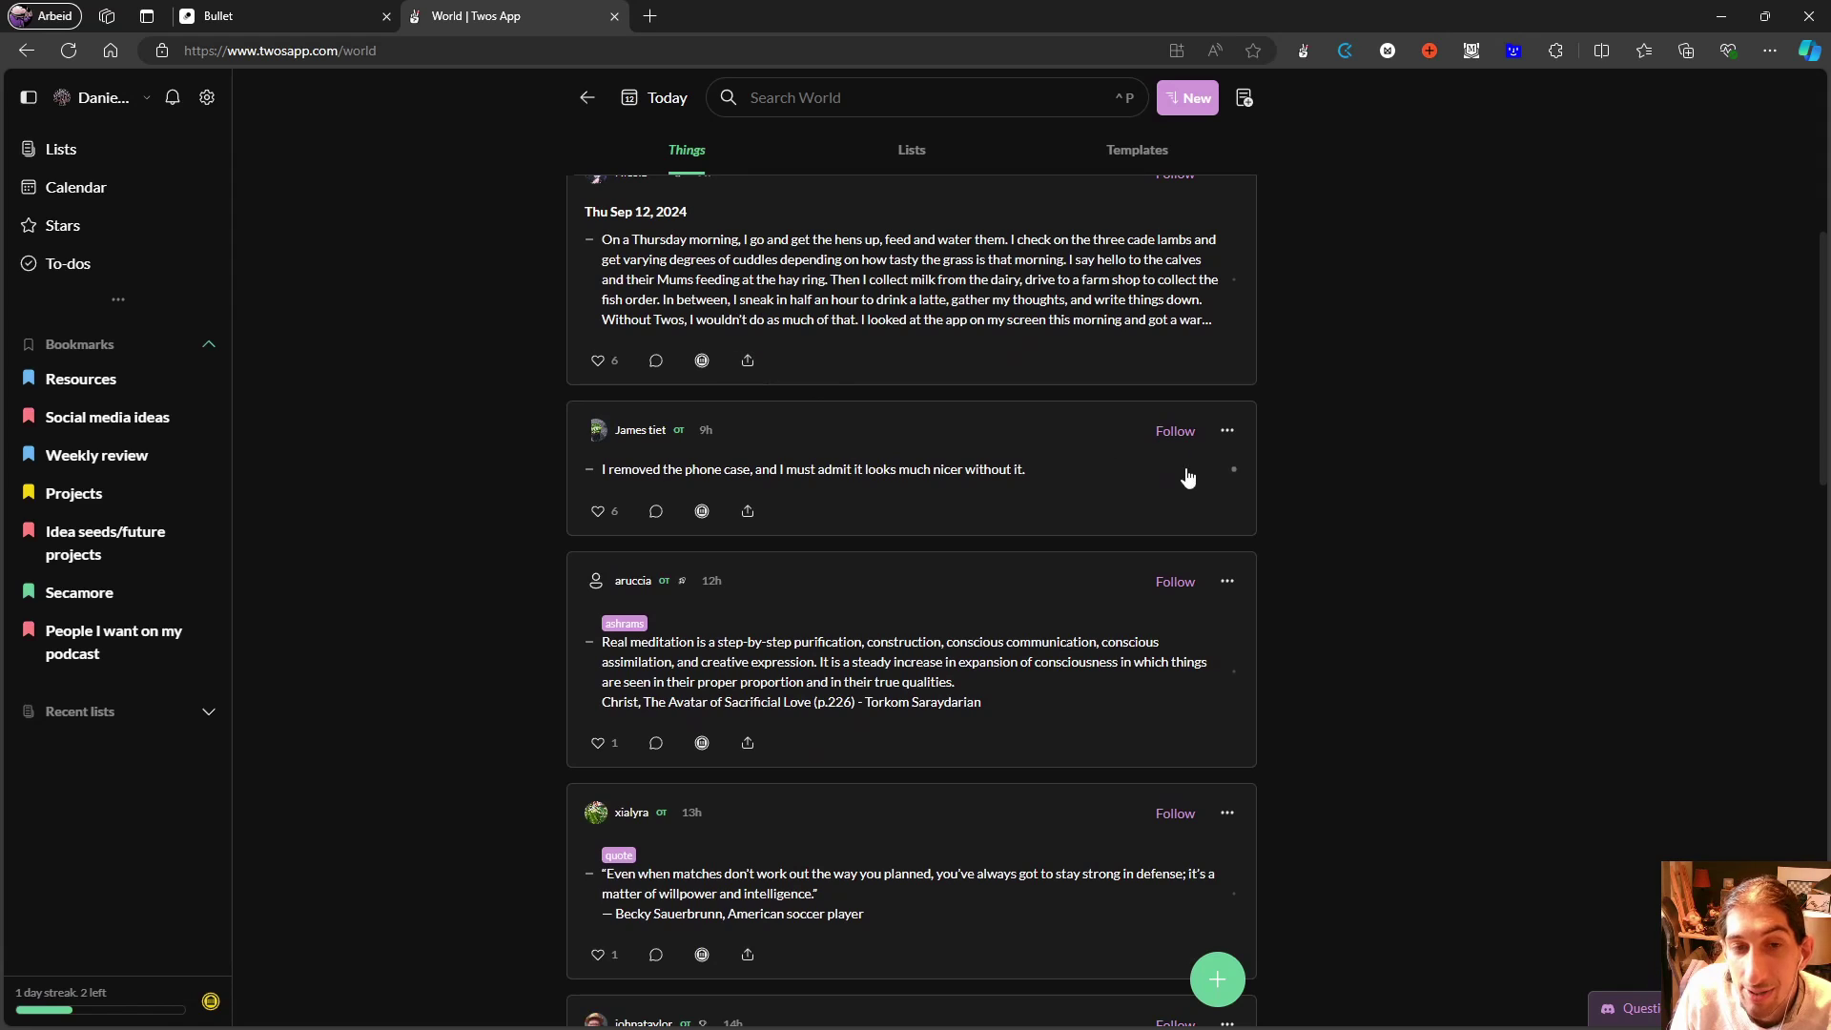
scroll(1038, 542, "down", 1)
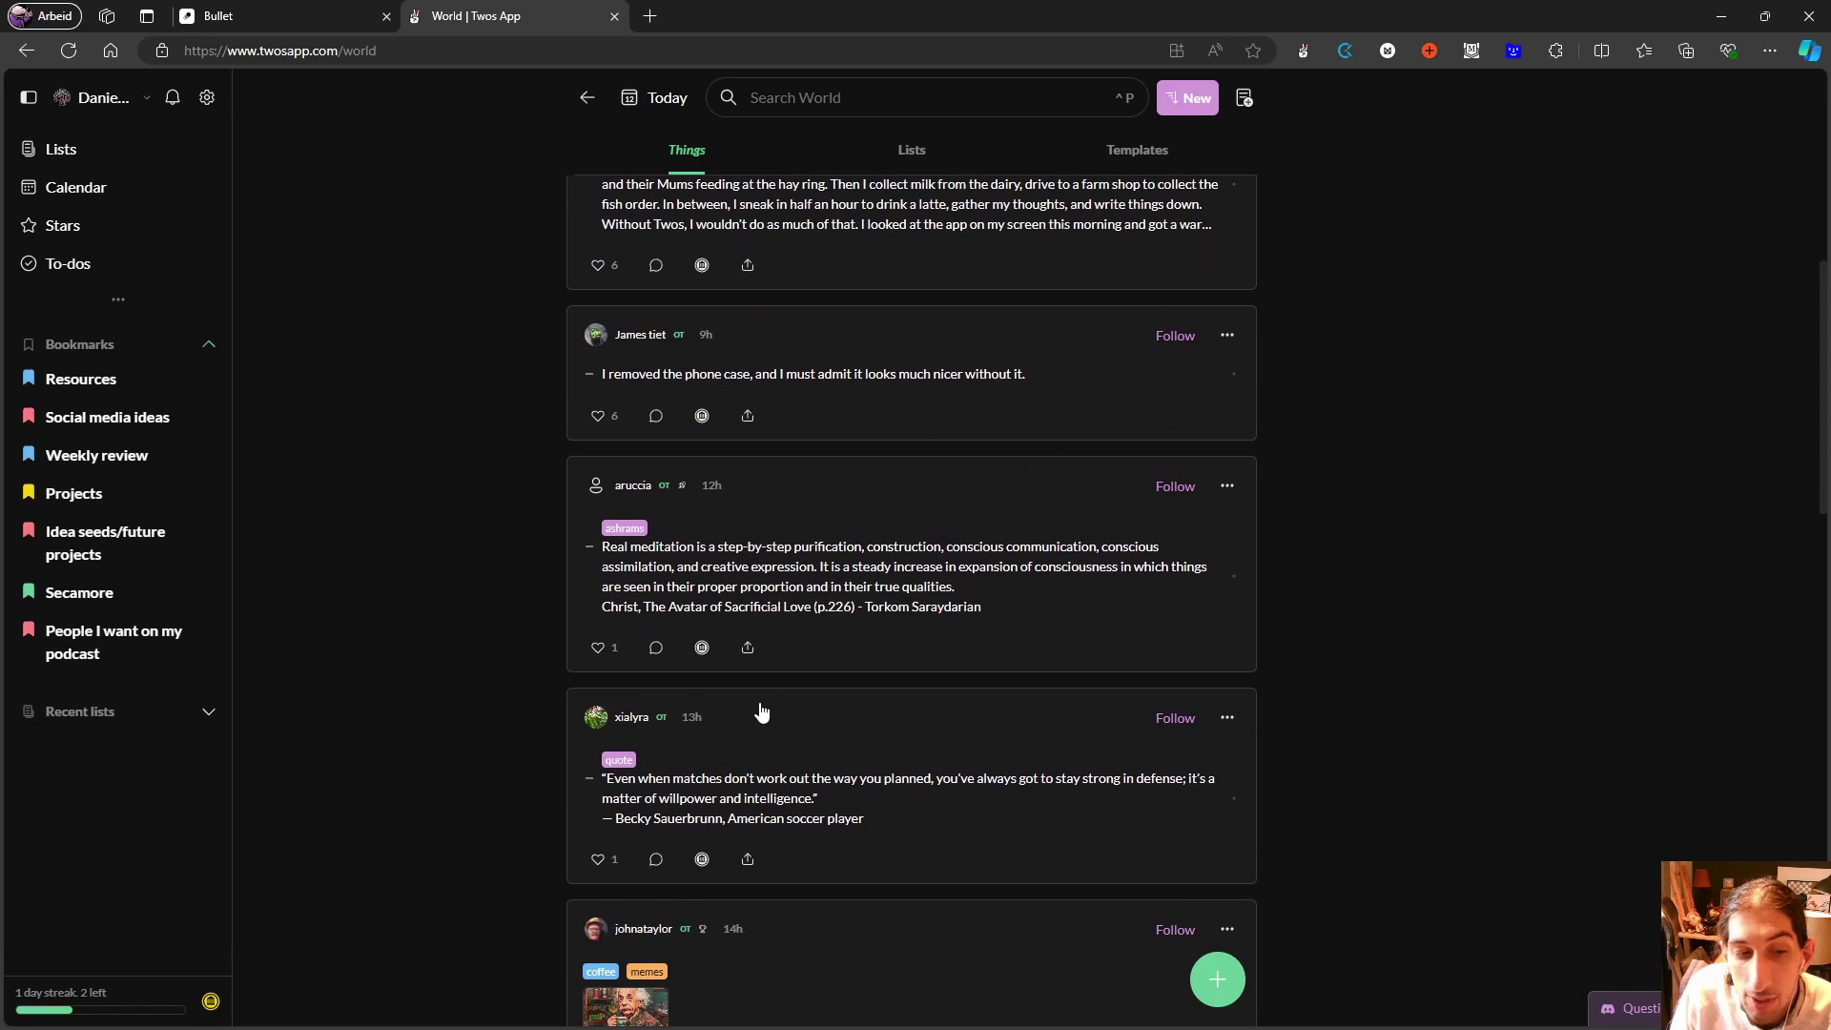
scroll(818, 634, "down", 6)
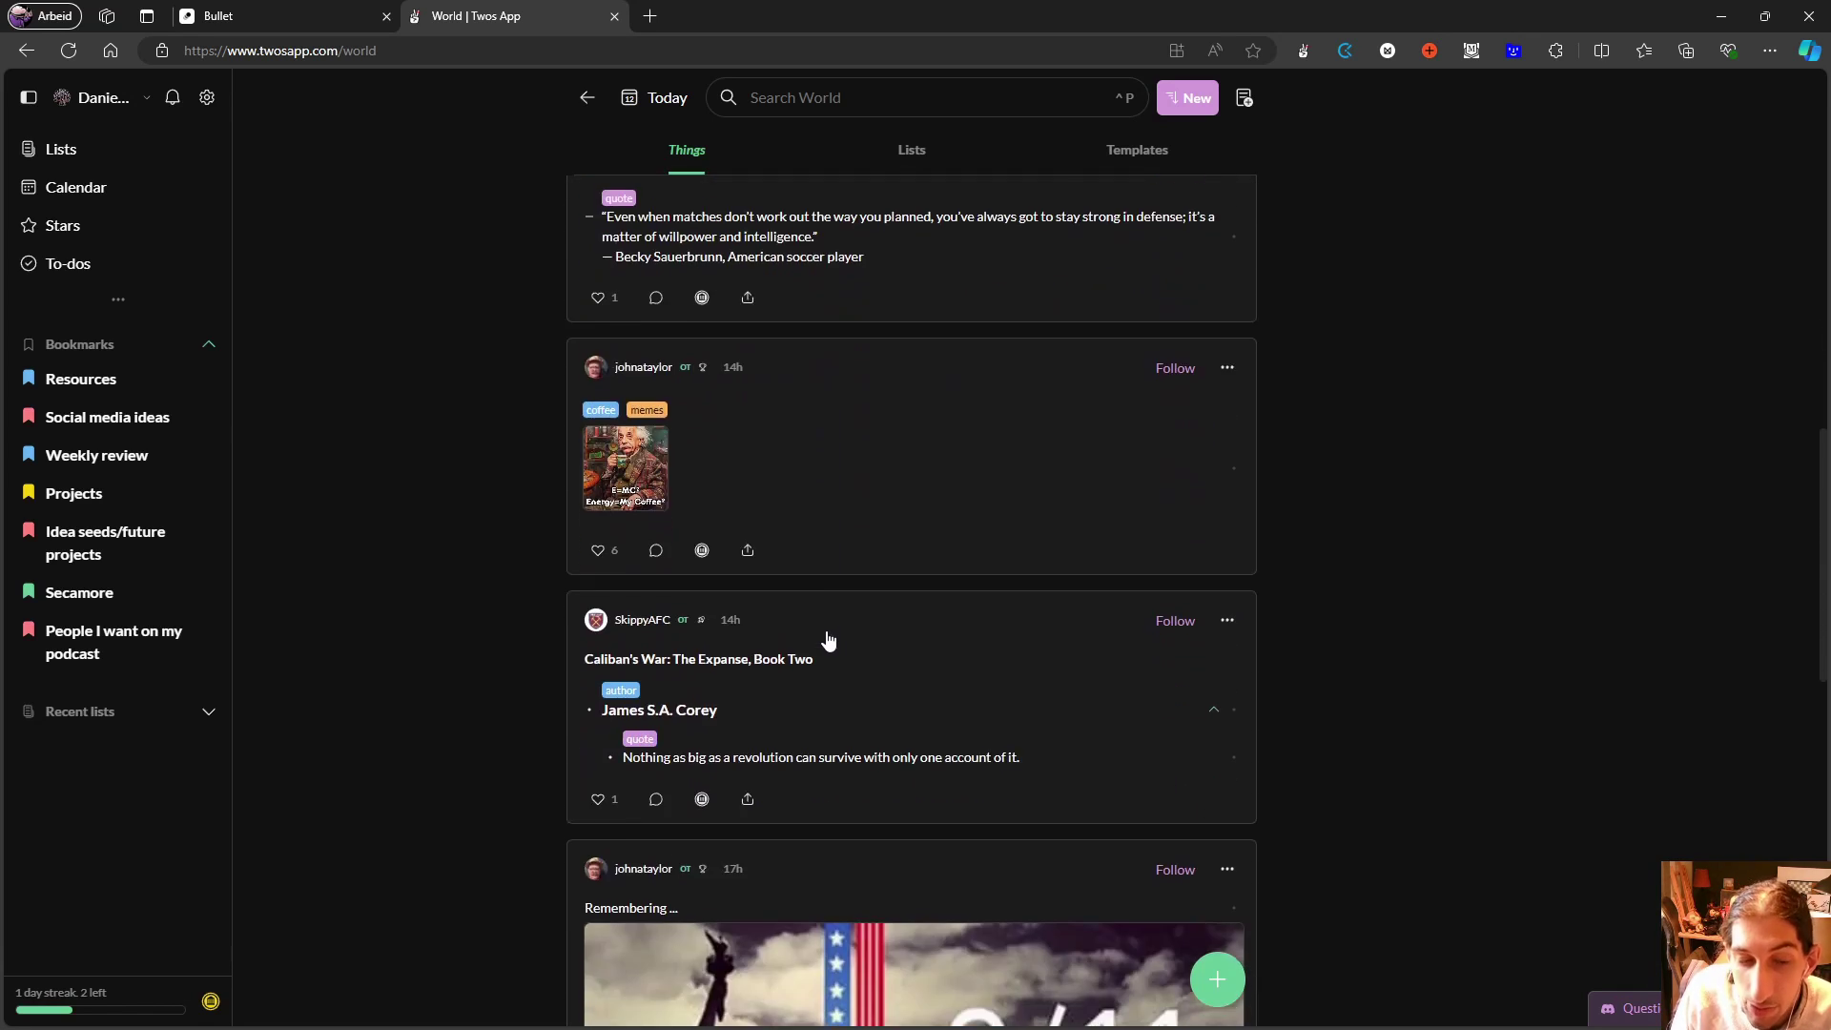
scroll(999, 806, "down", 3)
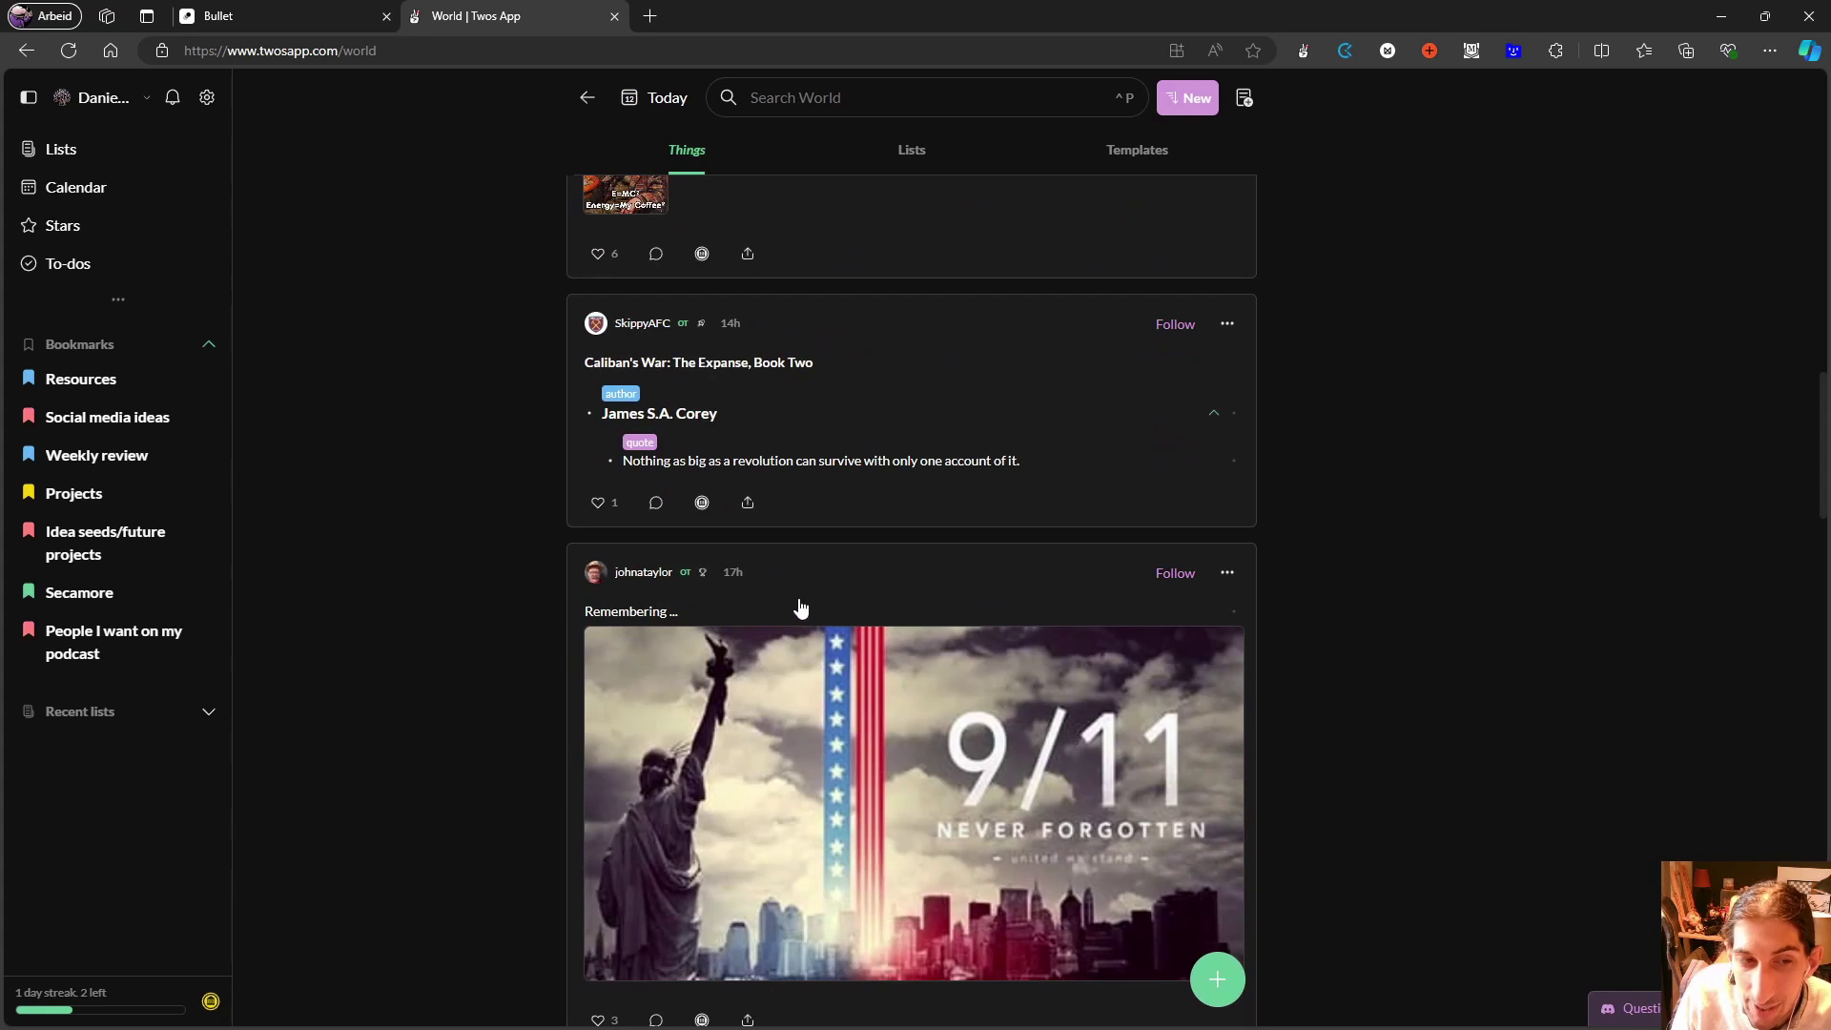
- Scroll back up the feed, then start a new Voicenotes recording with Alt+Shift+V
scroll(801, 601, "up", 4)
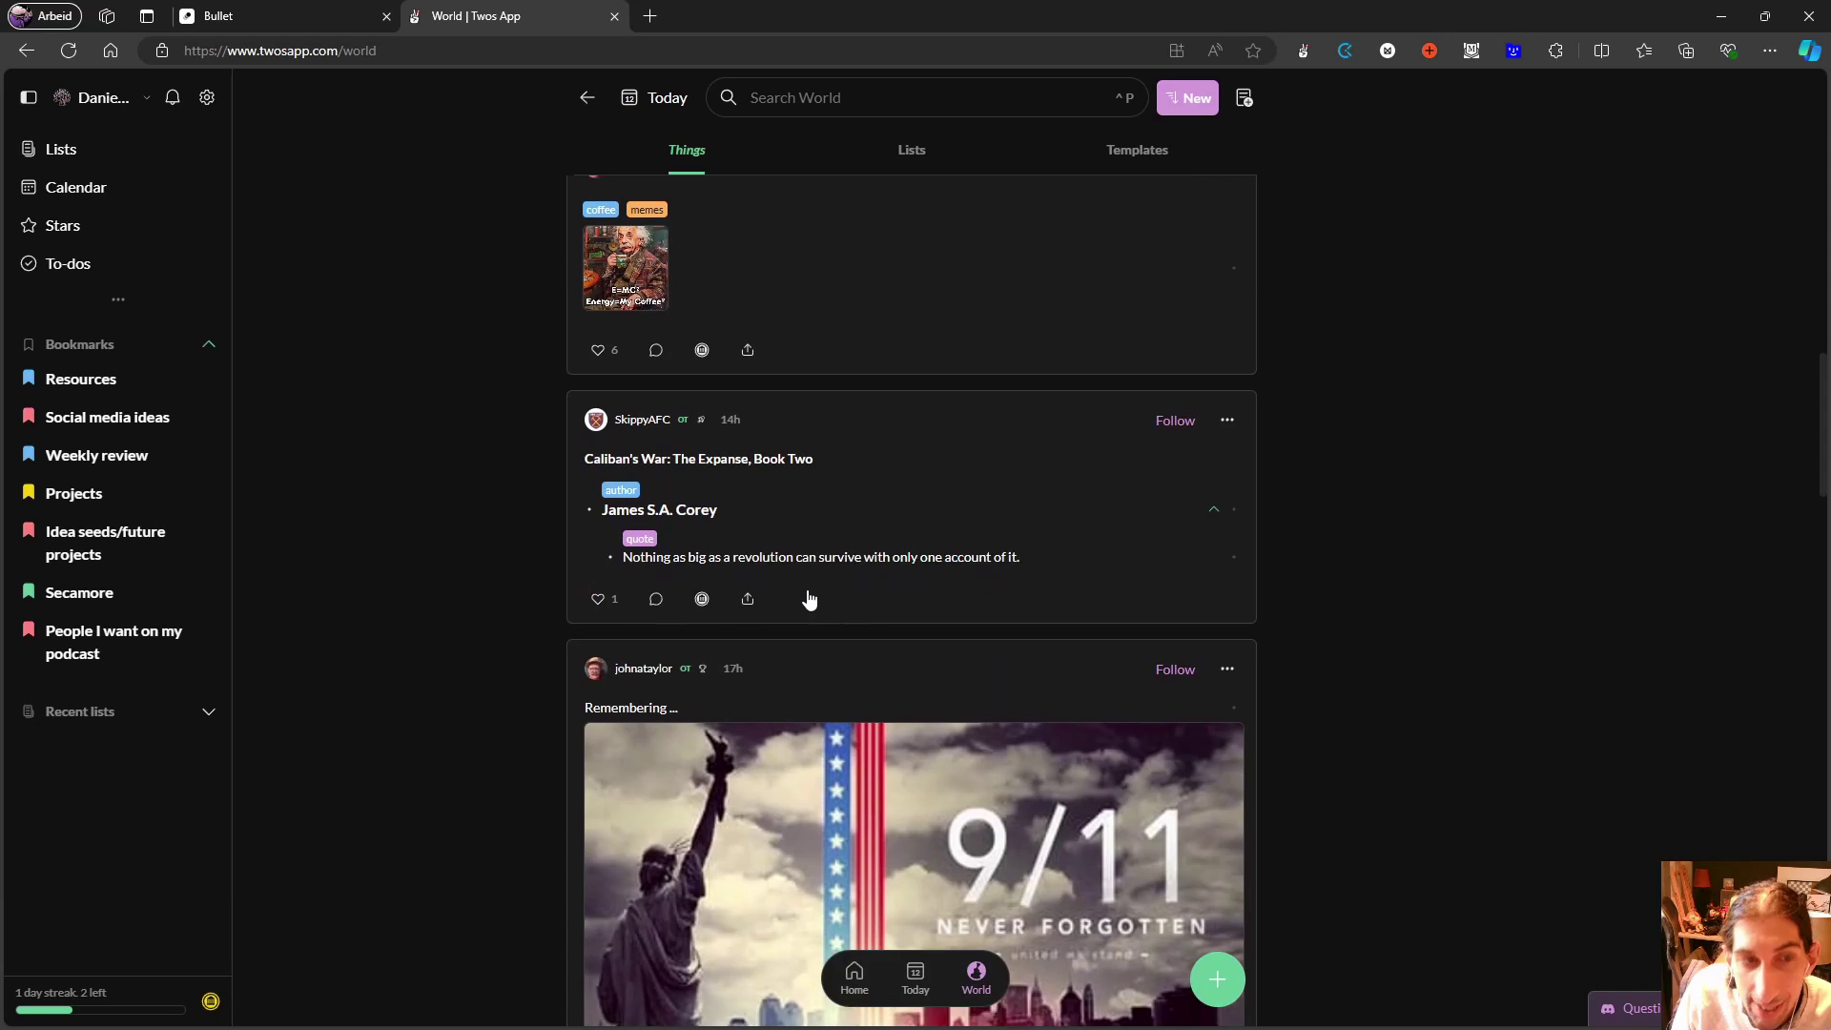
scroll(809, 598, "up", 1)
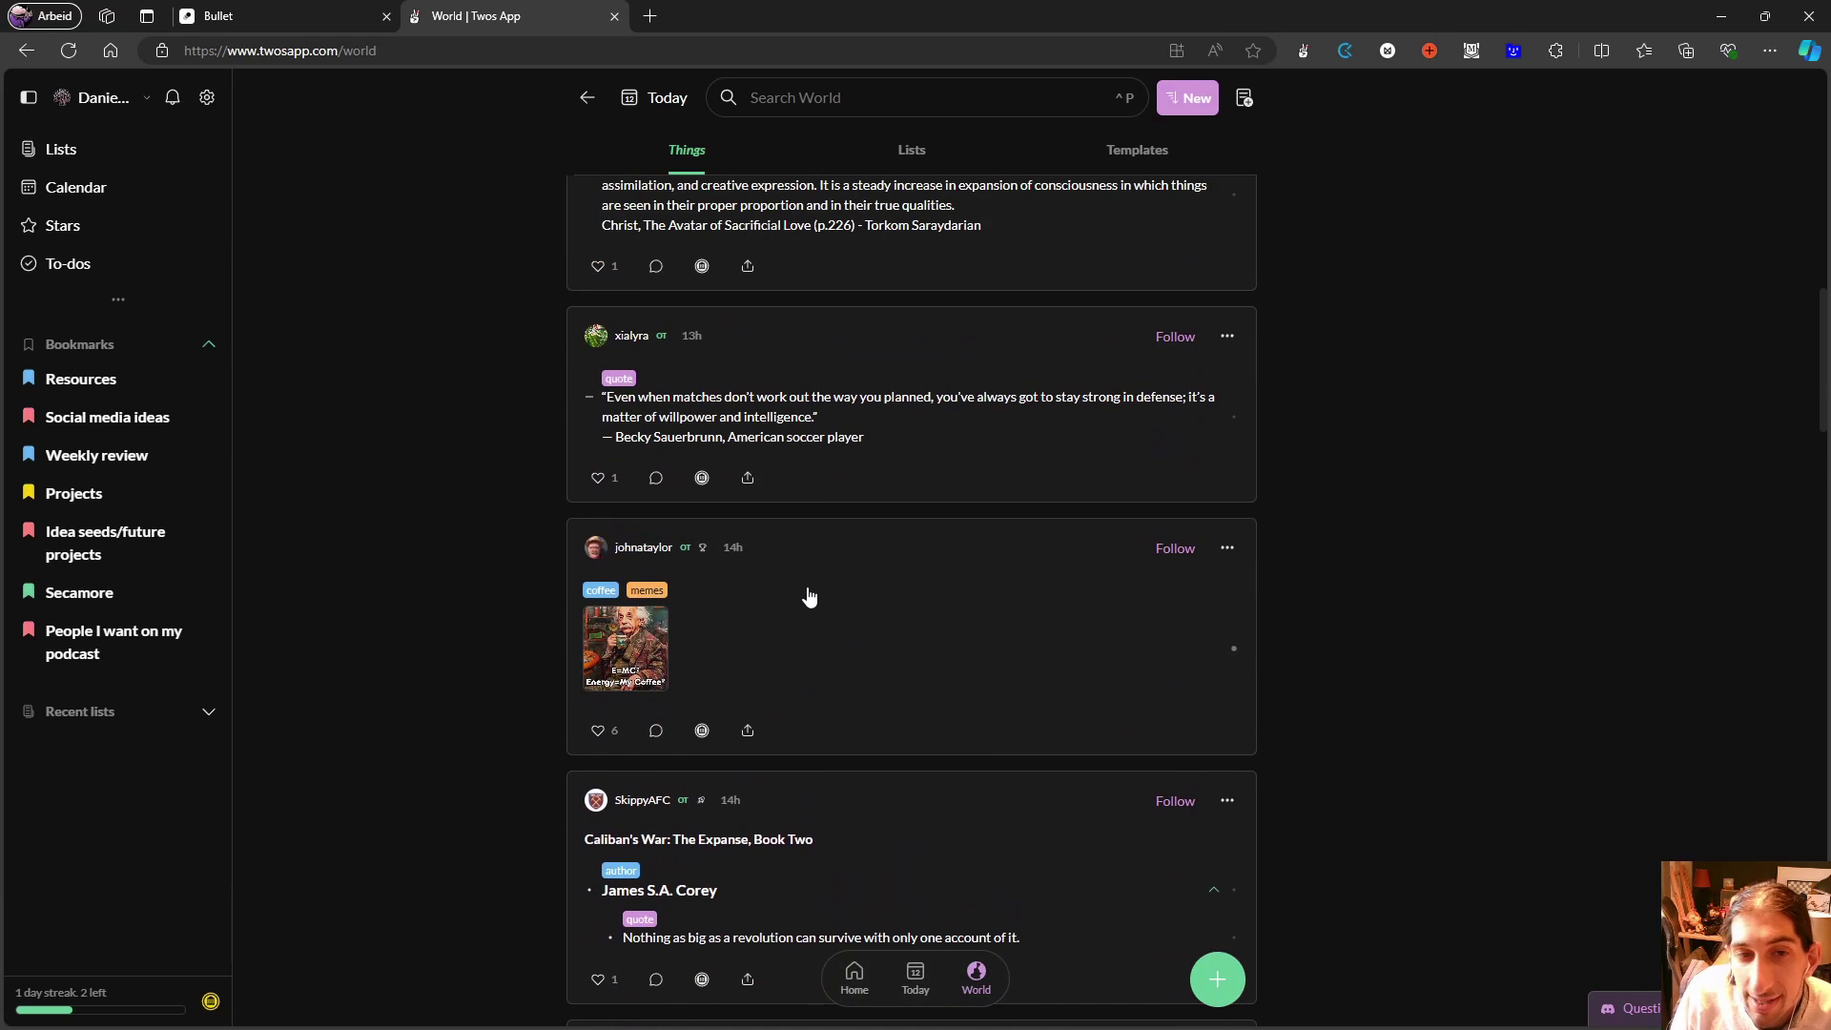
scroll(809, 598, "up", 1)
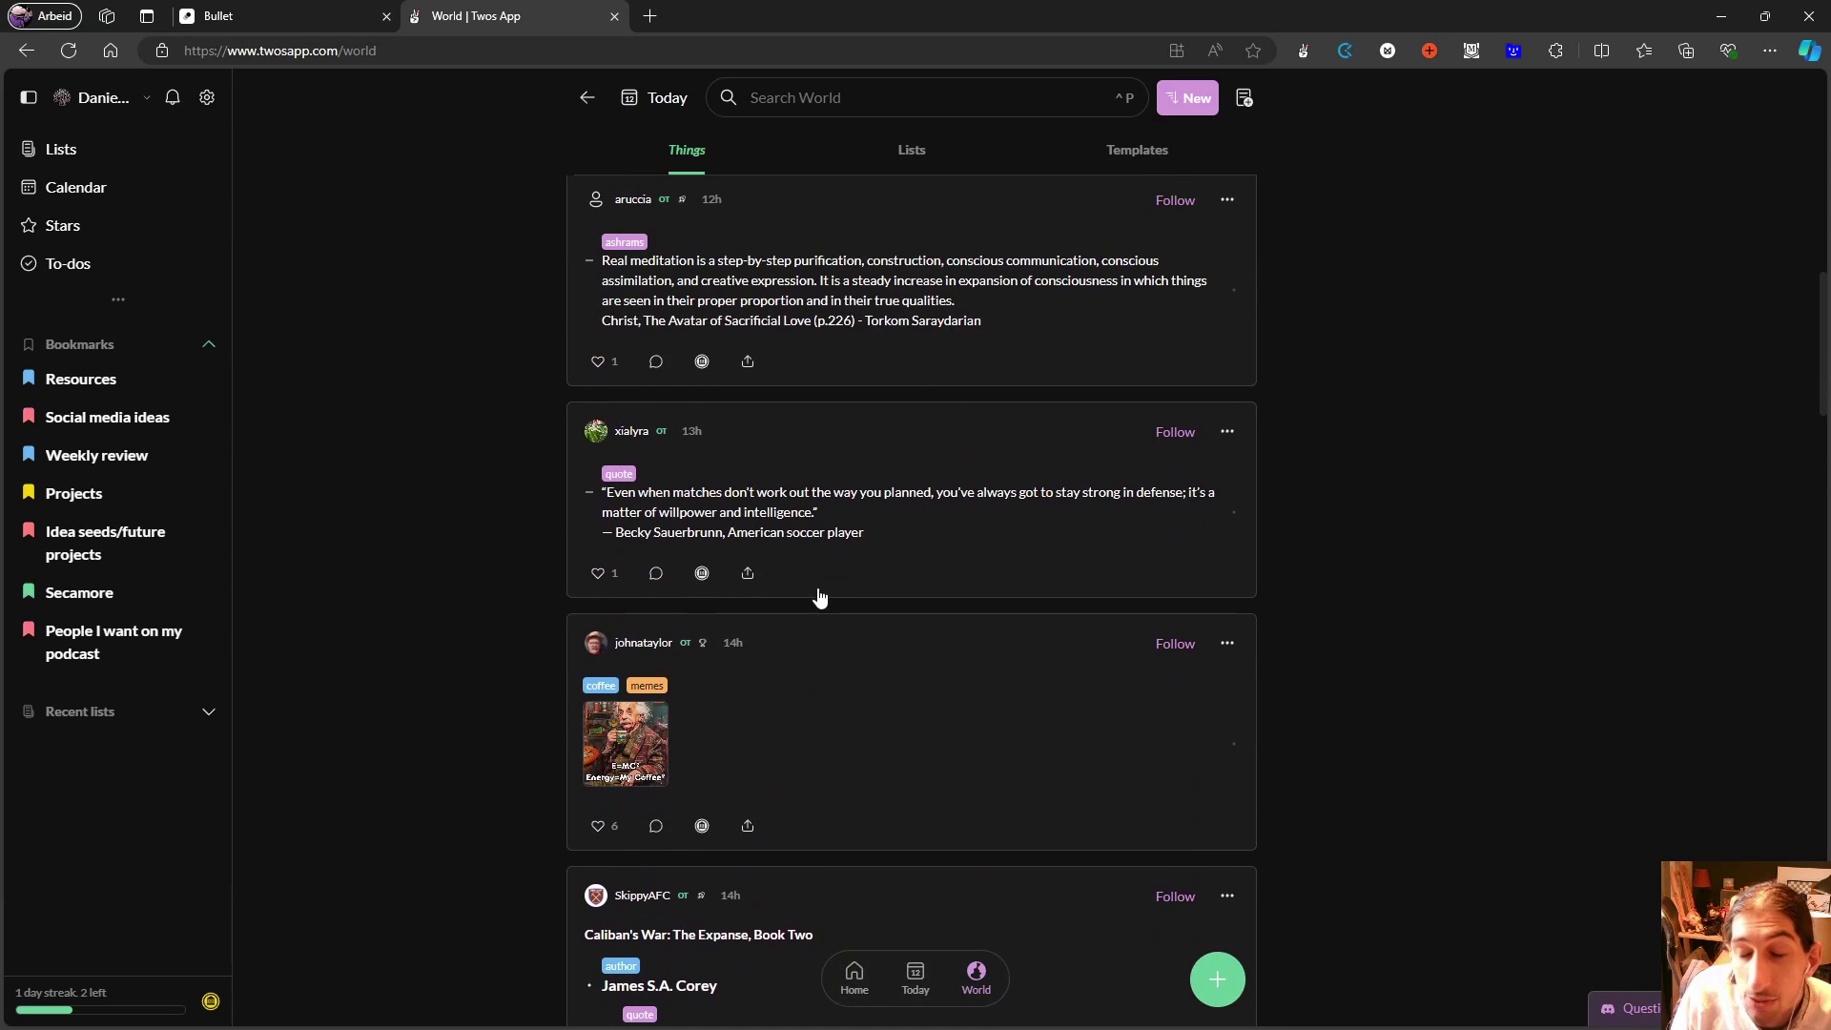
scroll(816, 597, "up", 1)
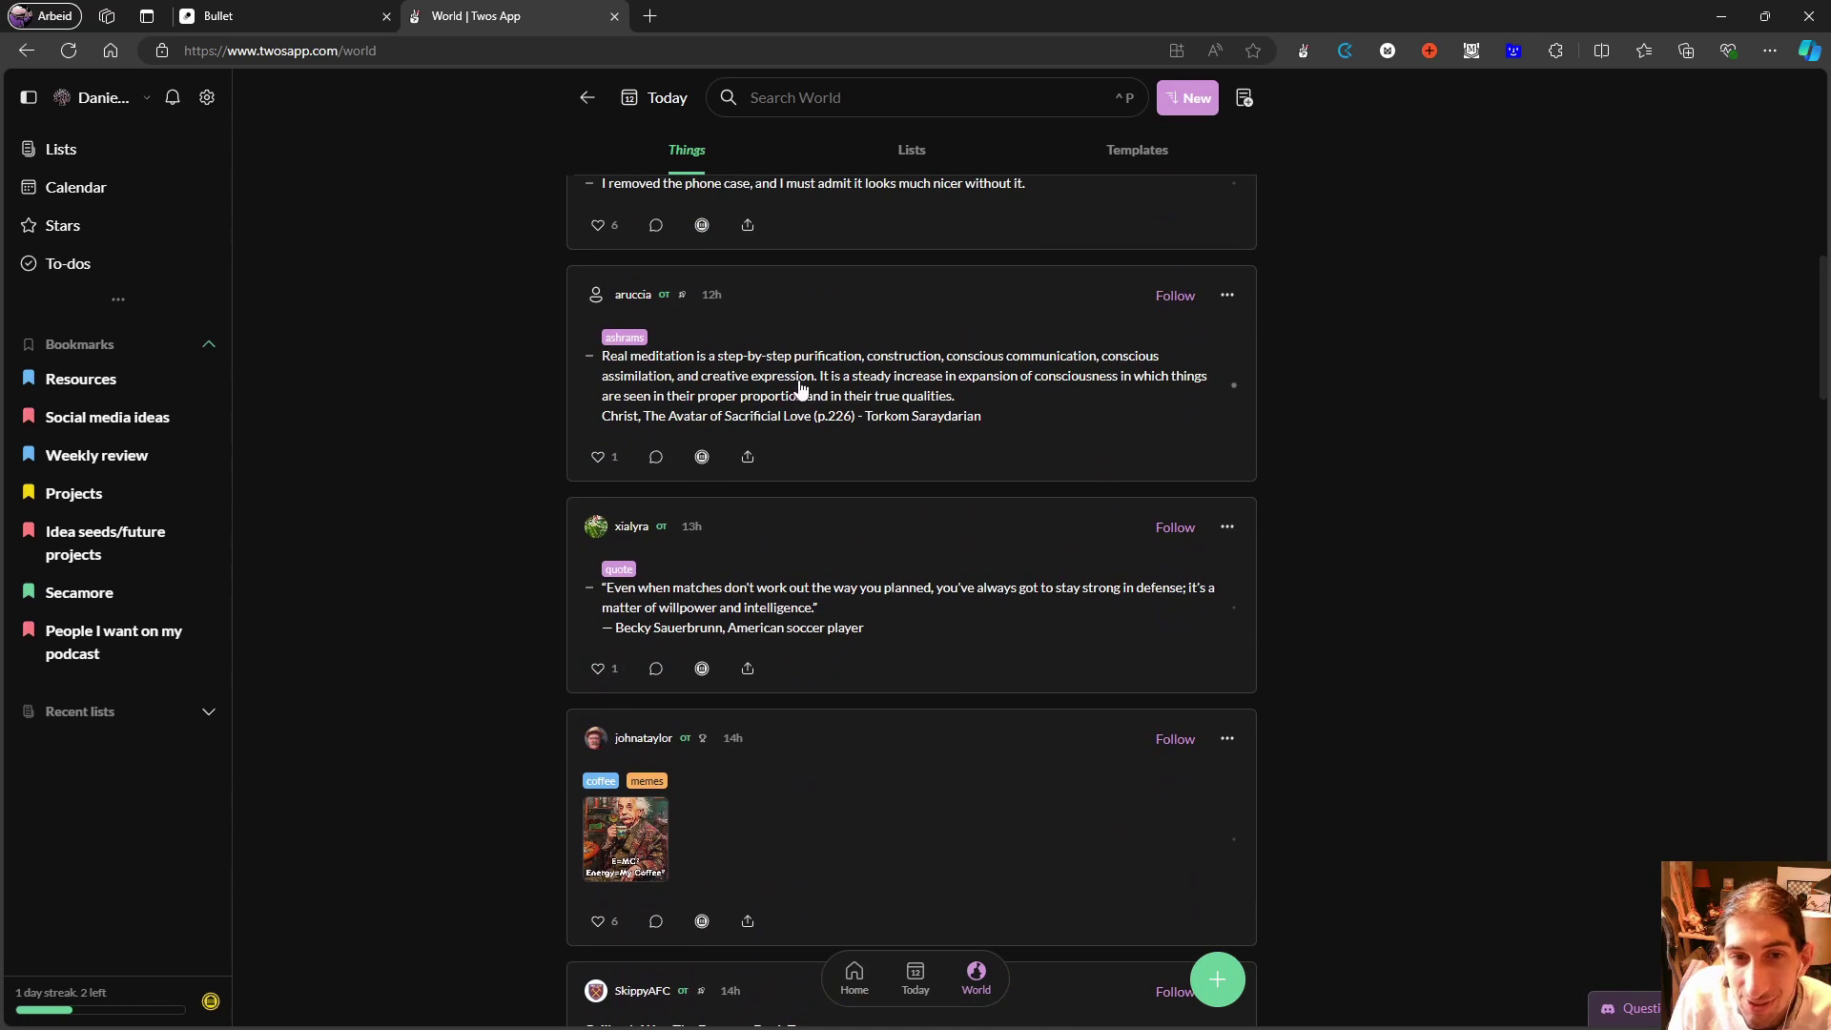
scroll(1091, 437, "up", 4)
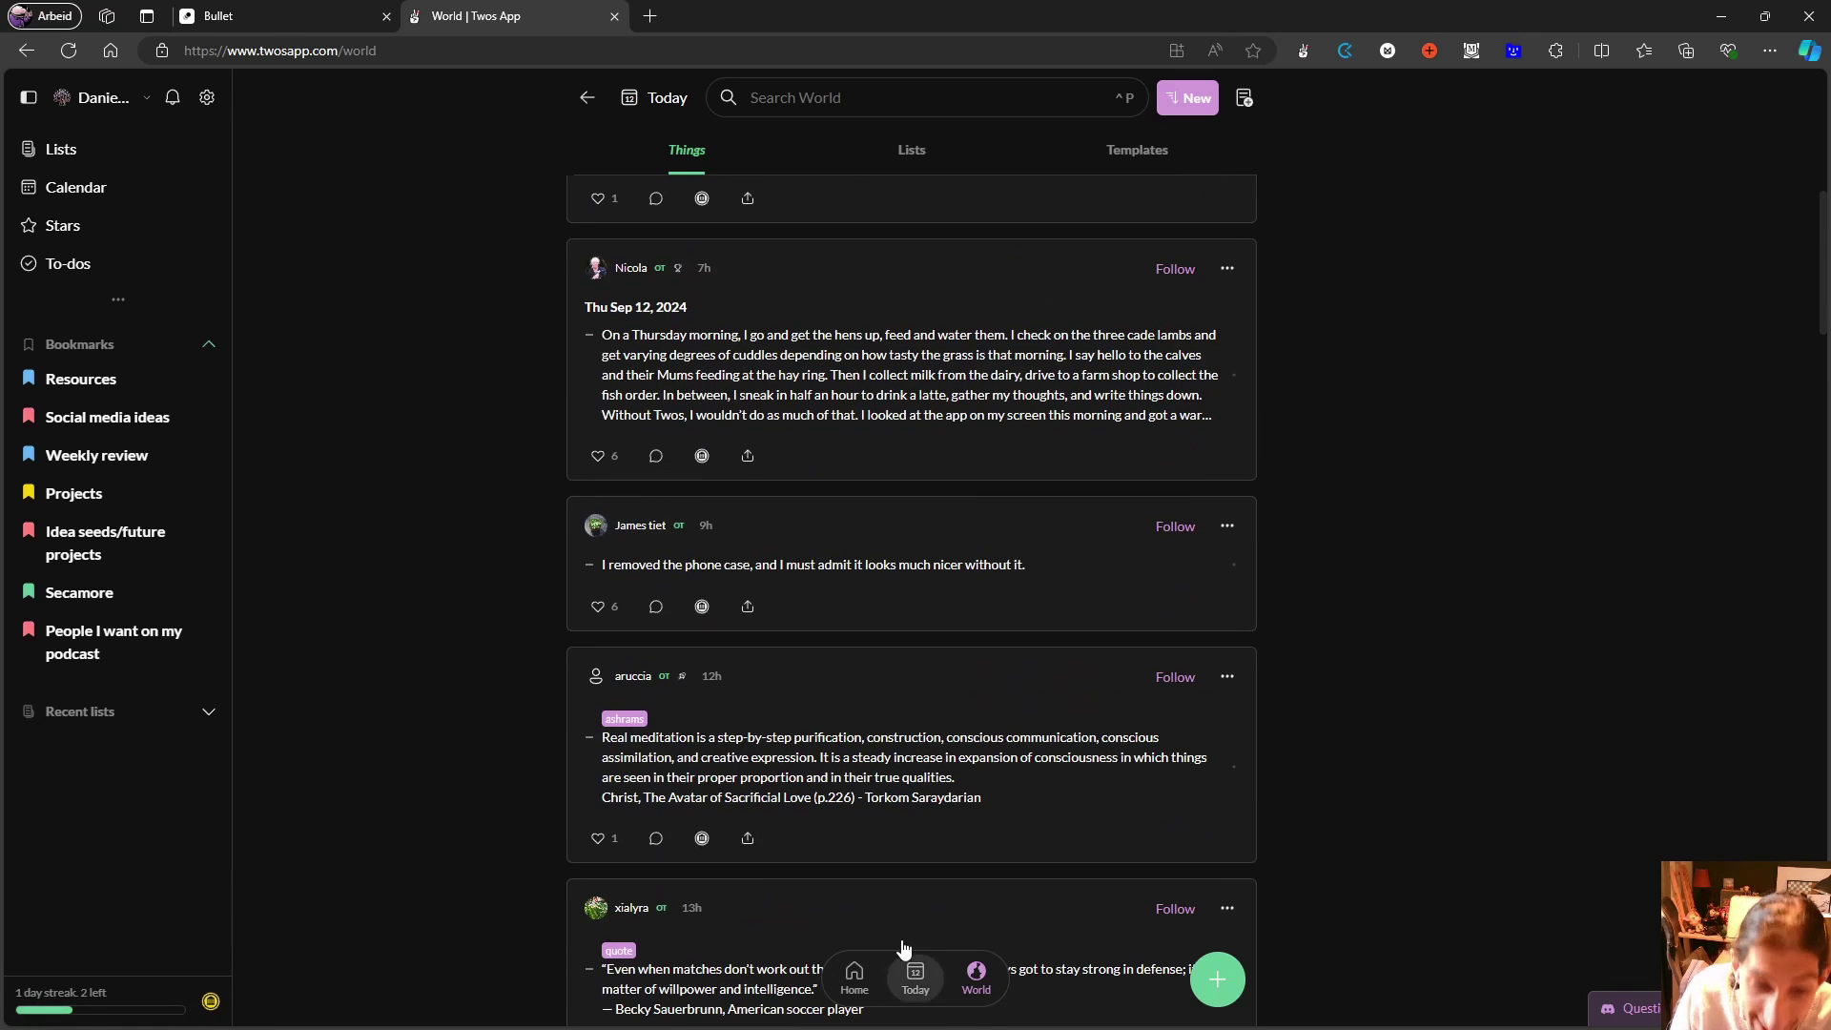
key("alt+shift+v")
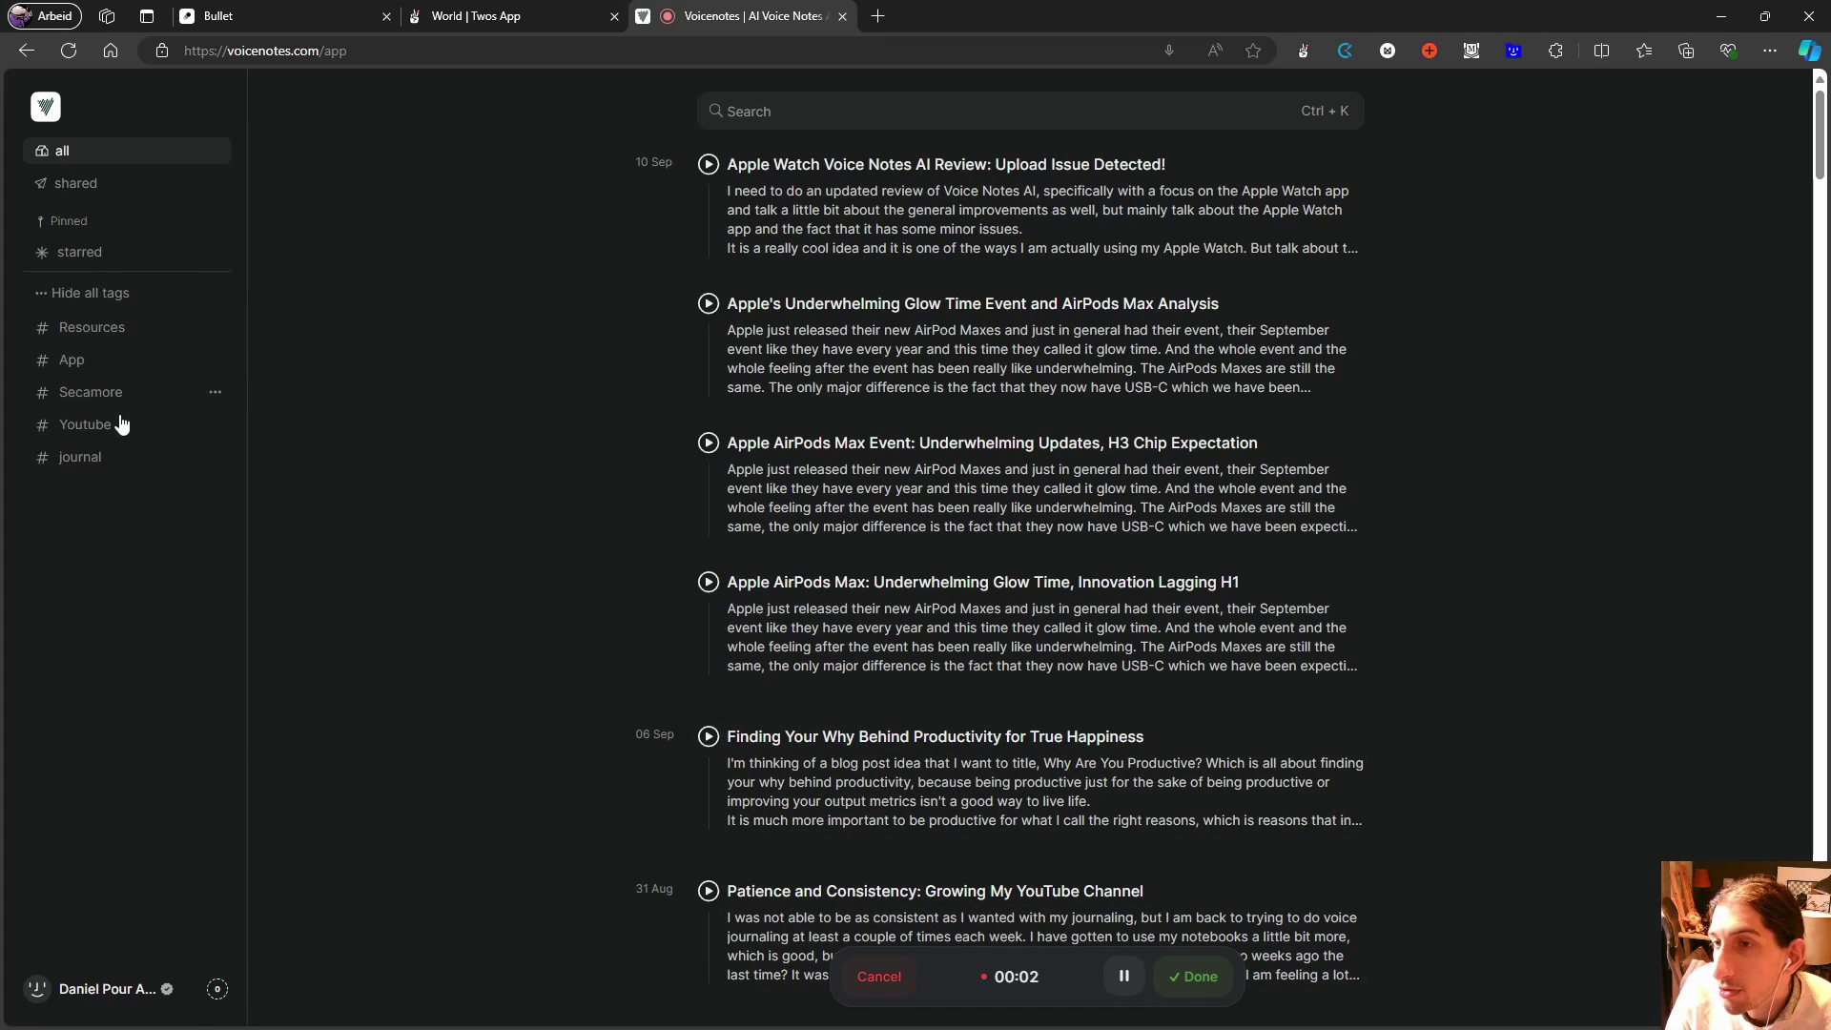
- Cancel the running recording at about 00:16 and confirm 'Yes, cancel' so nothing is saved
scroll(982, 637, "down", 13)
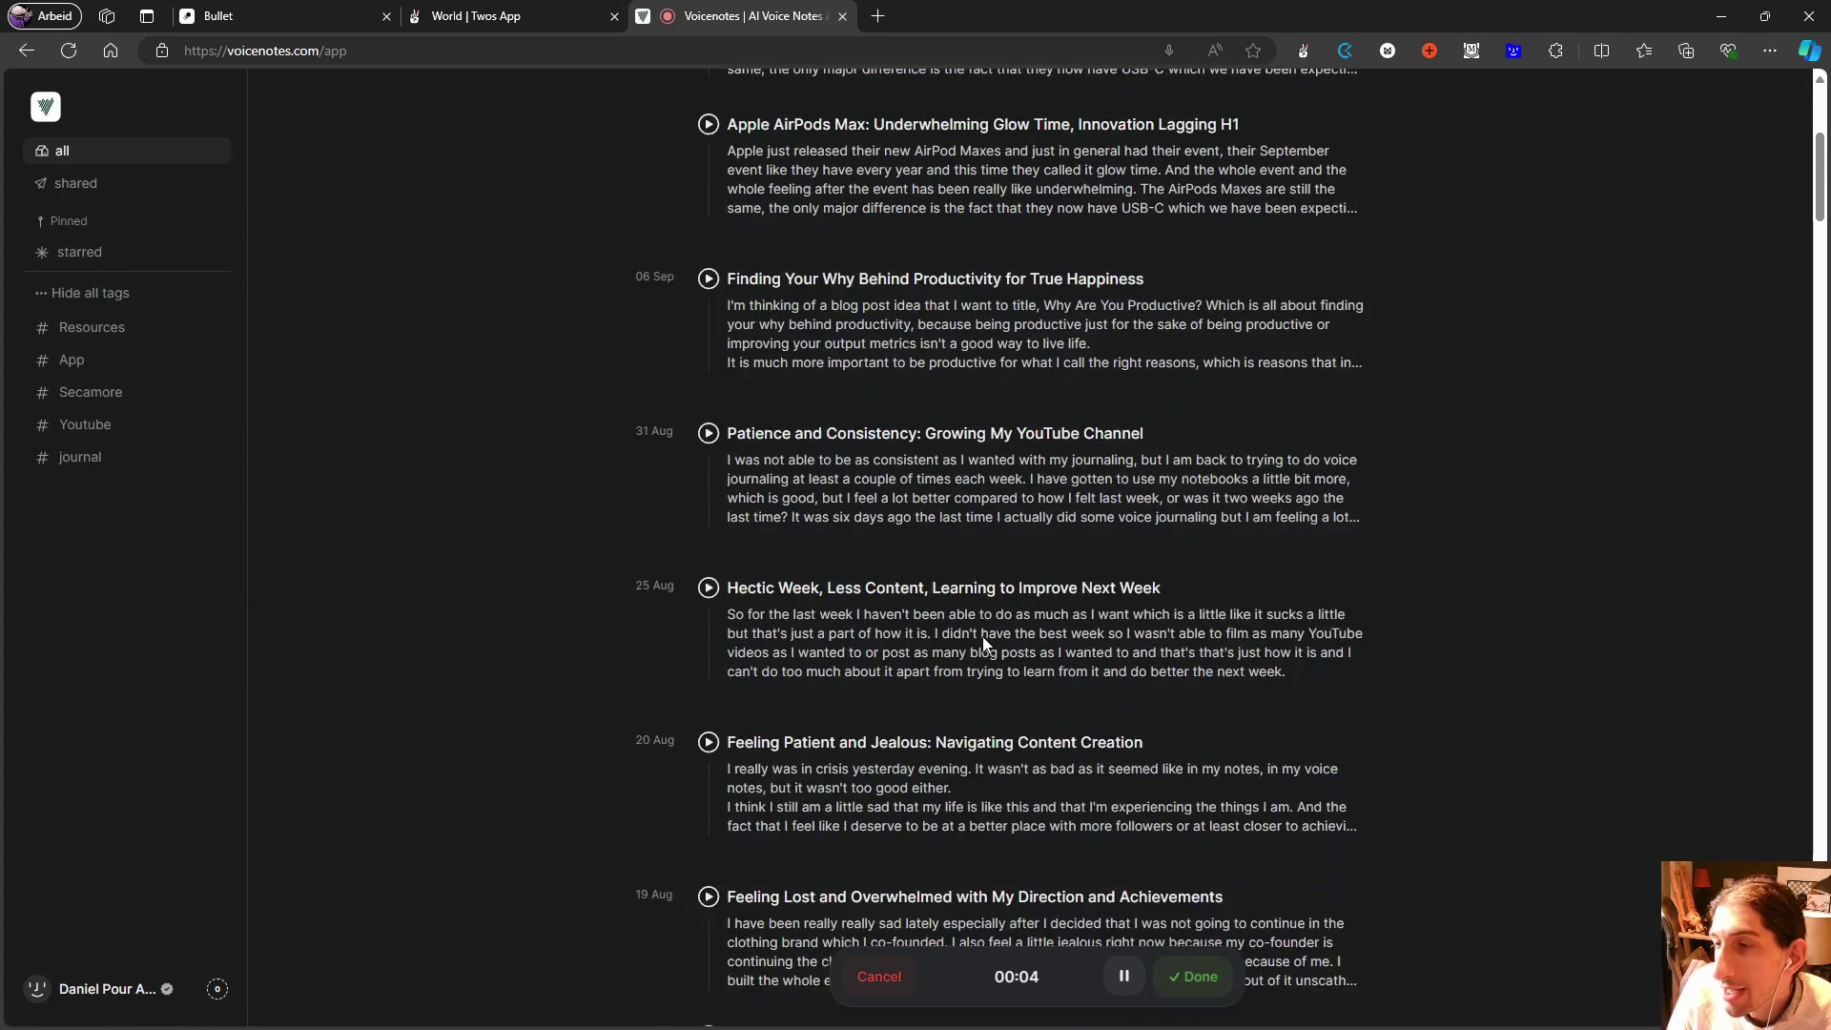
scroll(983, 648, "down", 9)
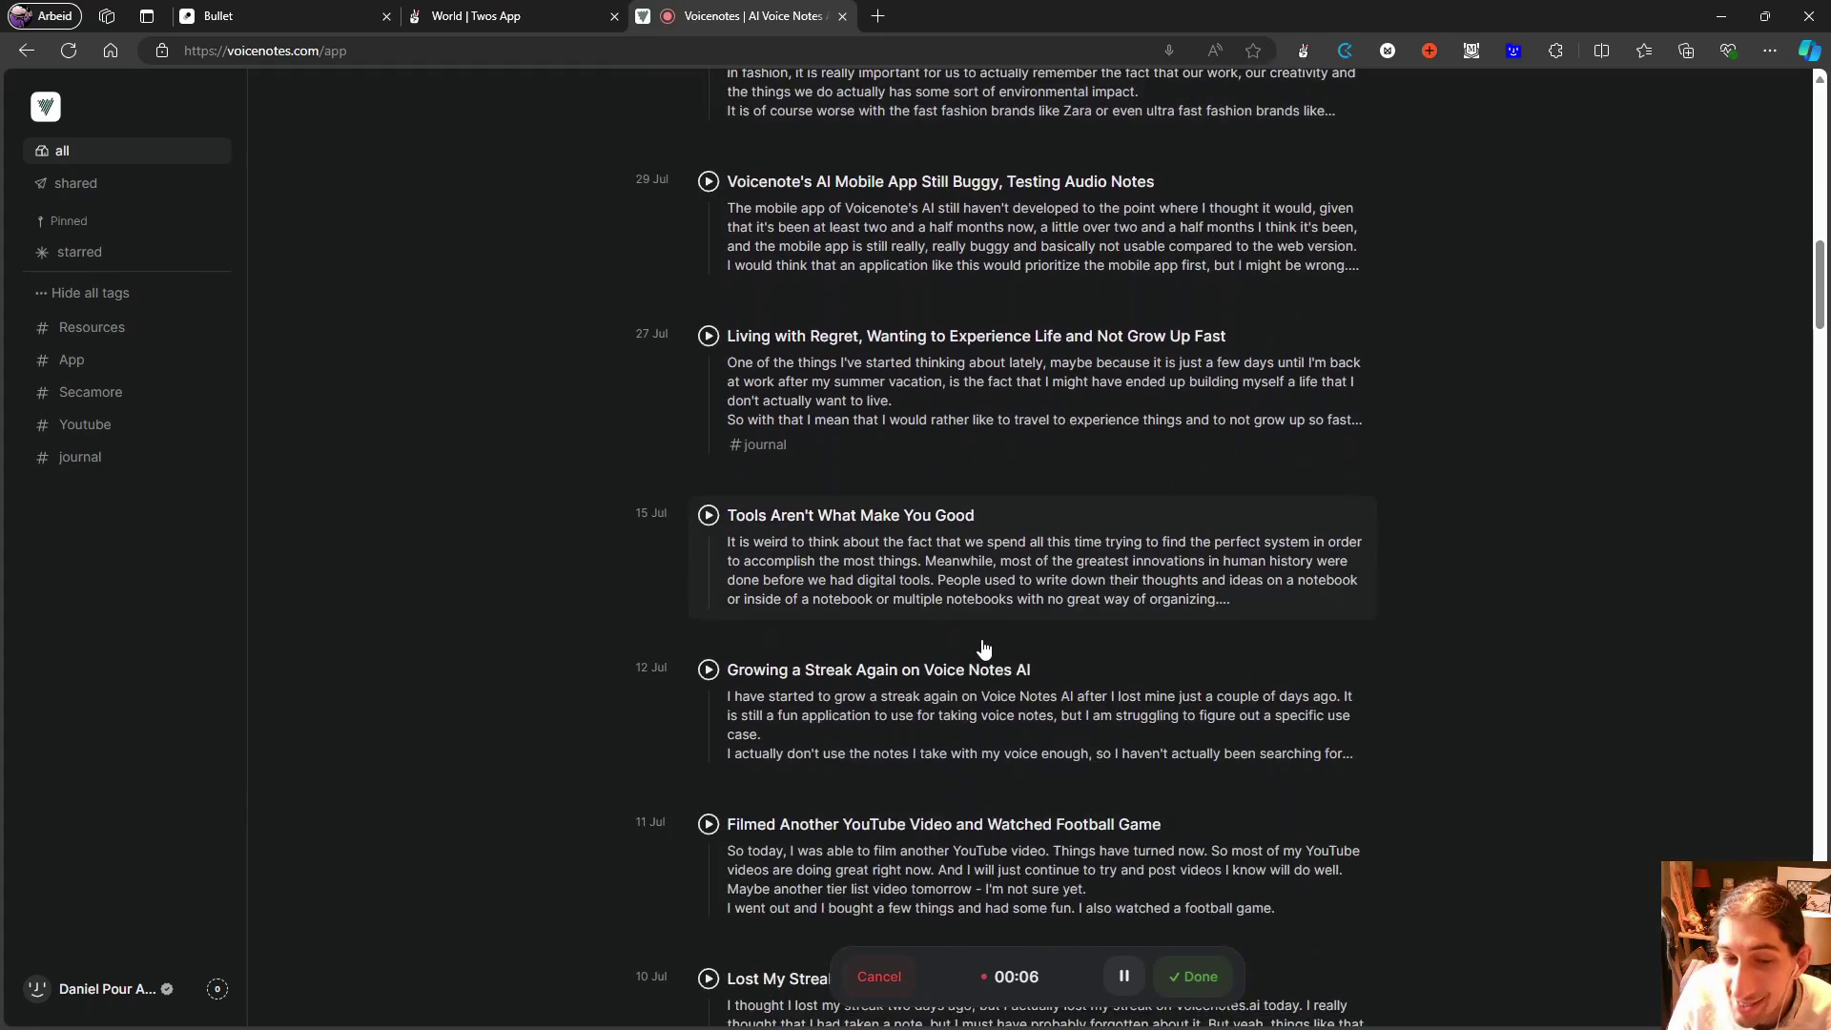
scroll(985, 649, "down", 10)
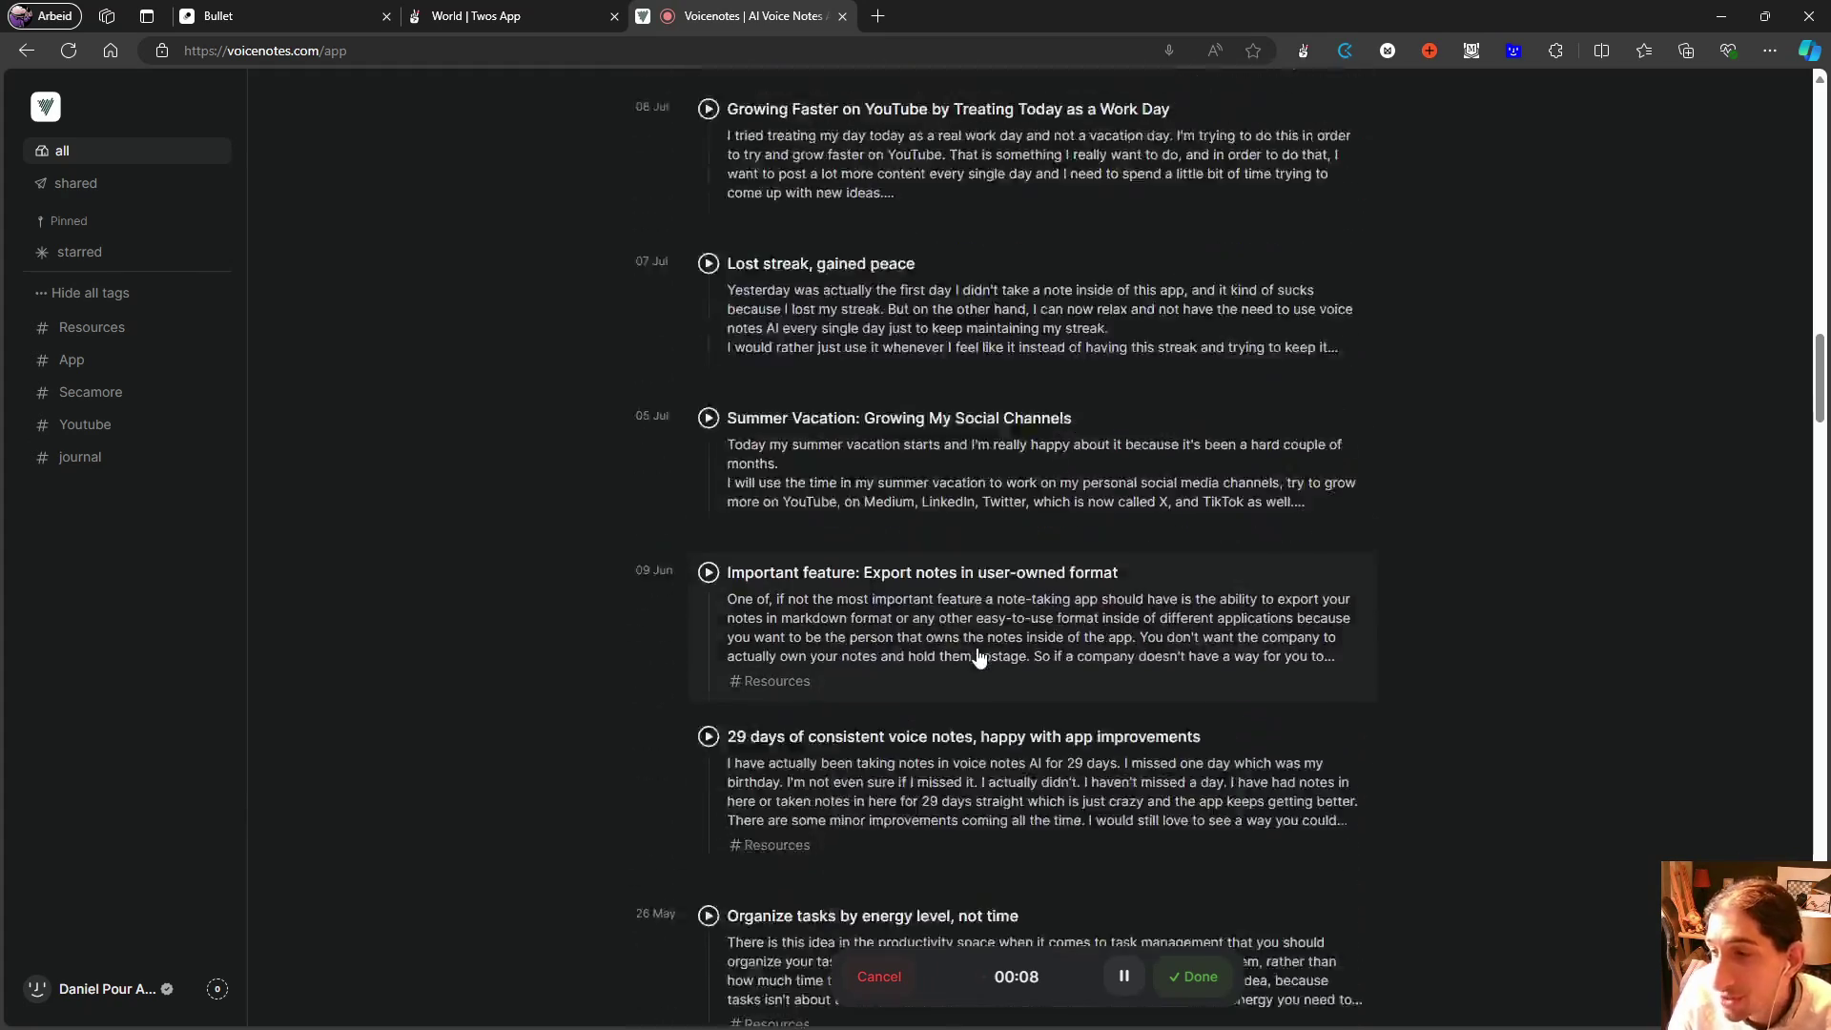
scroll(977, 680, "down", 5)
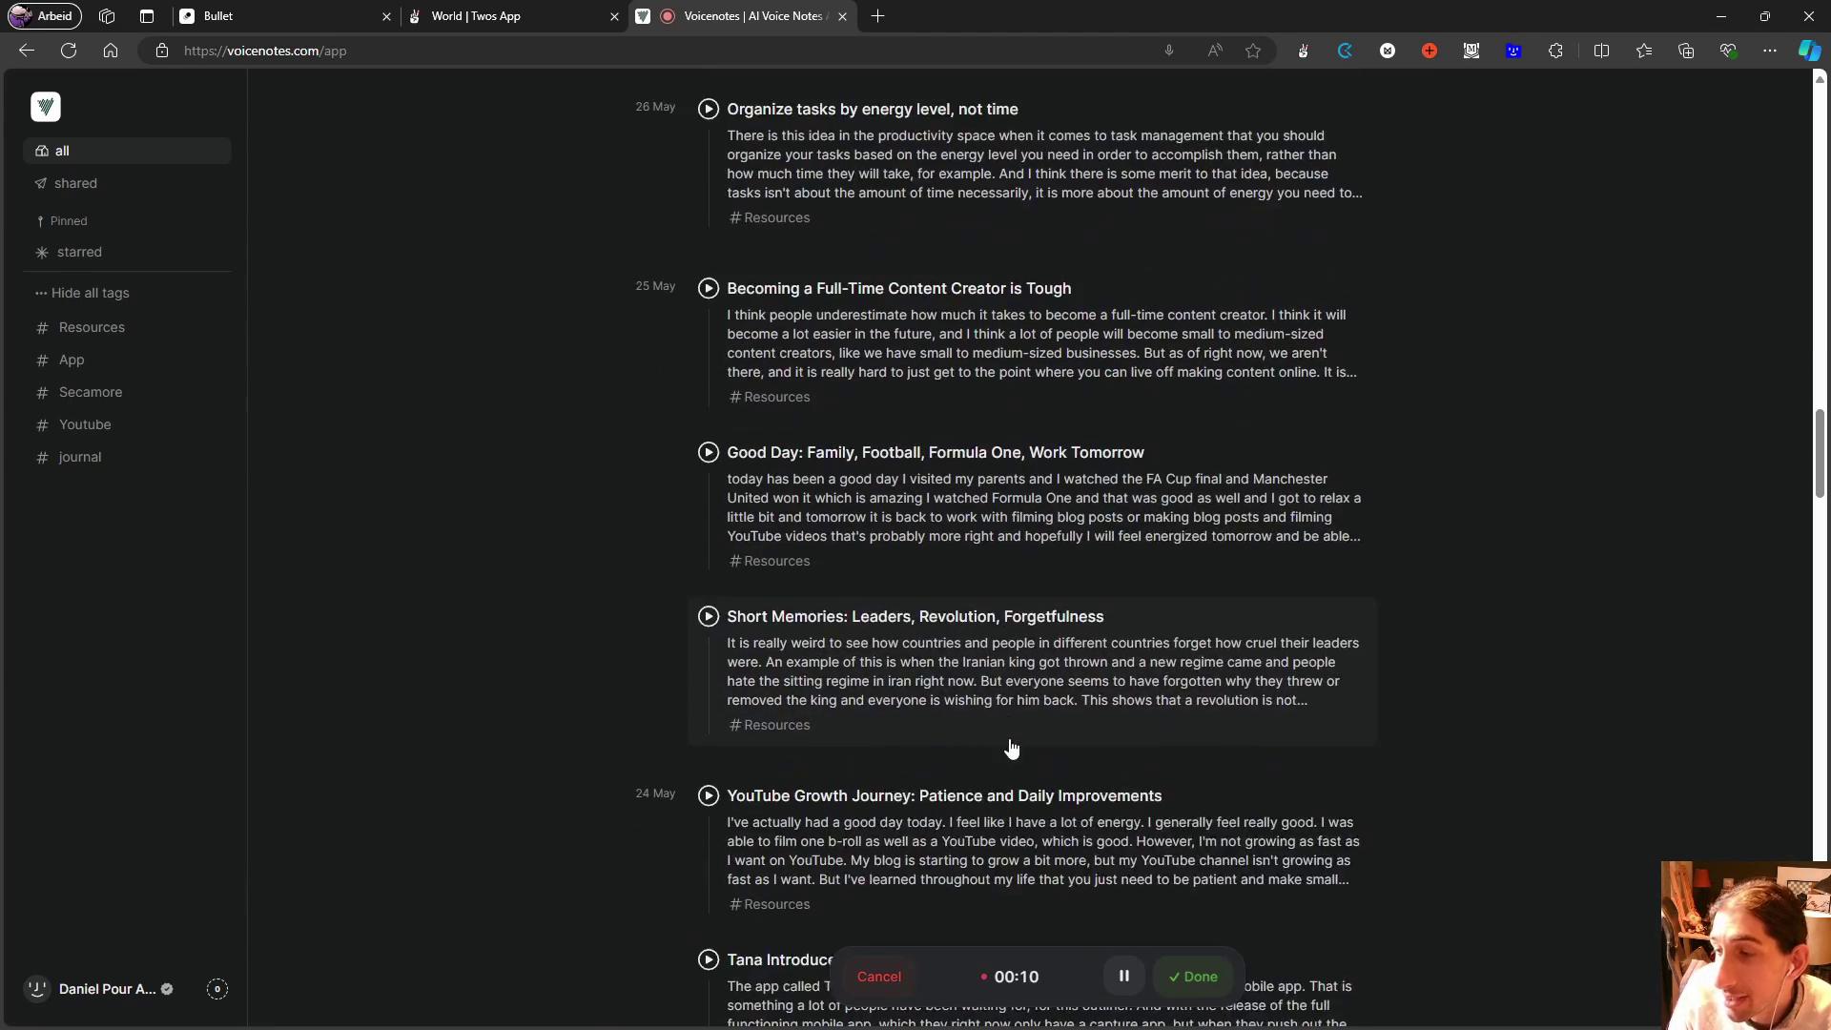
scroll(989, 844, "down", 1)
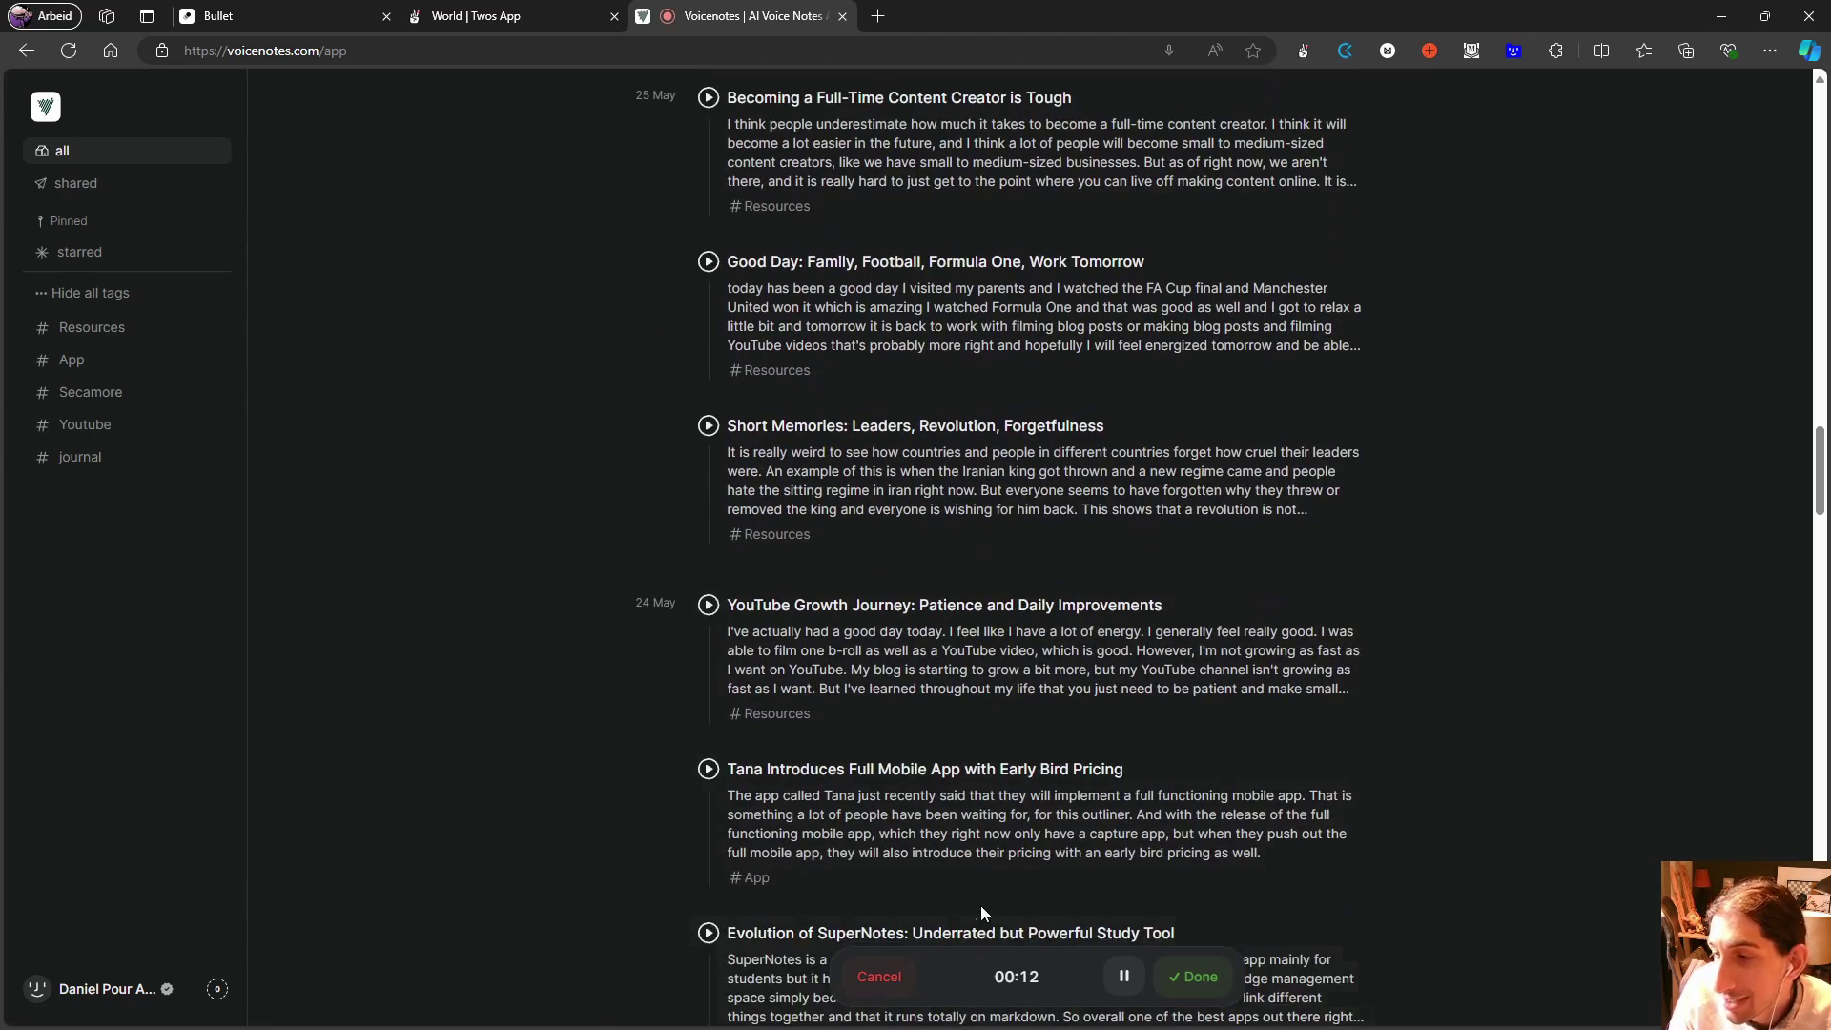
scroll(980, 906, "down", 3)
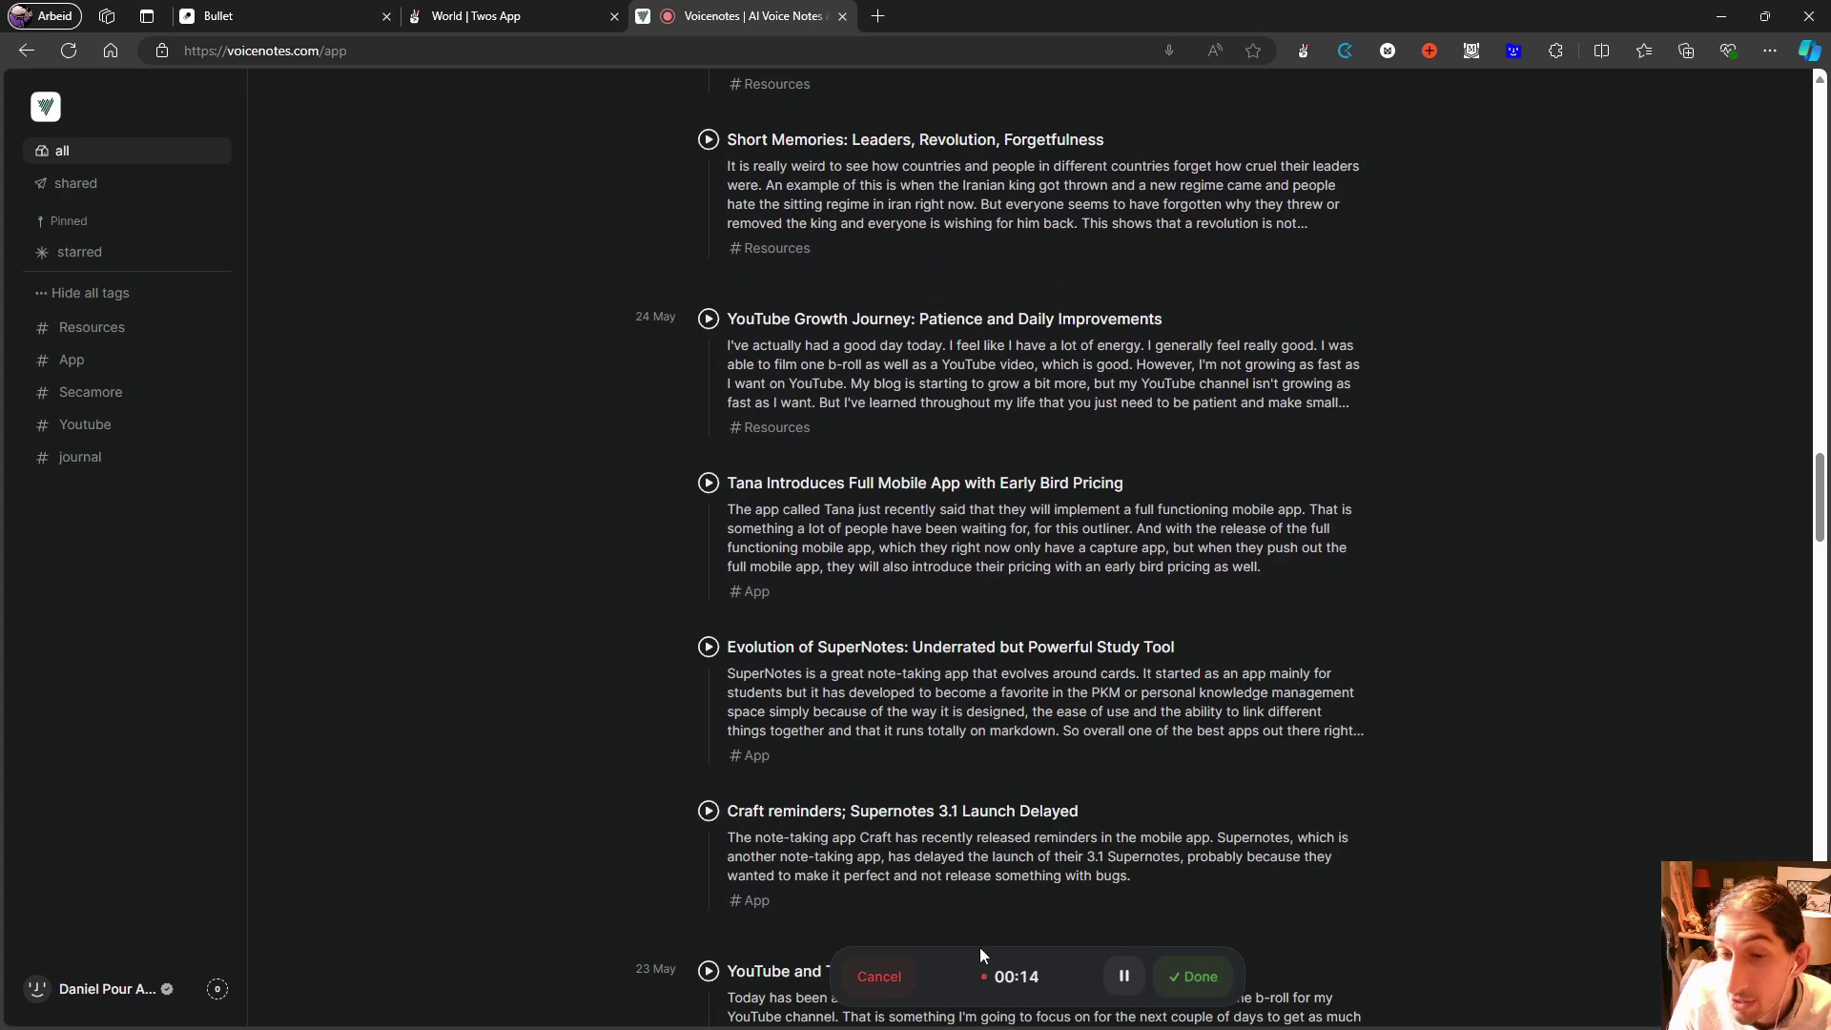
scroll(970, 945, "down", 2)
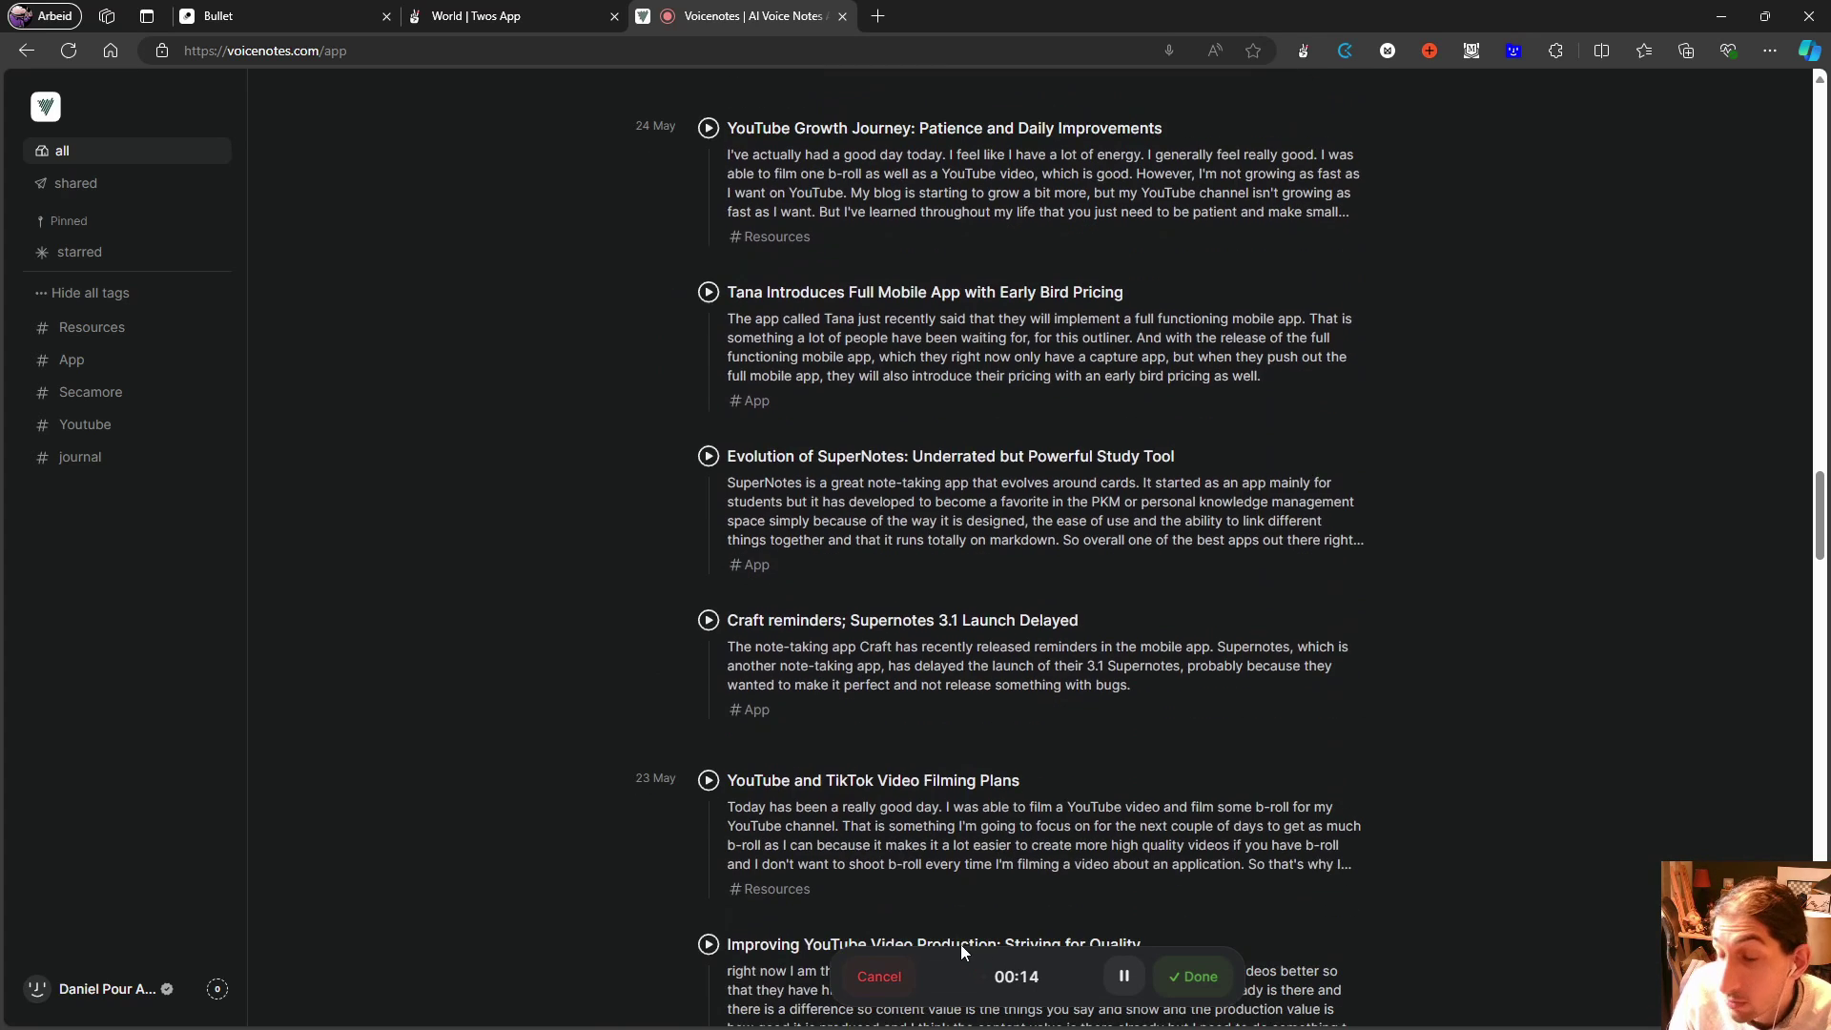
left_click(881, 982)
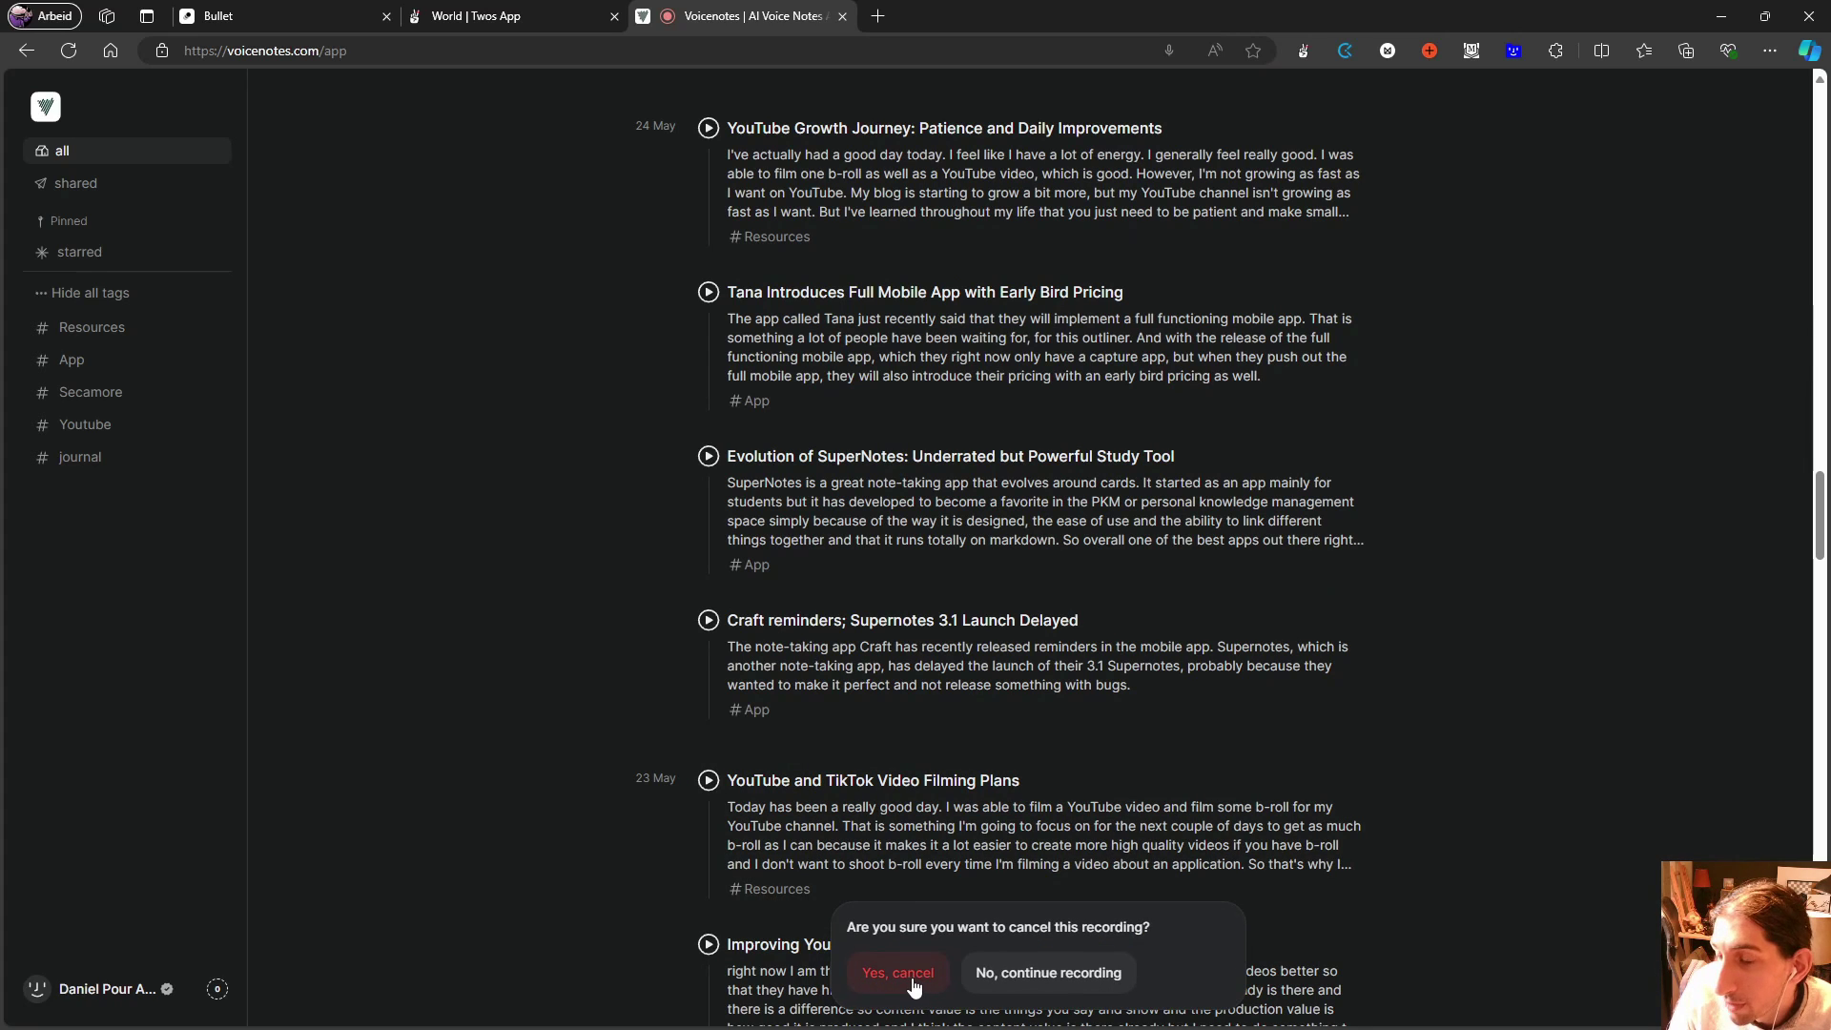
left_click(906, 976)
scroll(668, 844, "up", 3)
scroll(631, 829, "up", 1)
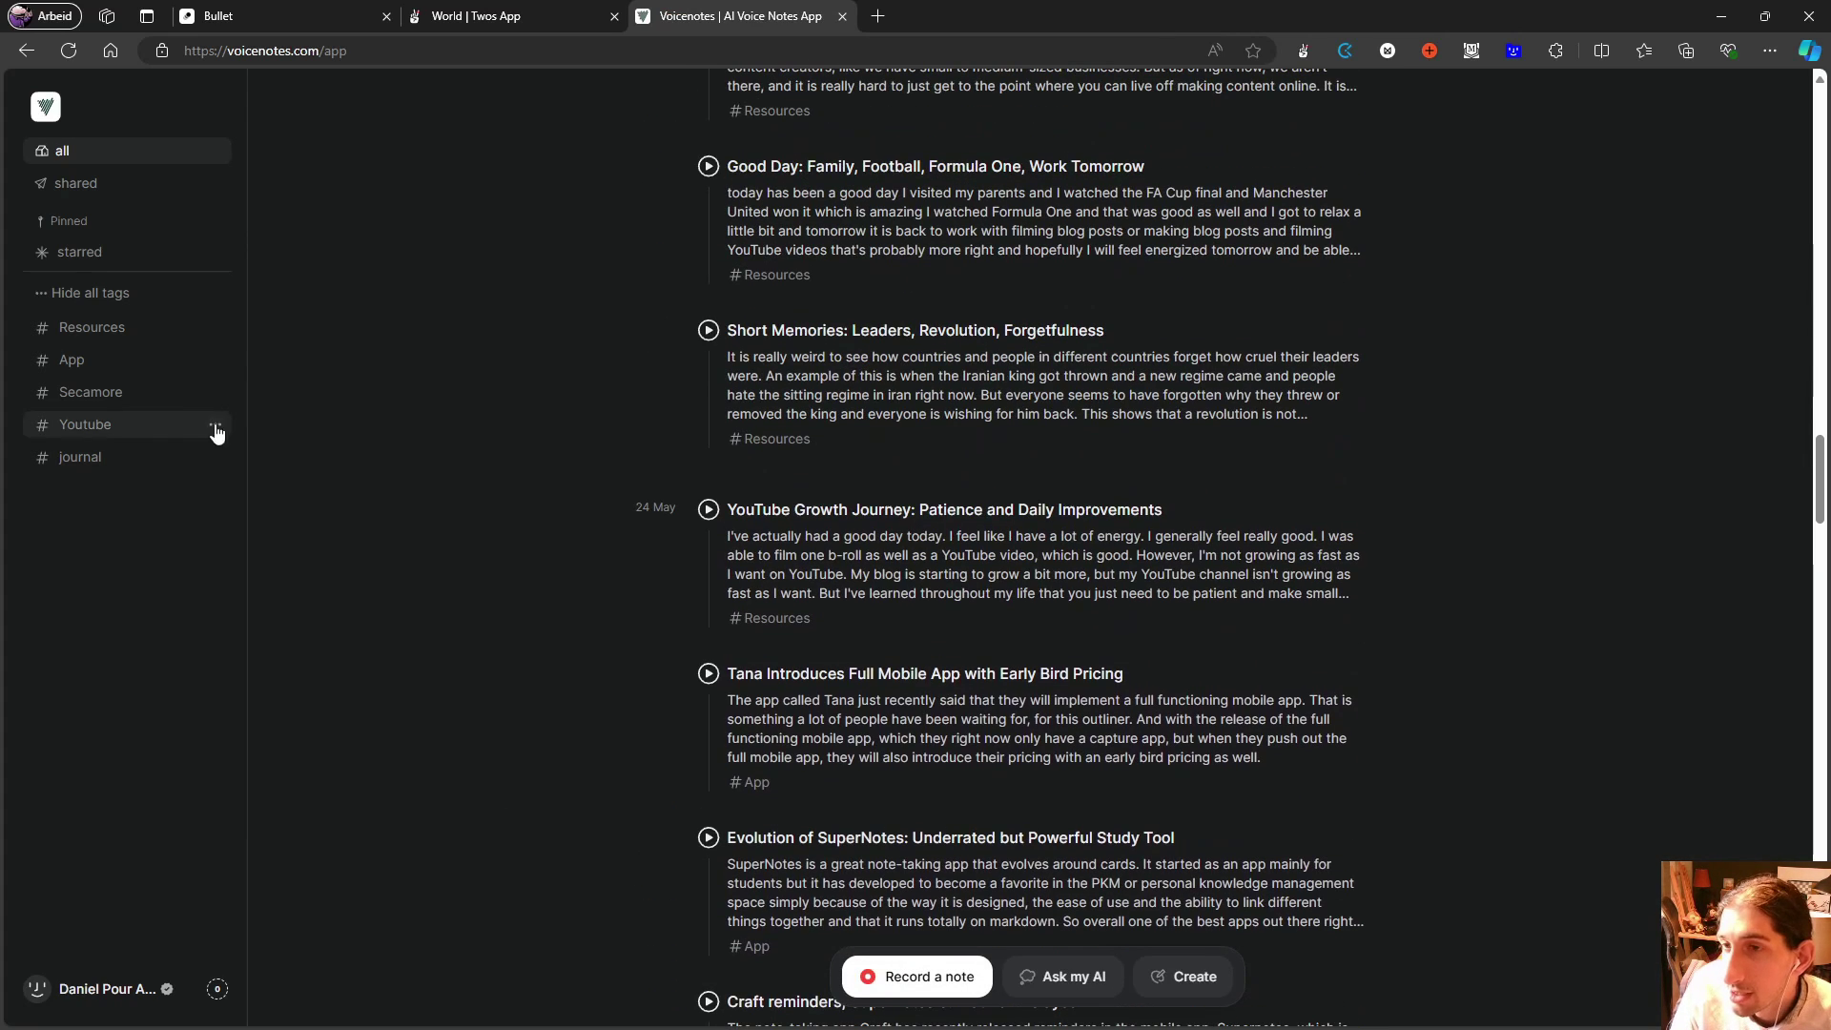
- Filter notes by the Resources tag, then App, and open the Ask my AI panel
left_click(143, 335)
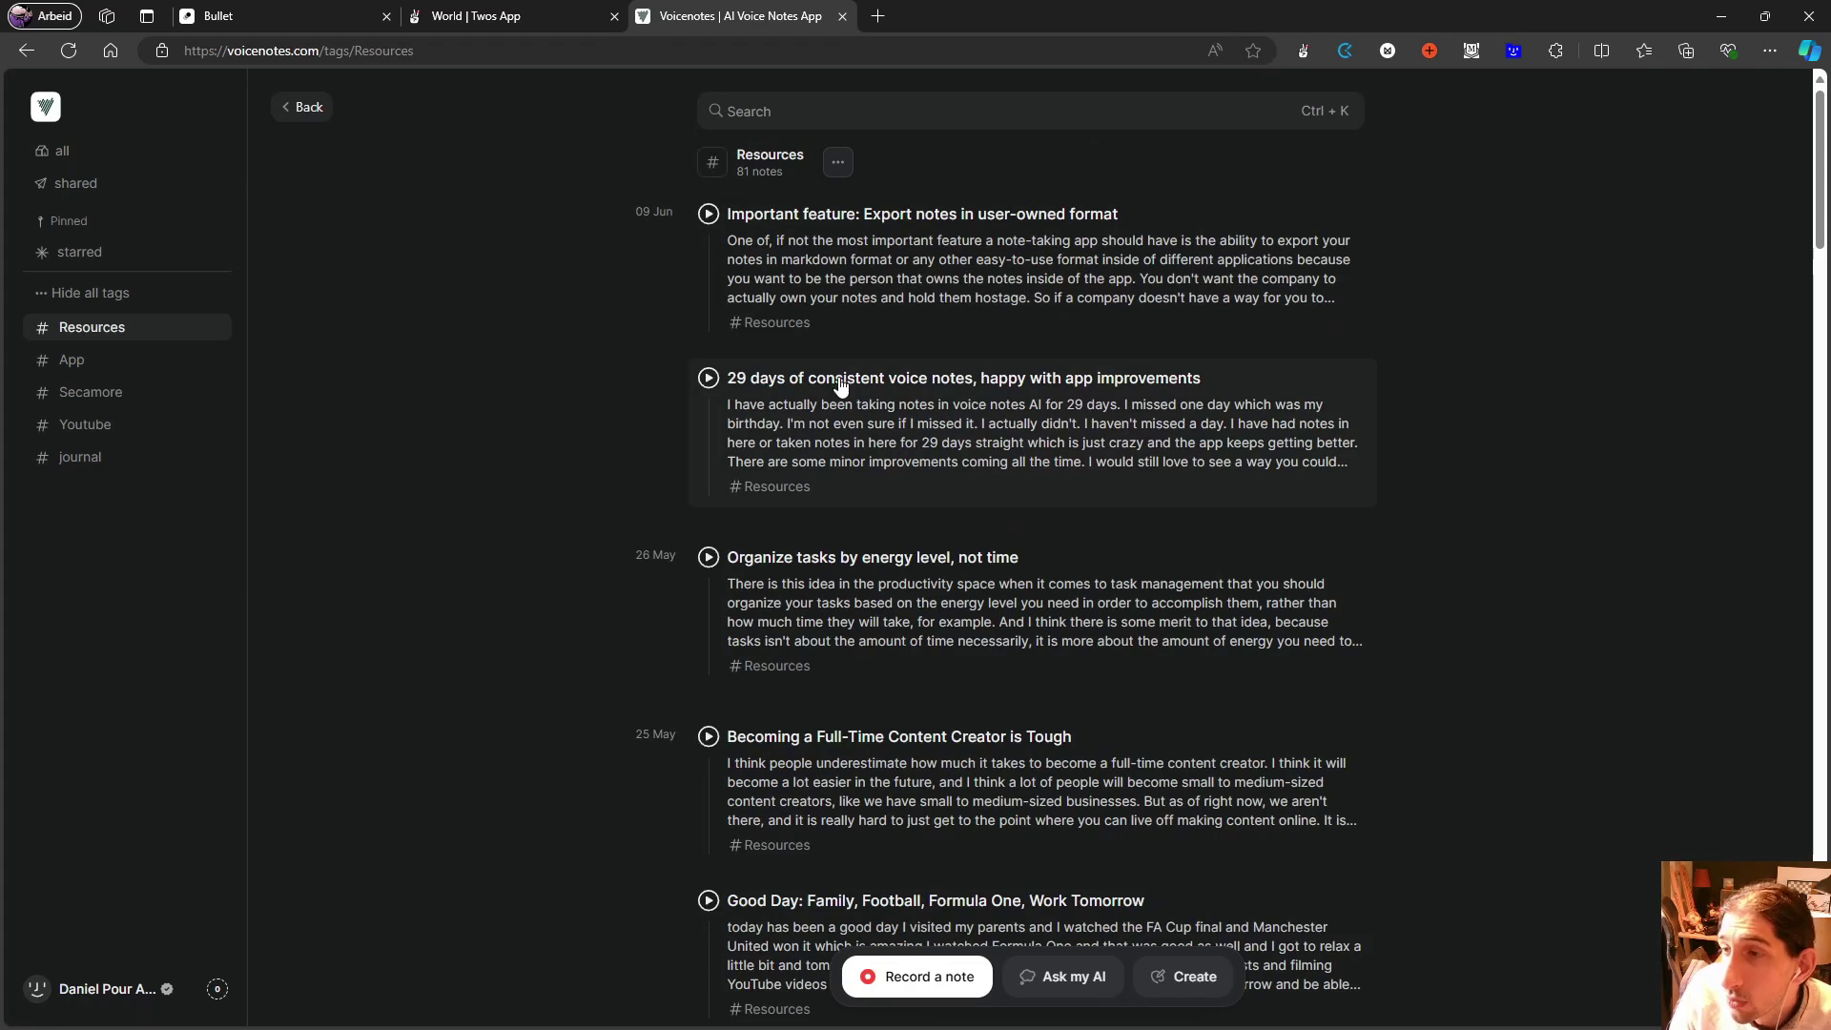
scroll(805, 462, "down", 3)
left_click(151, 366)
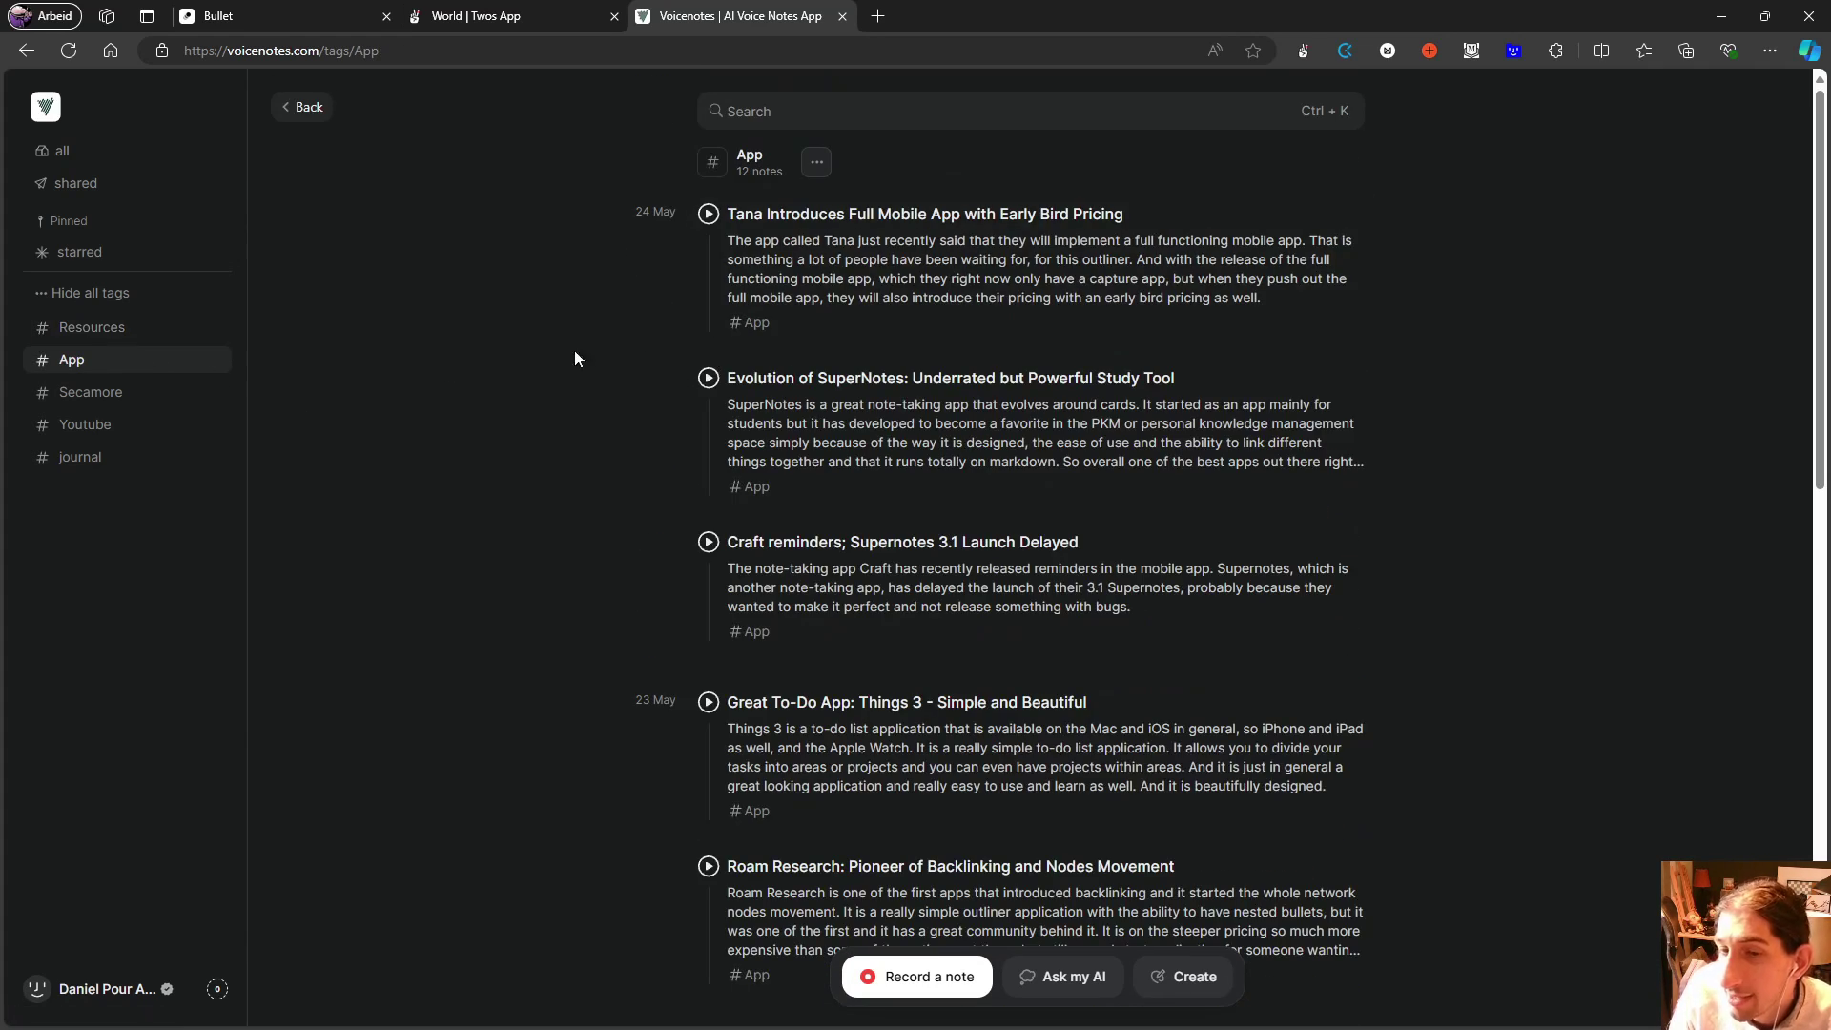
scroll(658, 298, "down", 2)
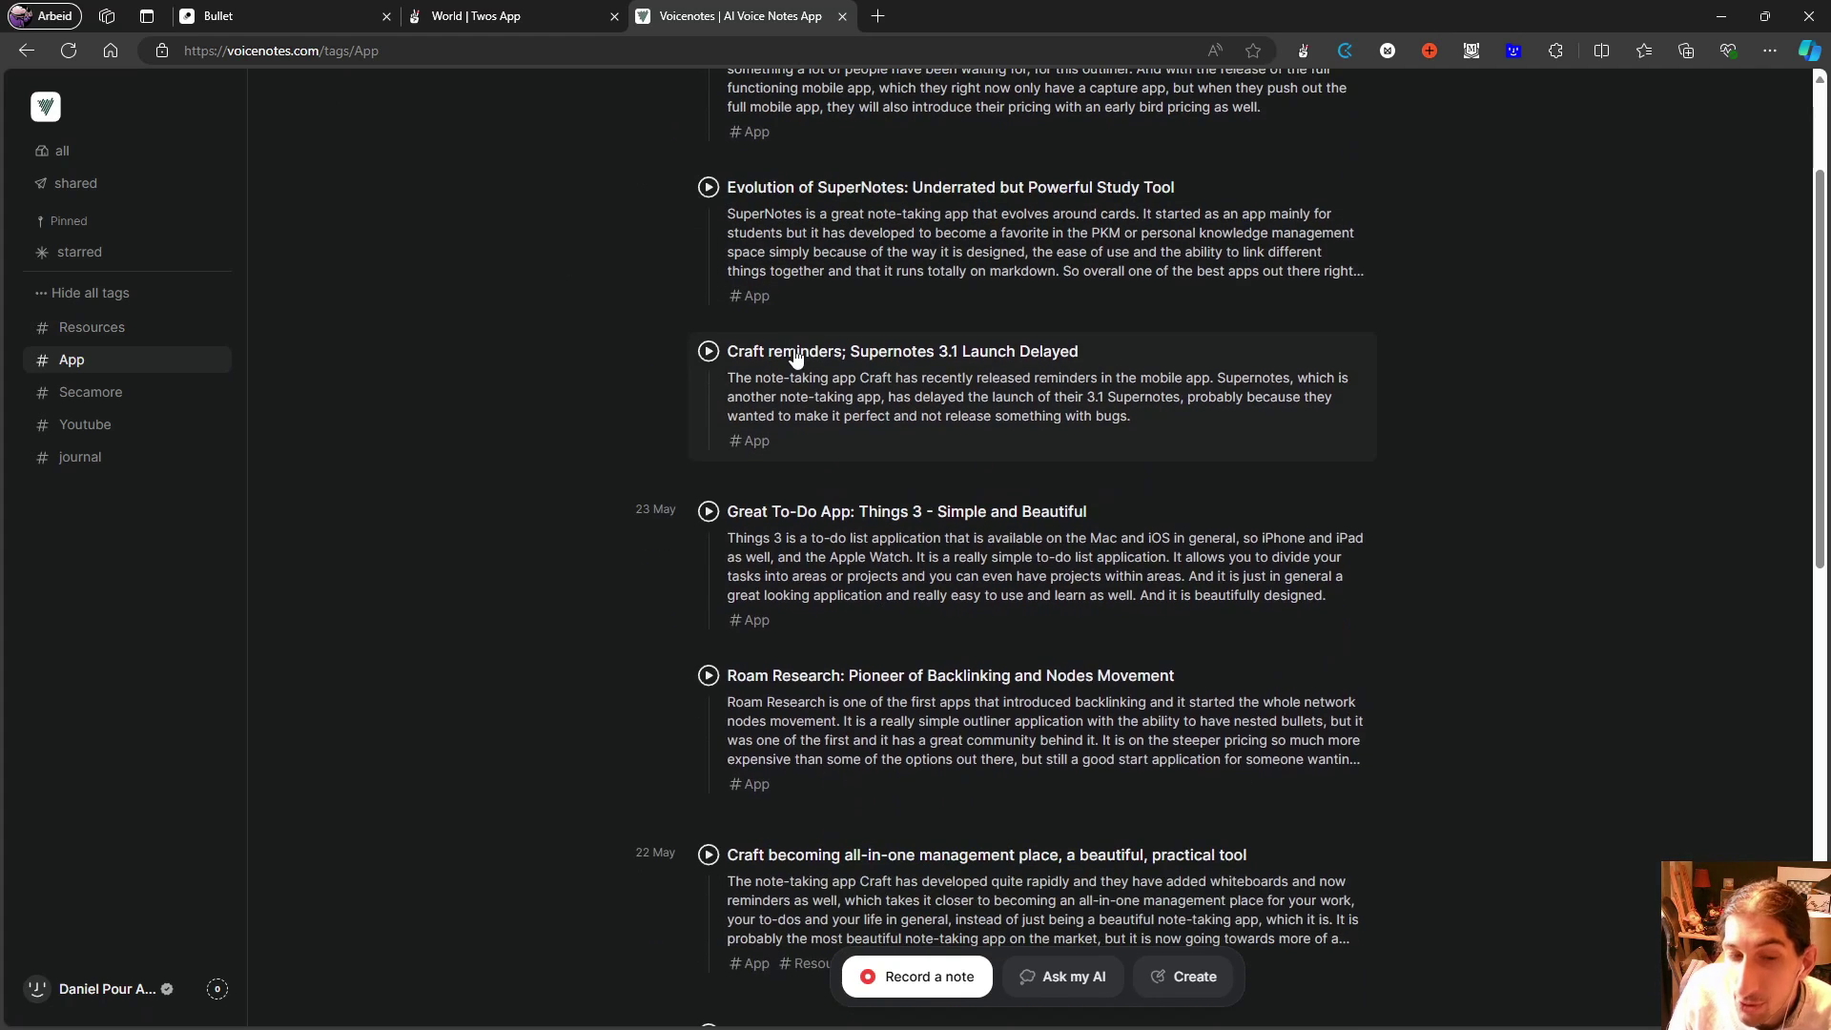
scroll(796, 325, "down", 7)
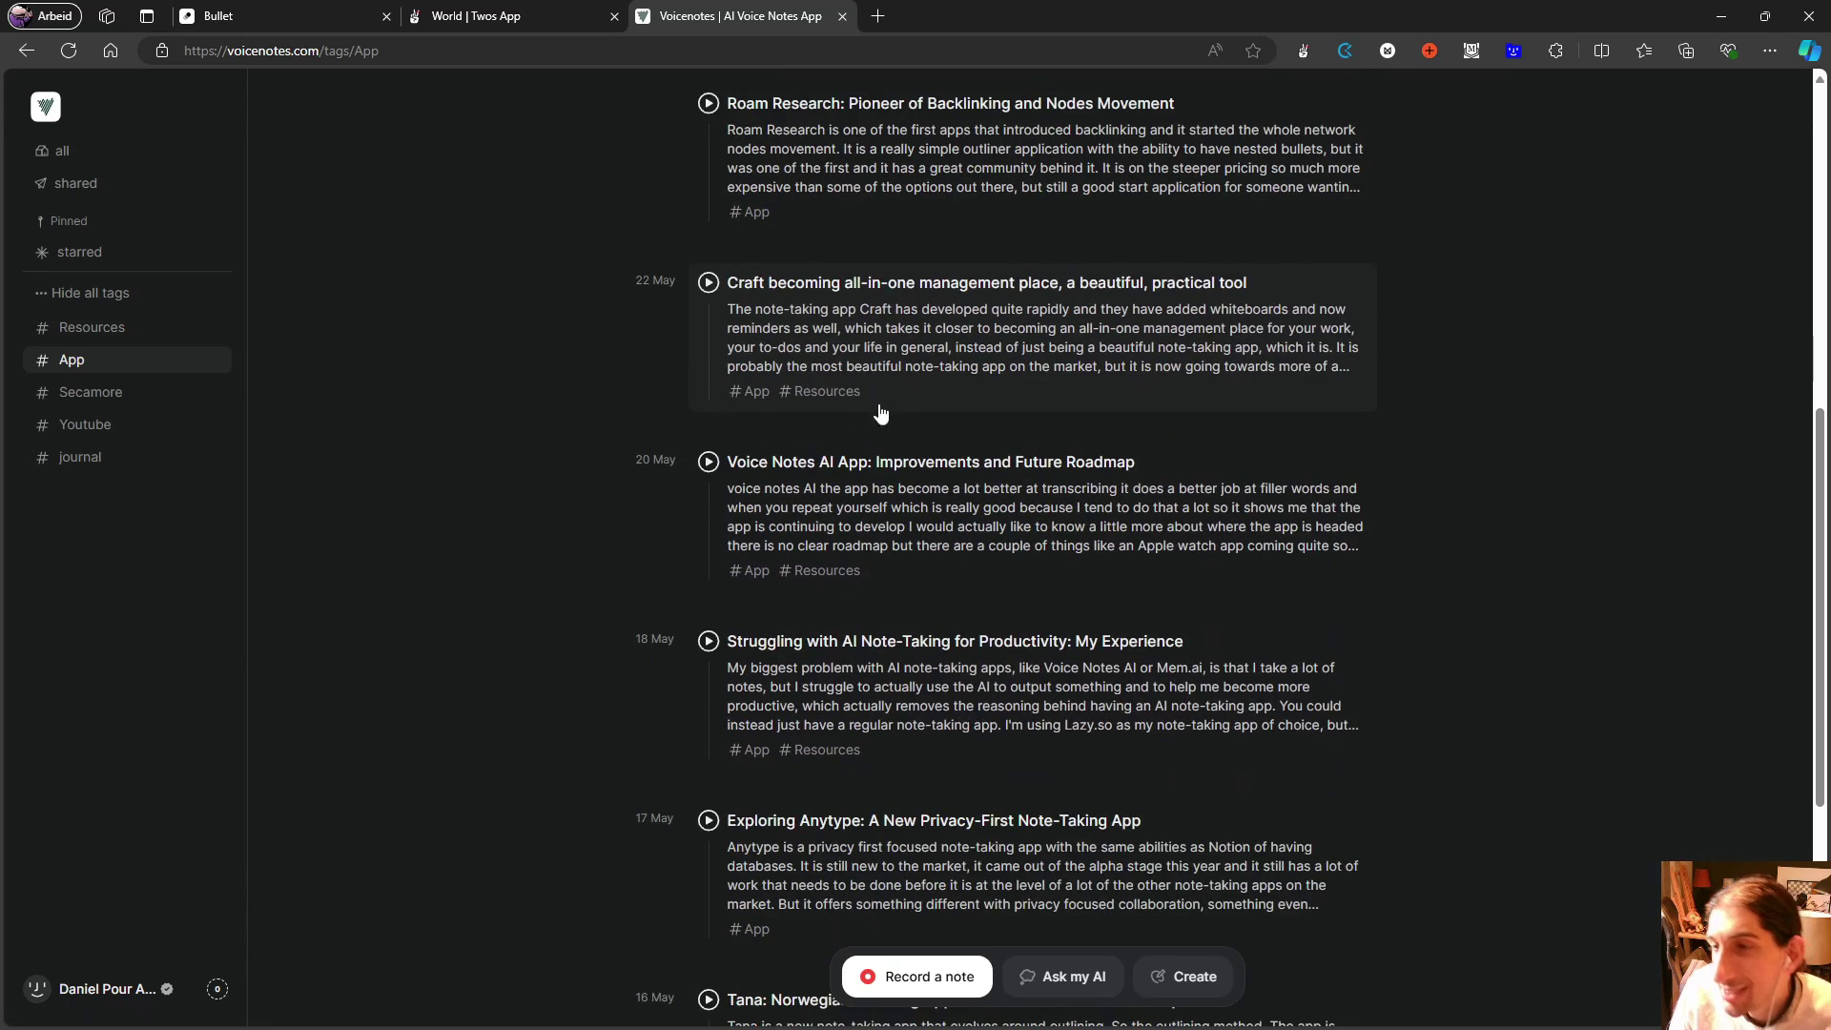
scroll(903, 440, "down", 2)
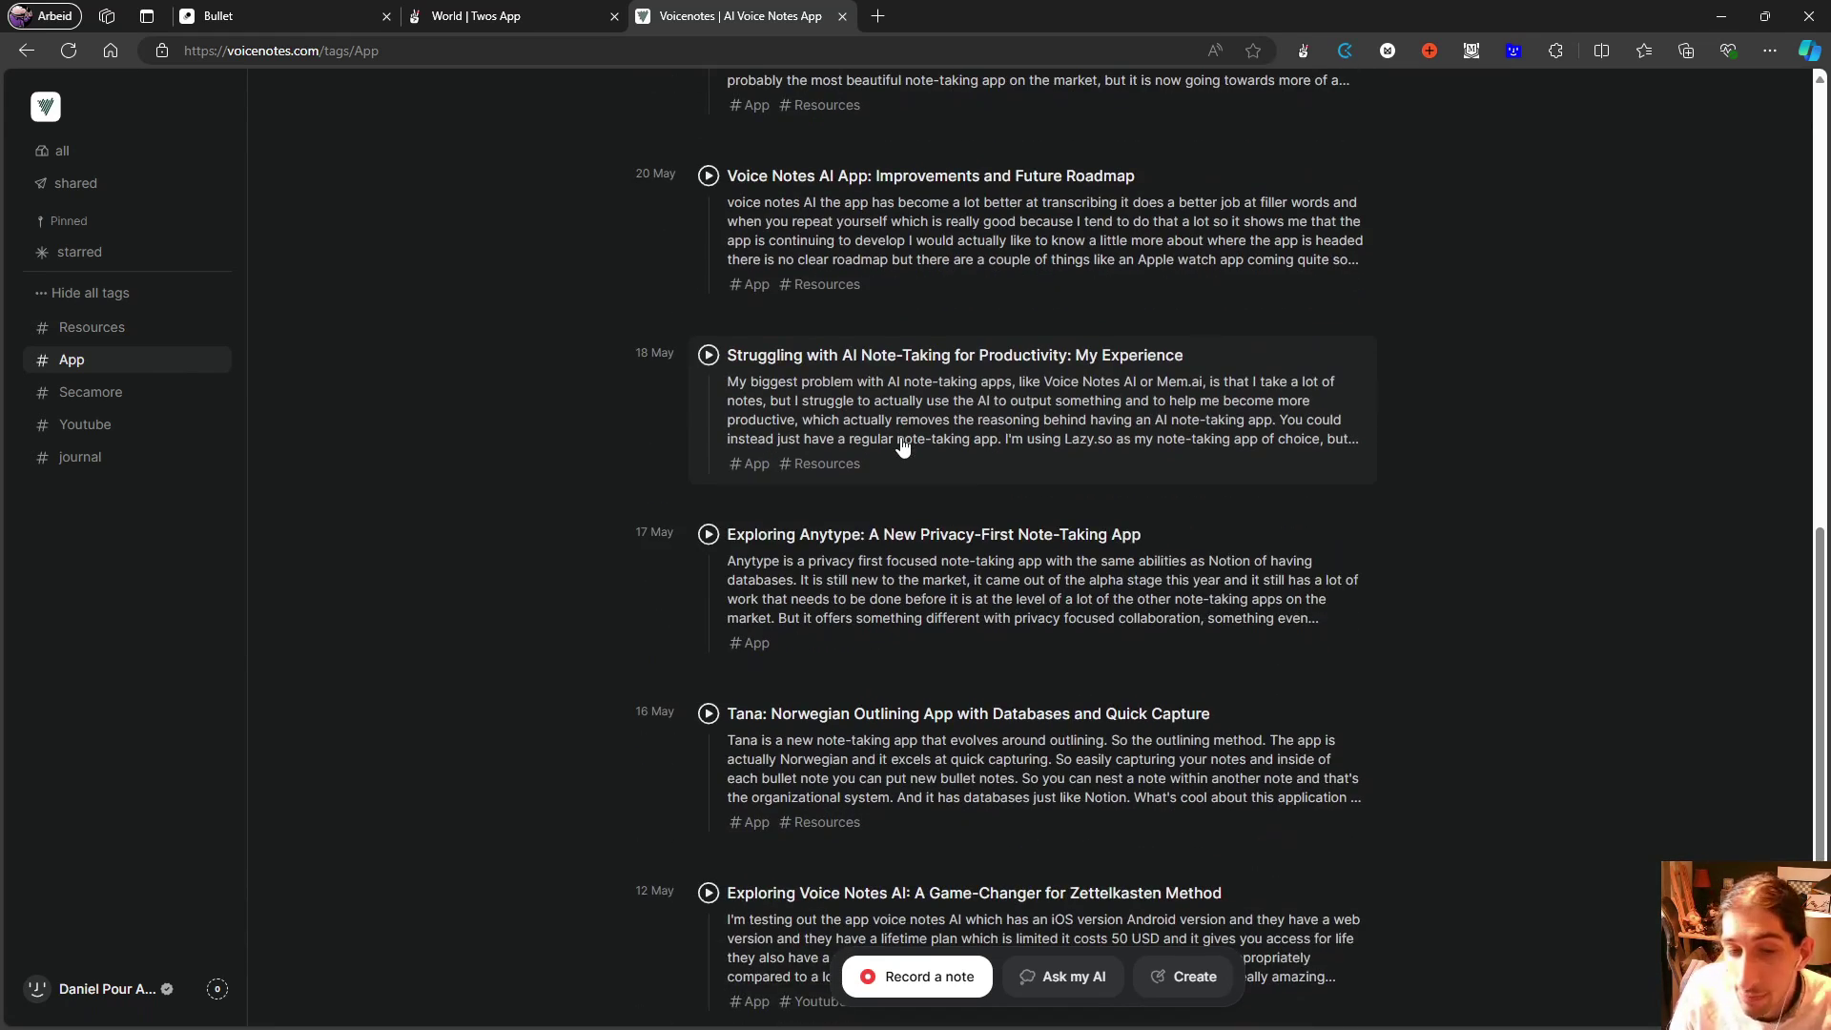
scroll(903, 445, "down", 4)
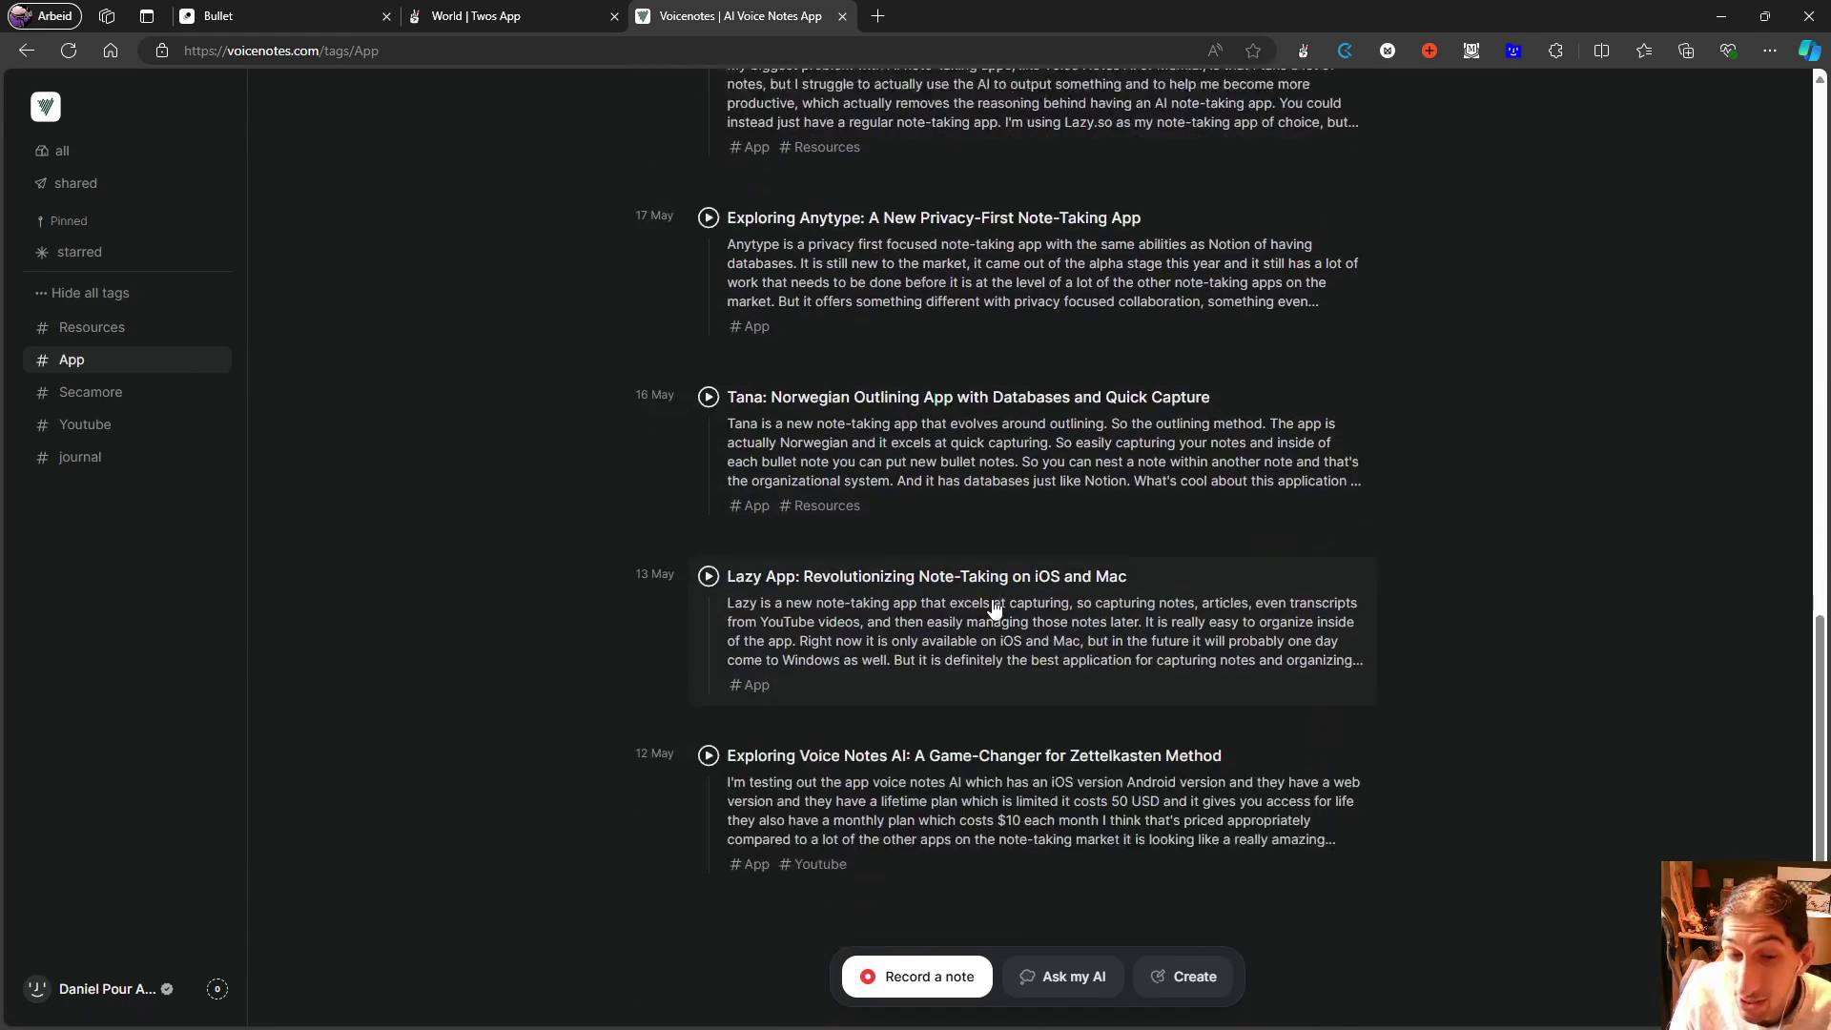
left_click(1066, 976)
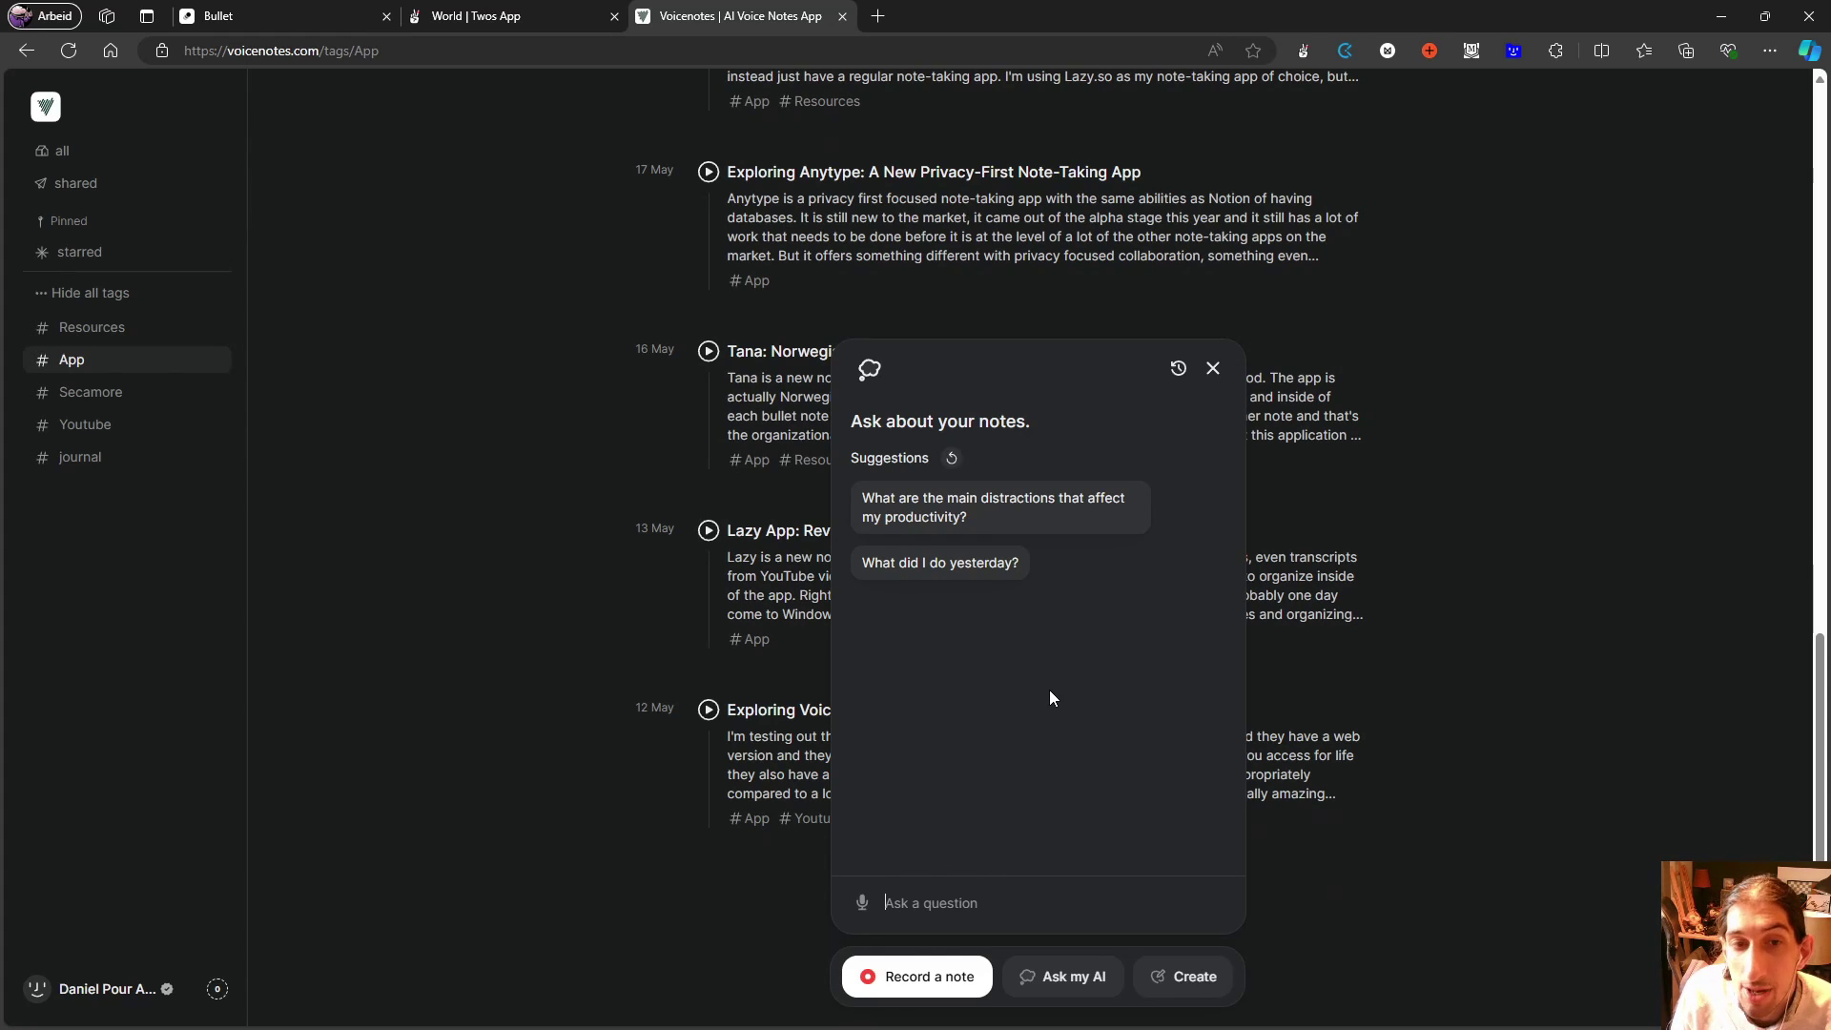
- Ask Voicenotes AI about the main productivity distractions, read its sourced answer, then close the chat
left_click(1045, 511)
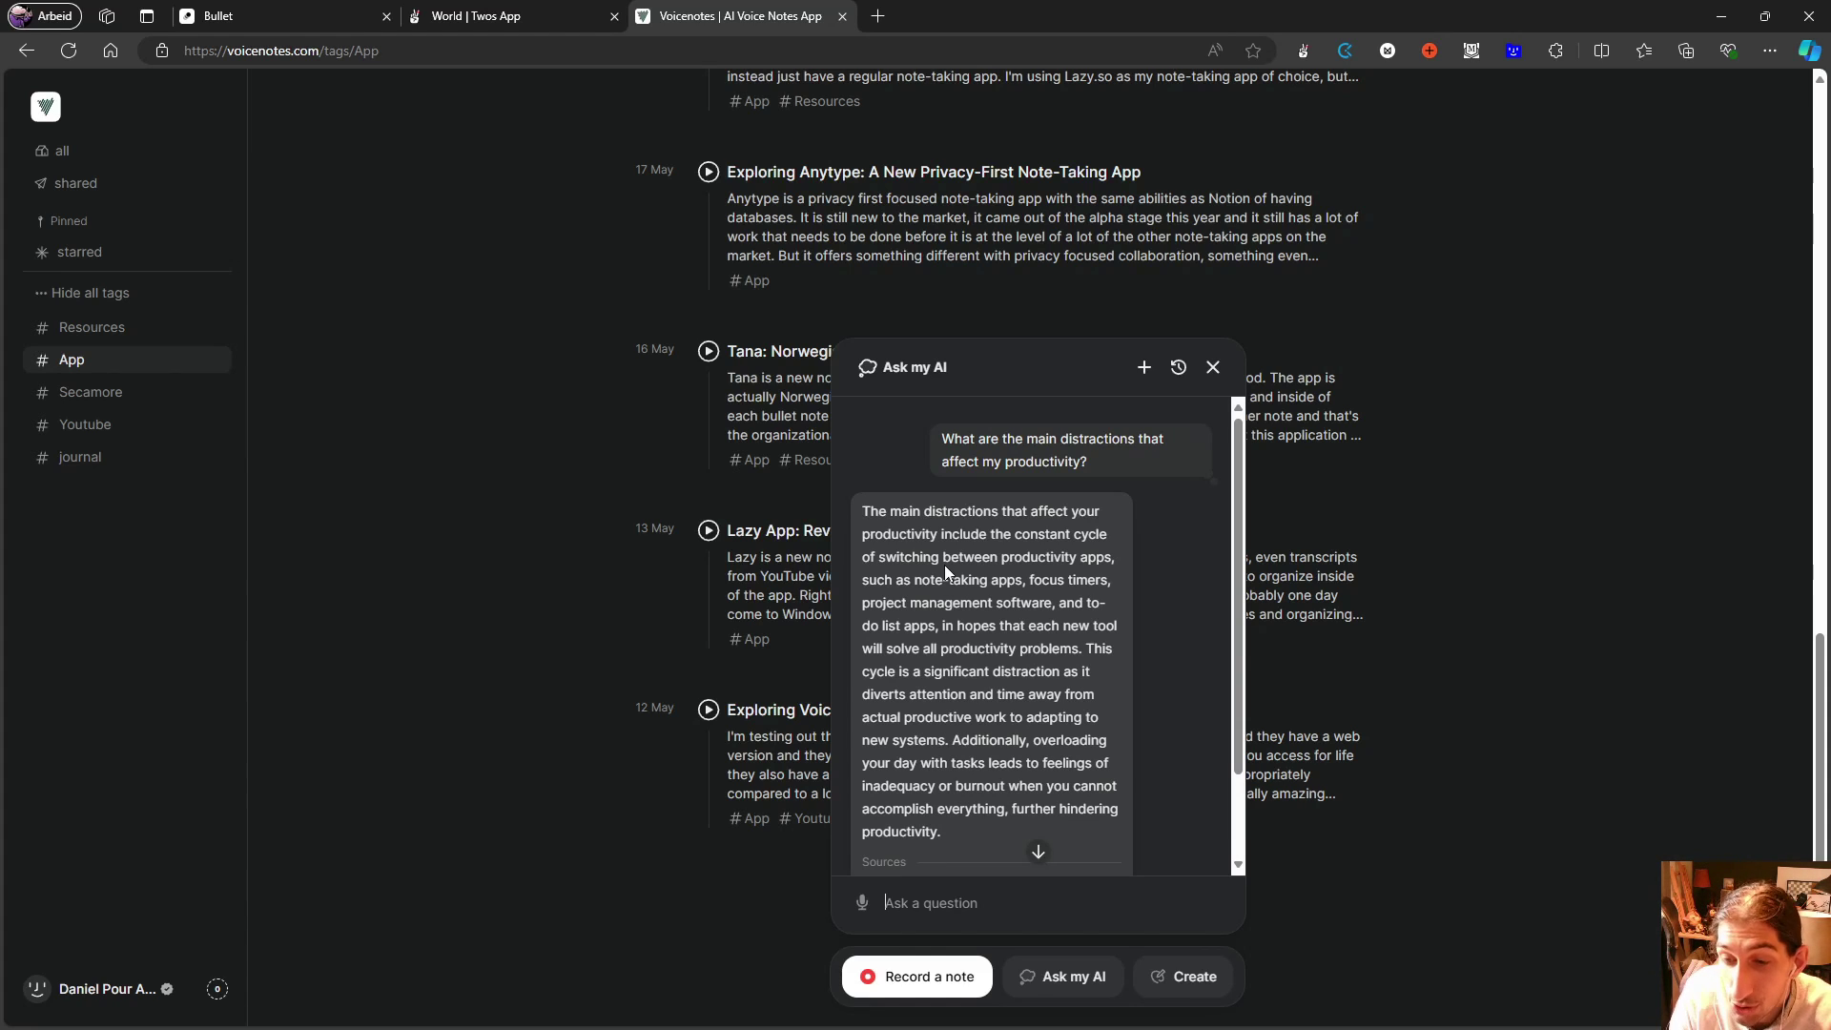
scroll(953, 610, "down", 2)
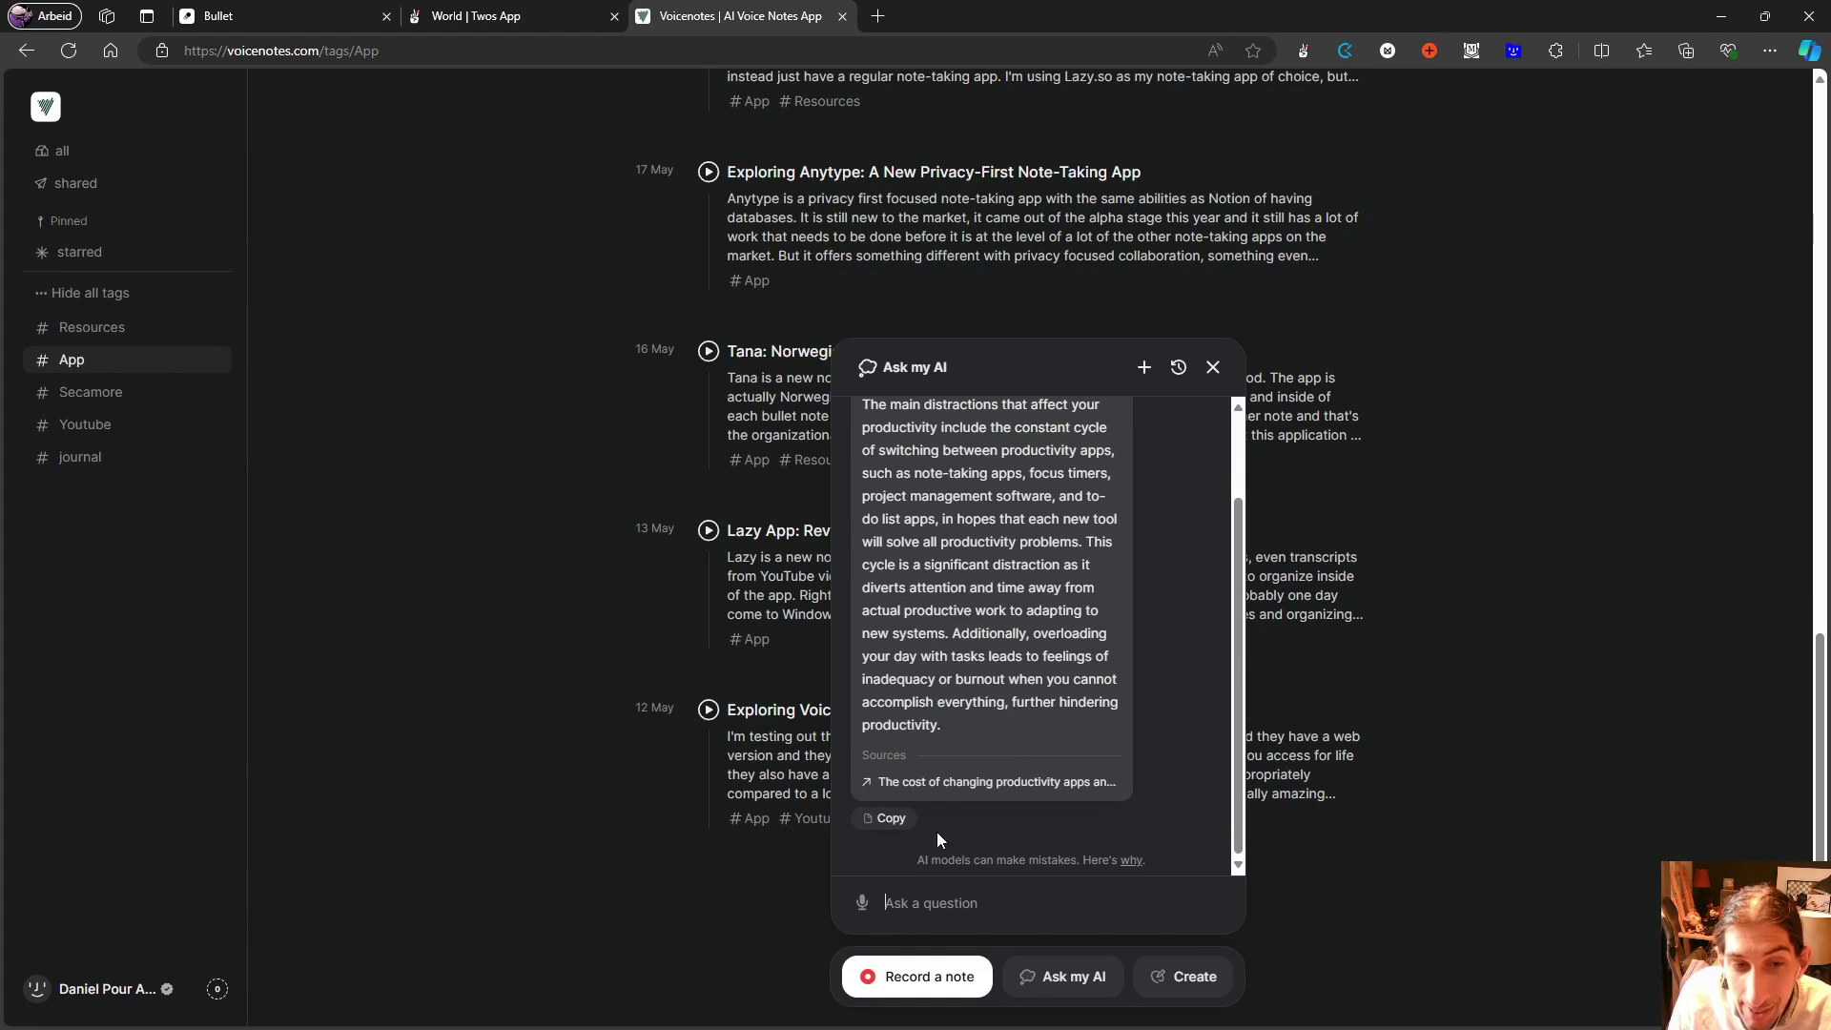
mouse_move(942, 788)
scroll(1048, 678, "down", 2)
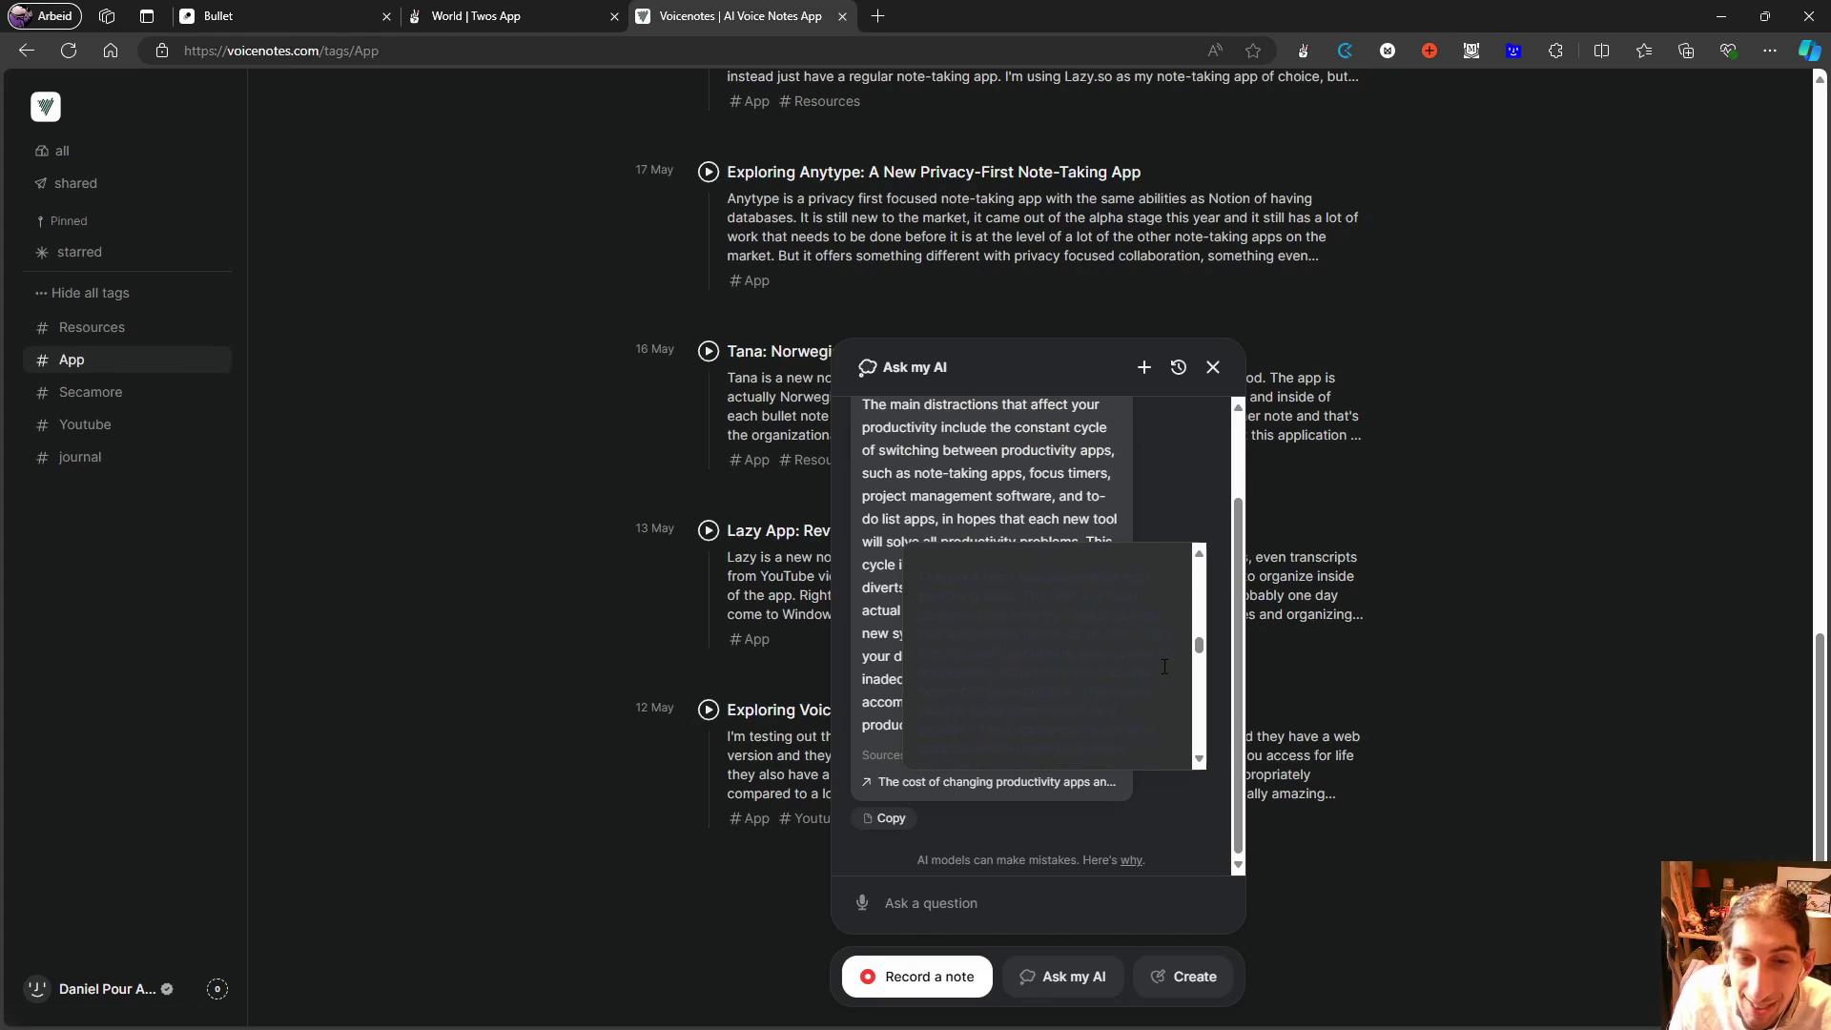
scroll(1164, 667, "down", 2)
scroll(1039, 667, "up", 1)
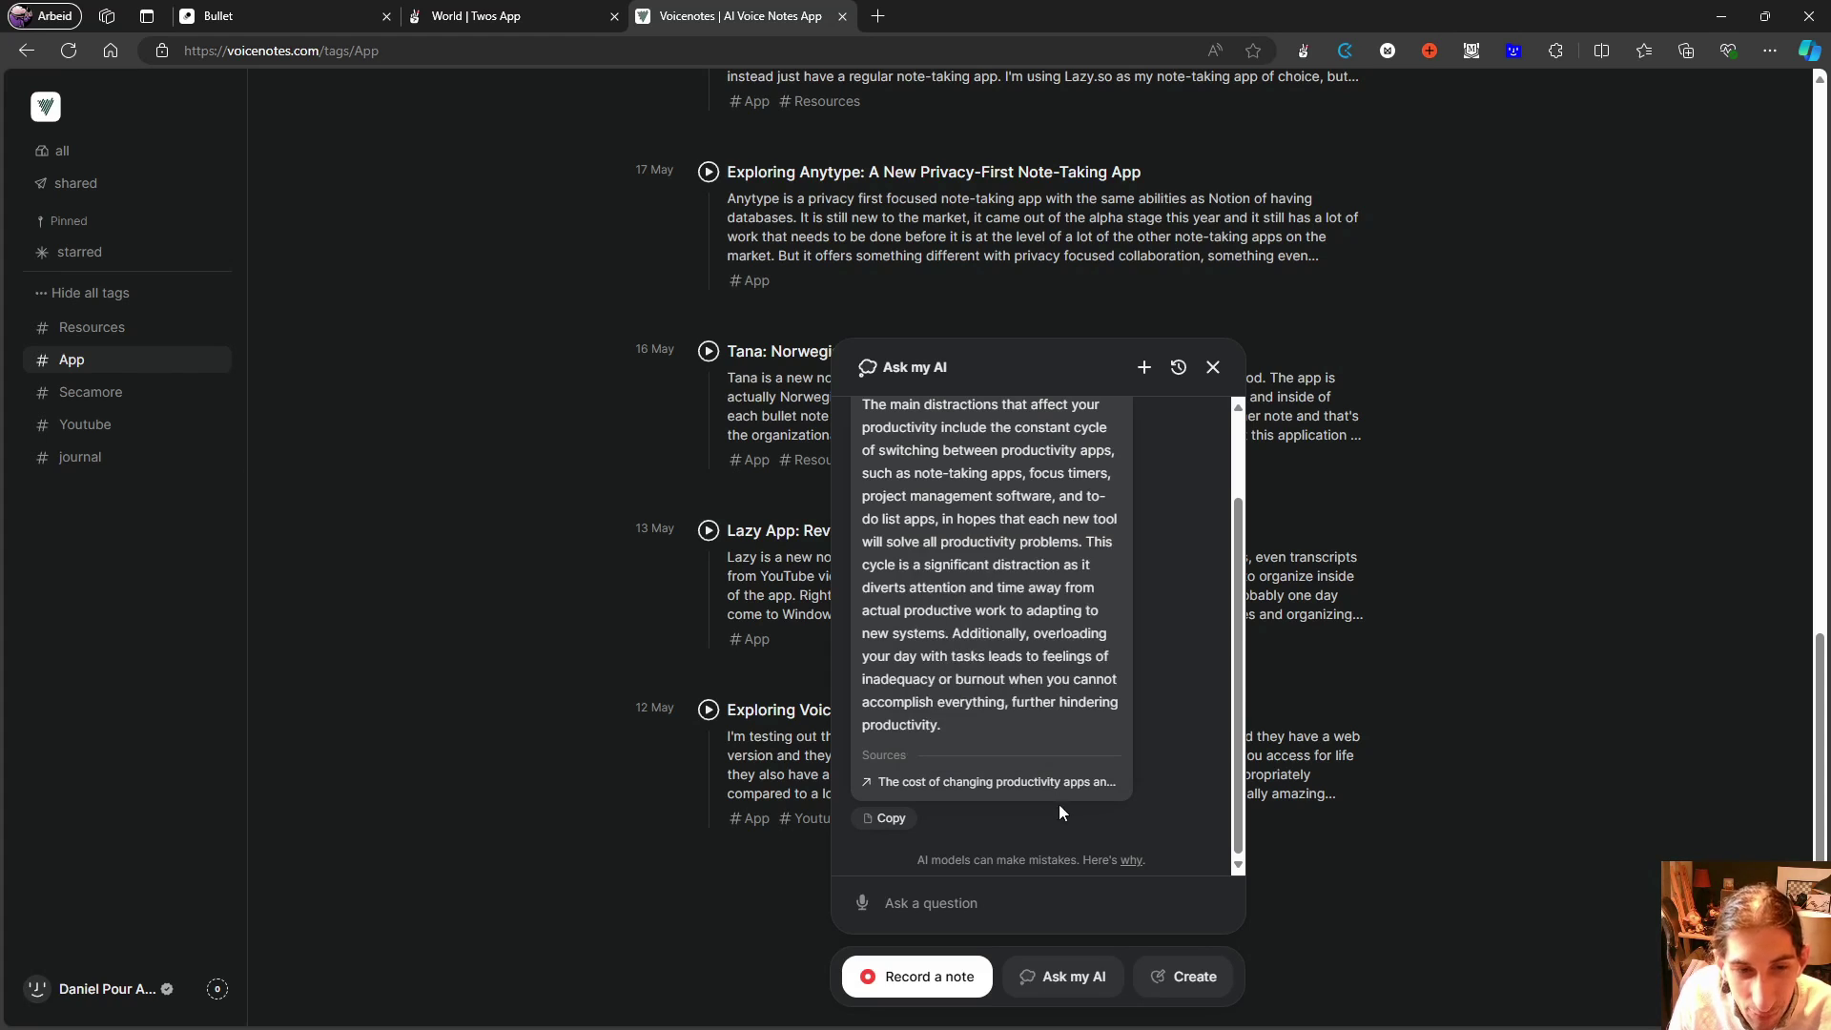
scroll(985, 785, "up", 2)
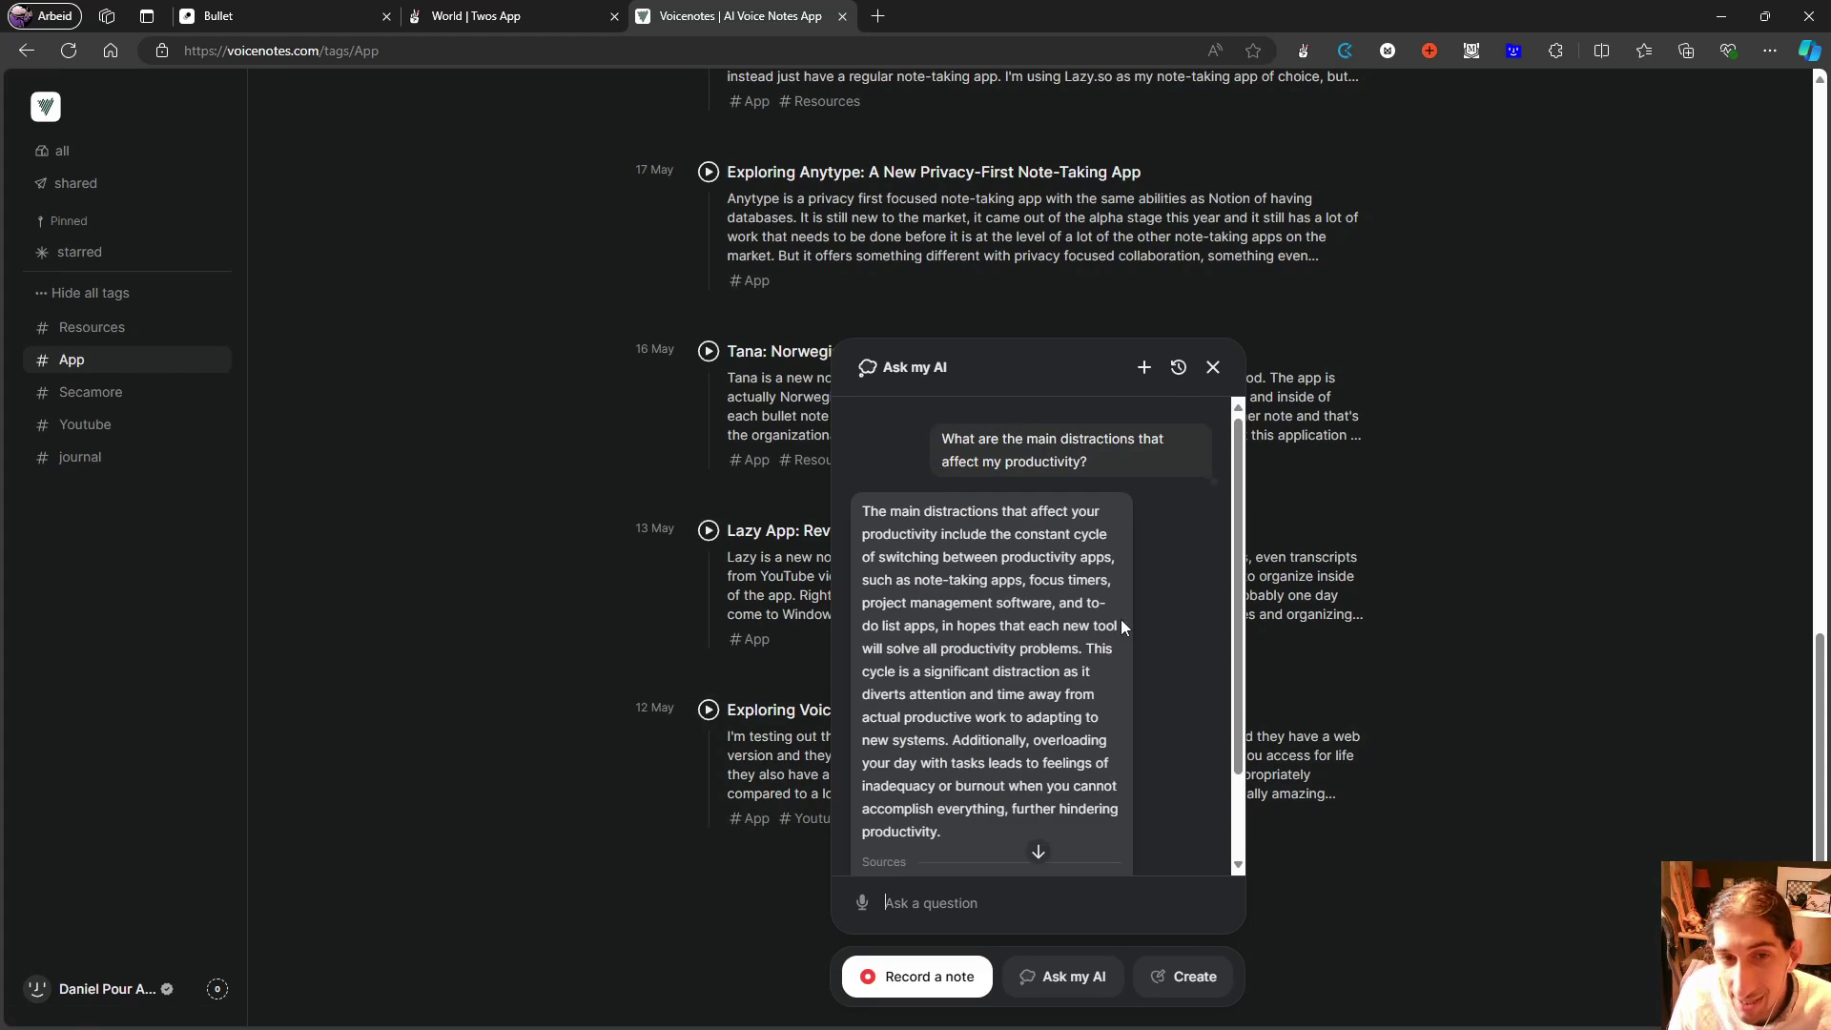
left_click(1211, 367)
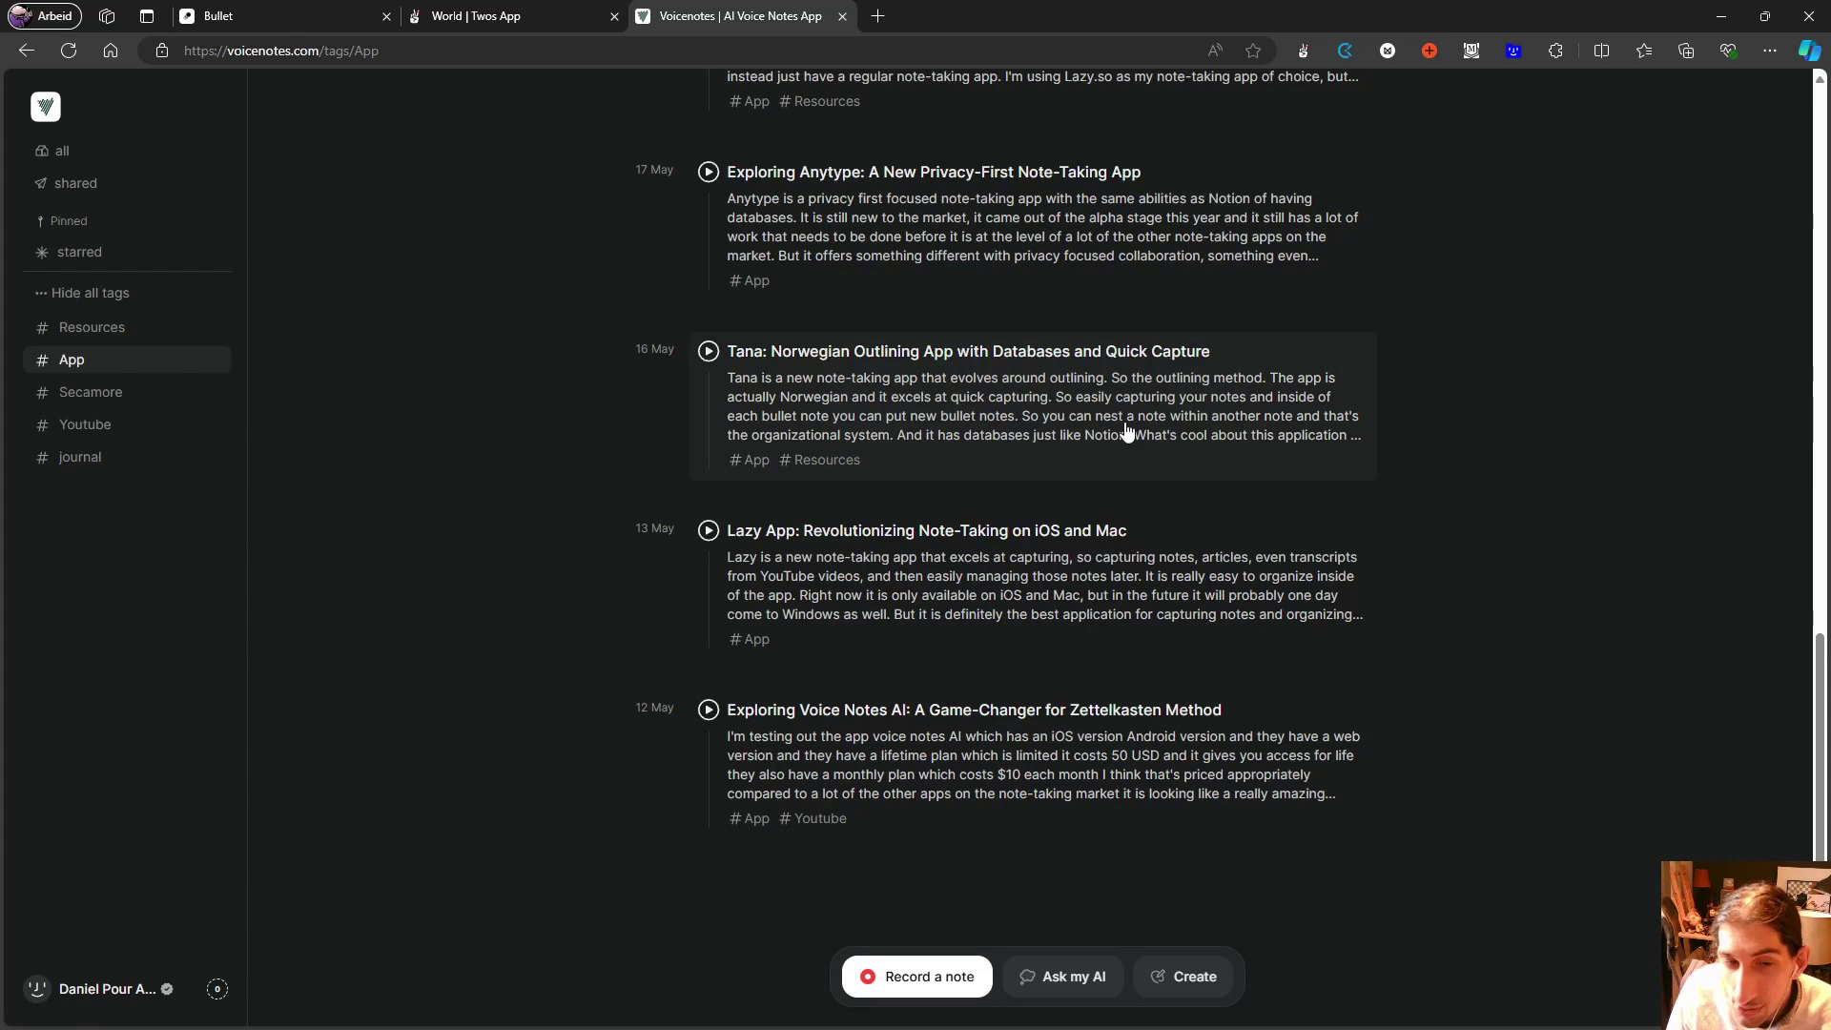
scroll(1056, 551, "up", 1)
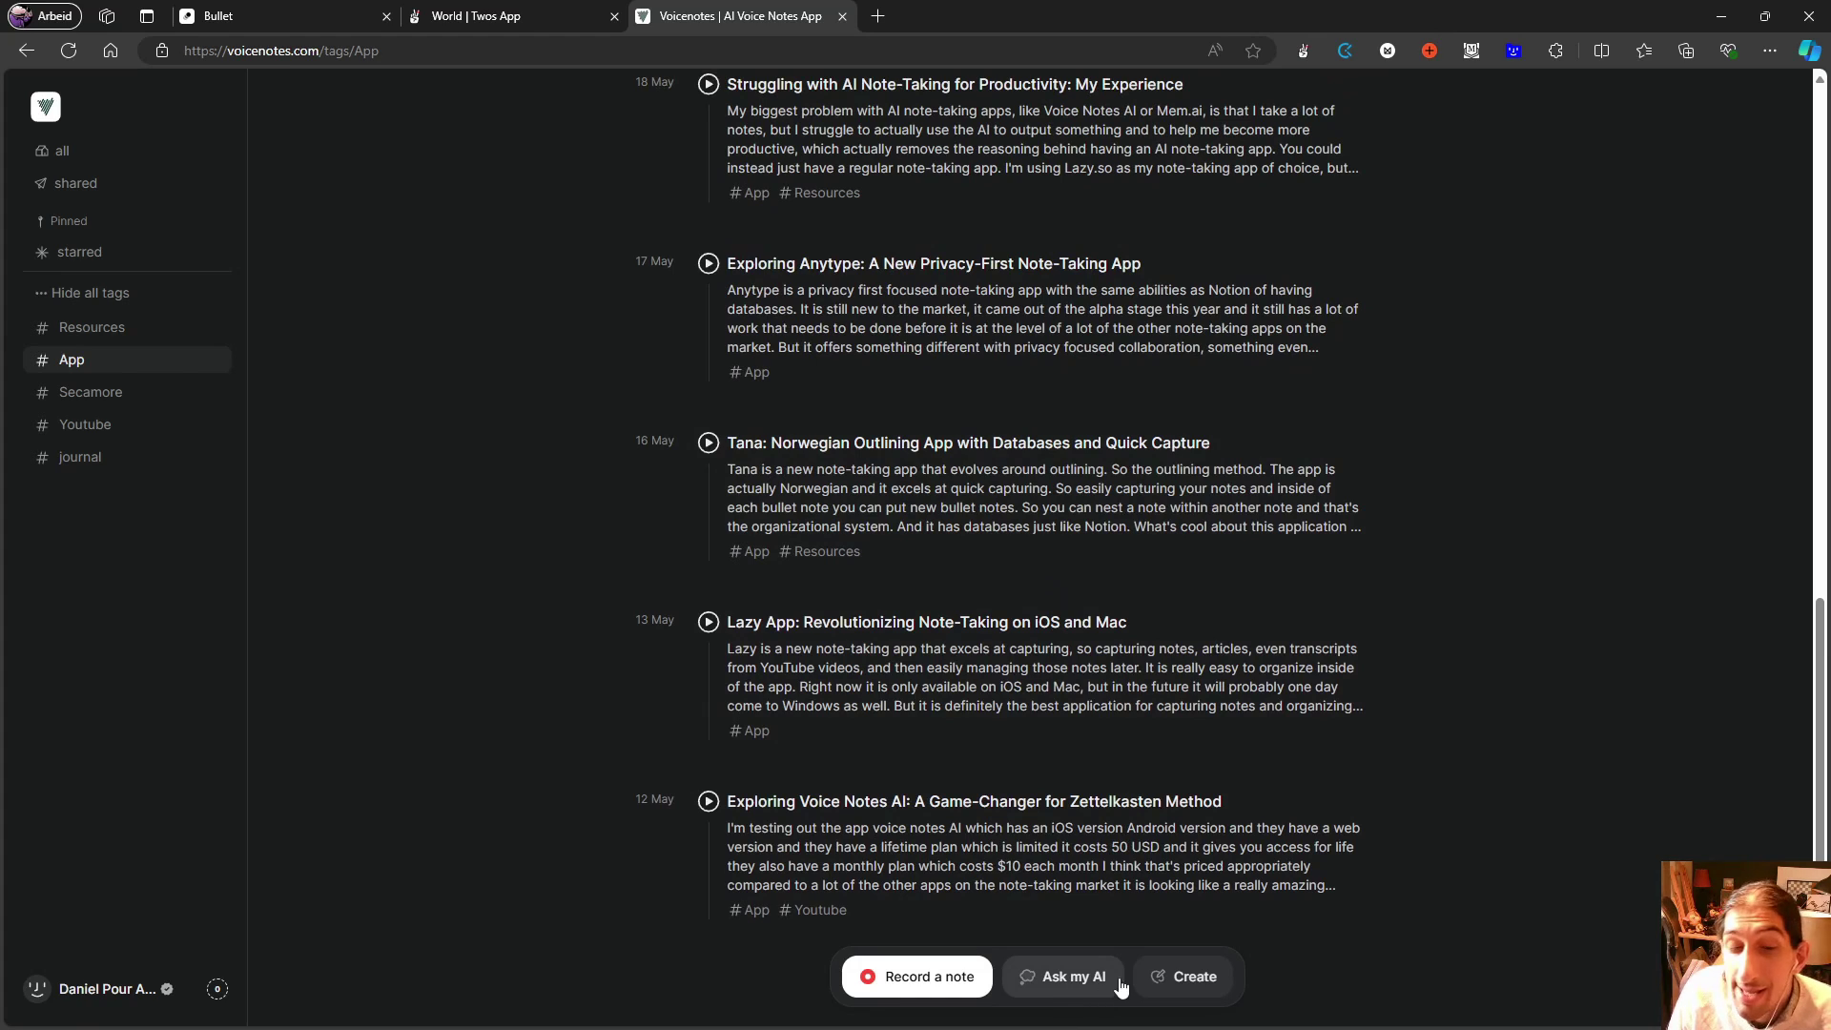
left_click(1175, 978)
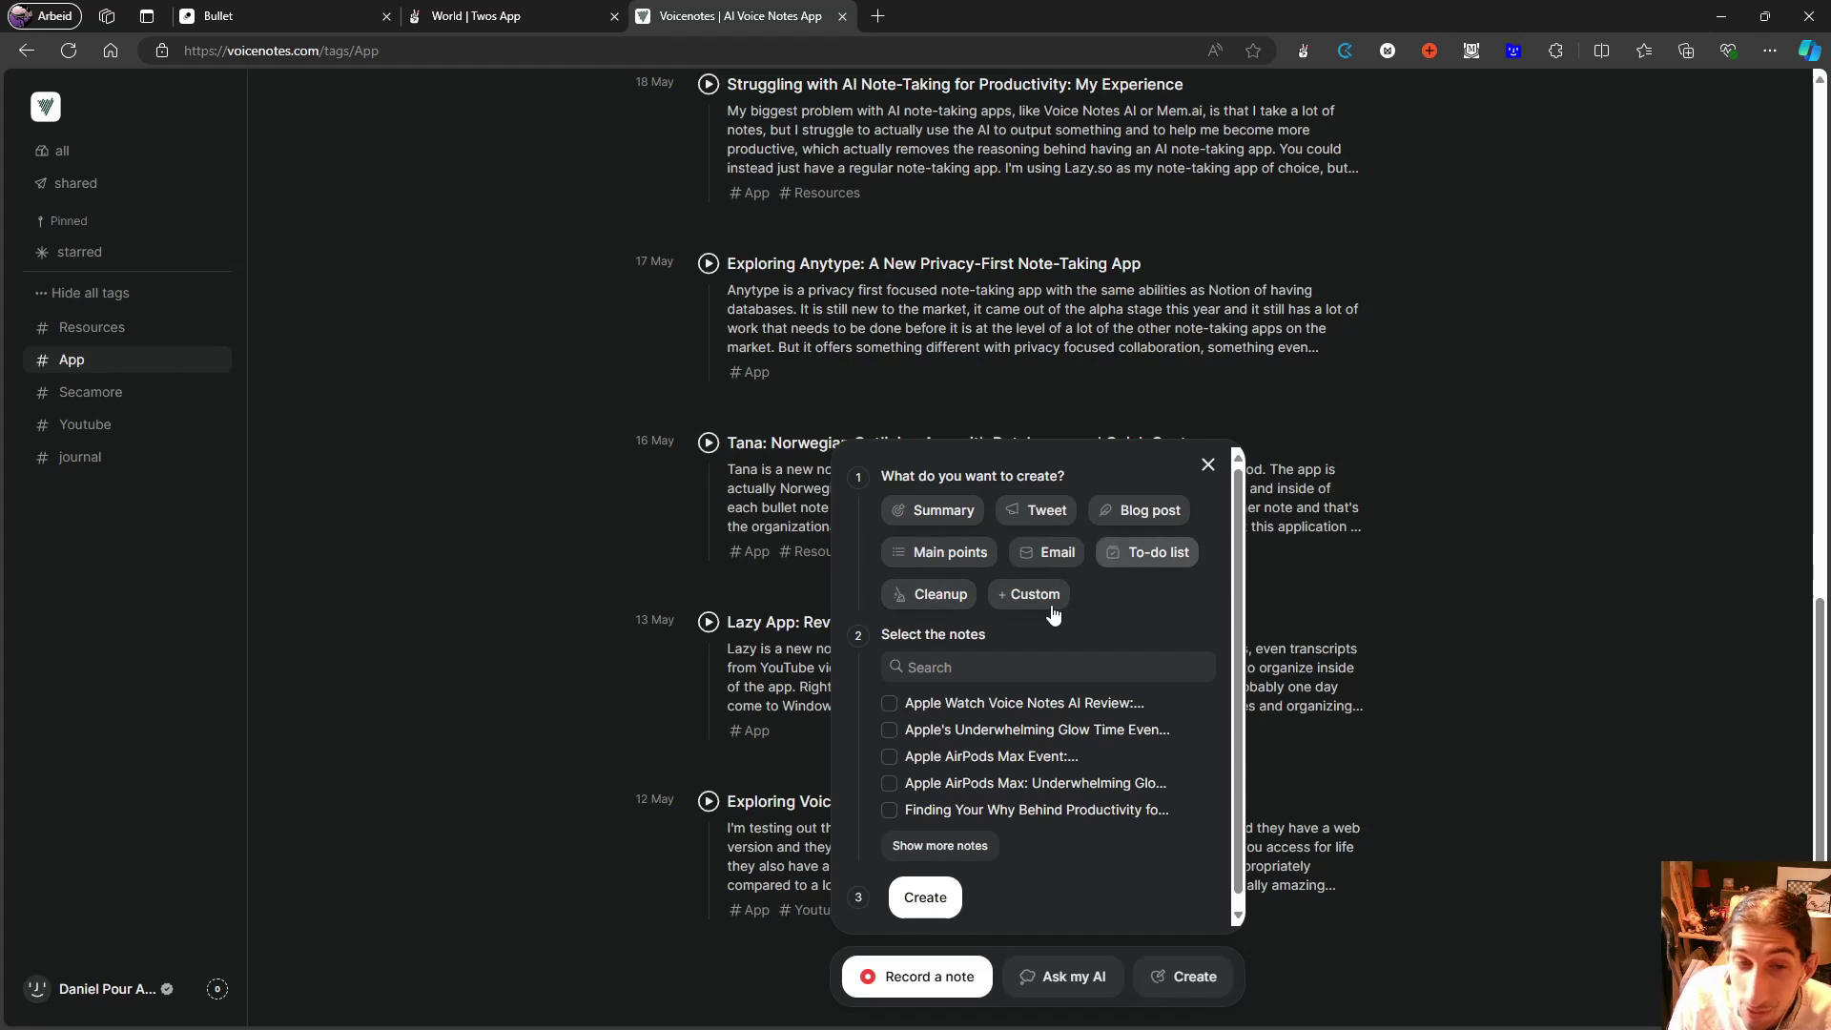
scroll(916, 839, "down", 1)
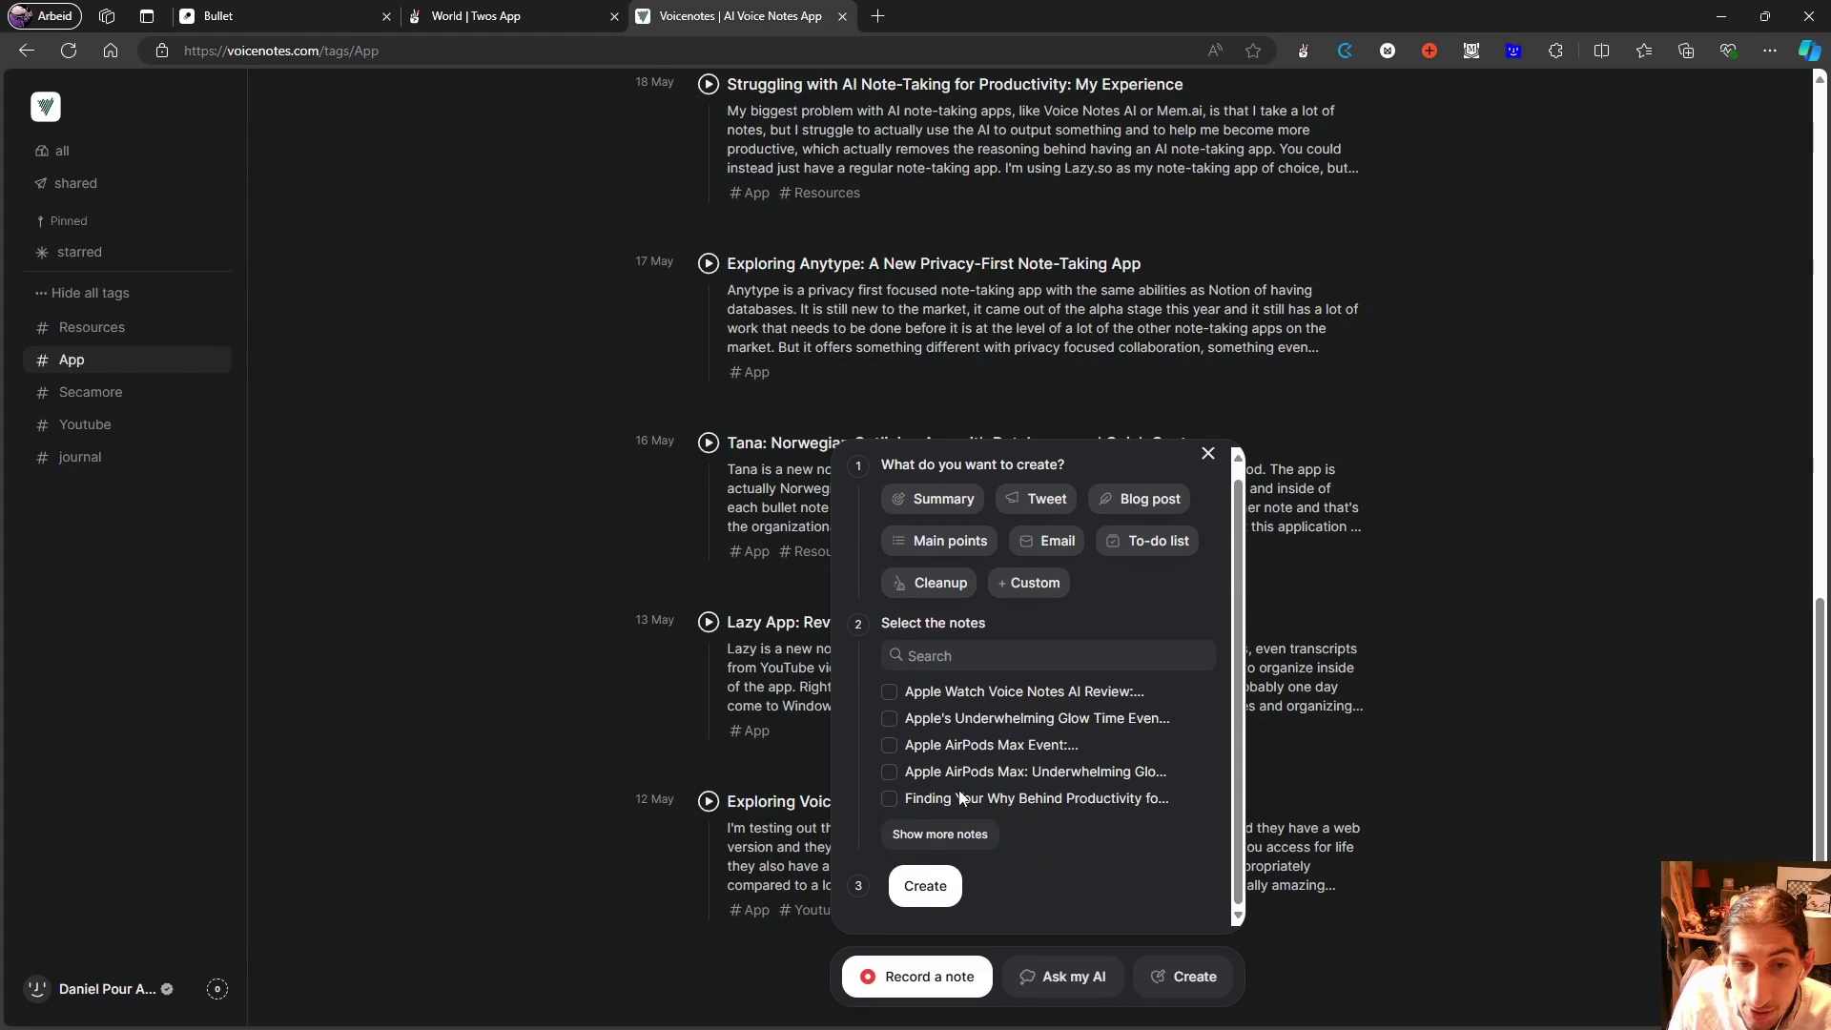
left_click(1216, 461)
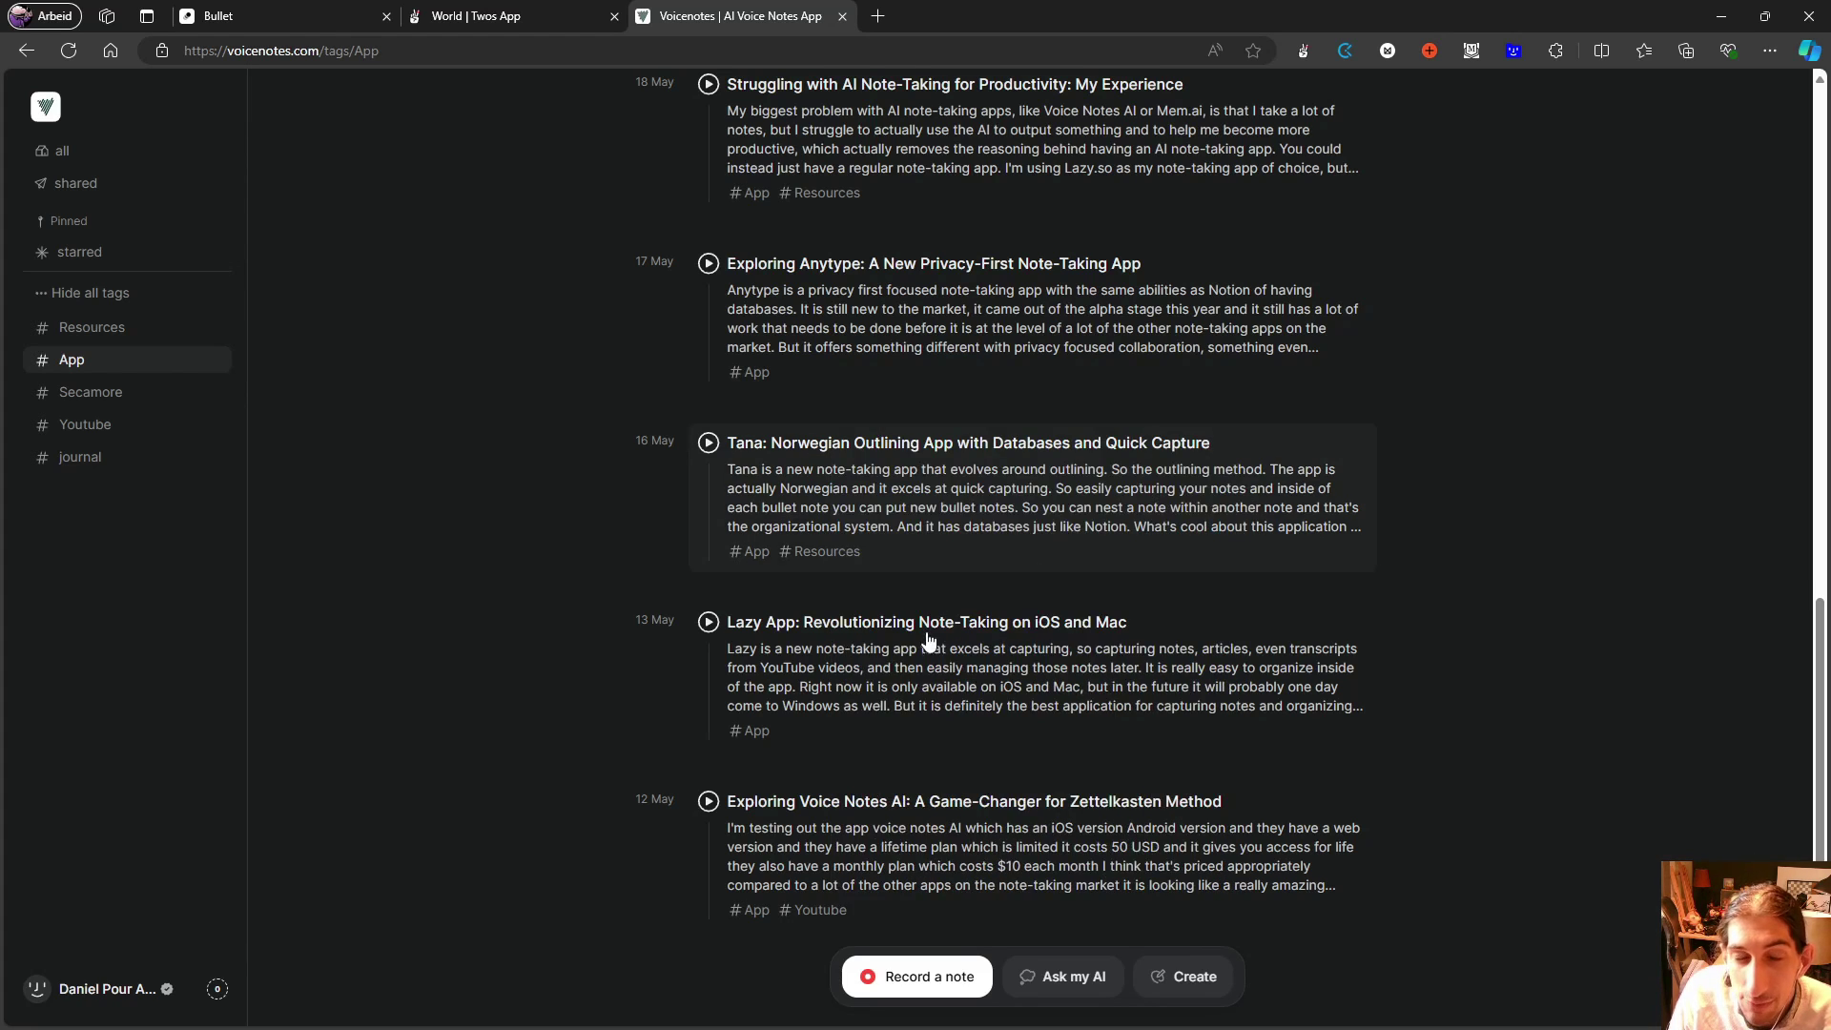
scroll(954, 629, "up", 10)
scroll(971, 618, "up", 4)
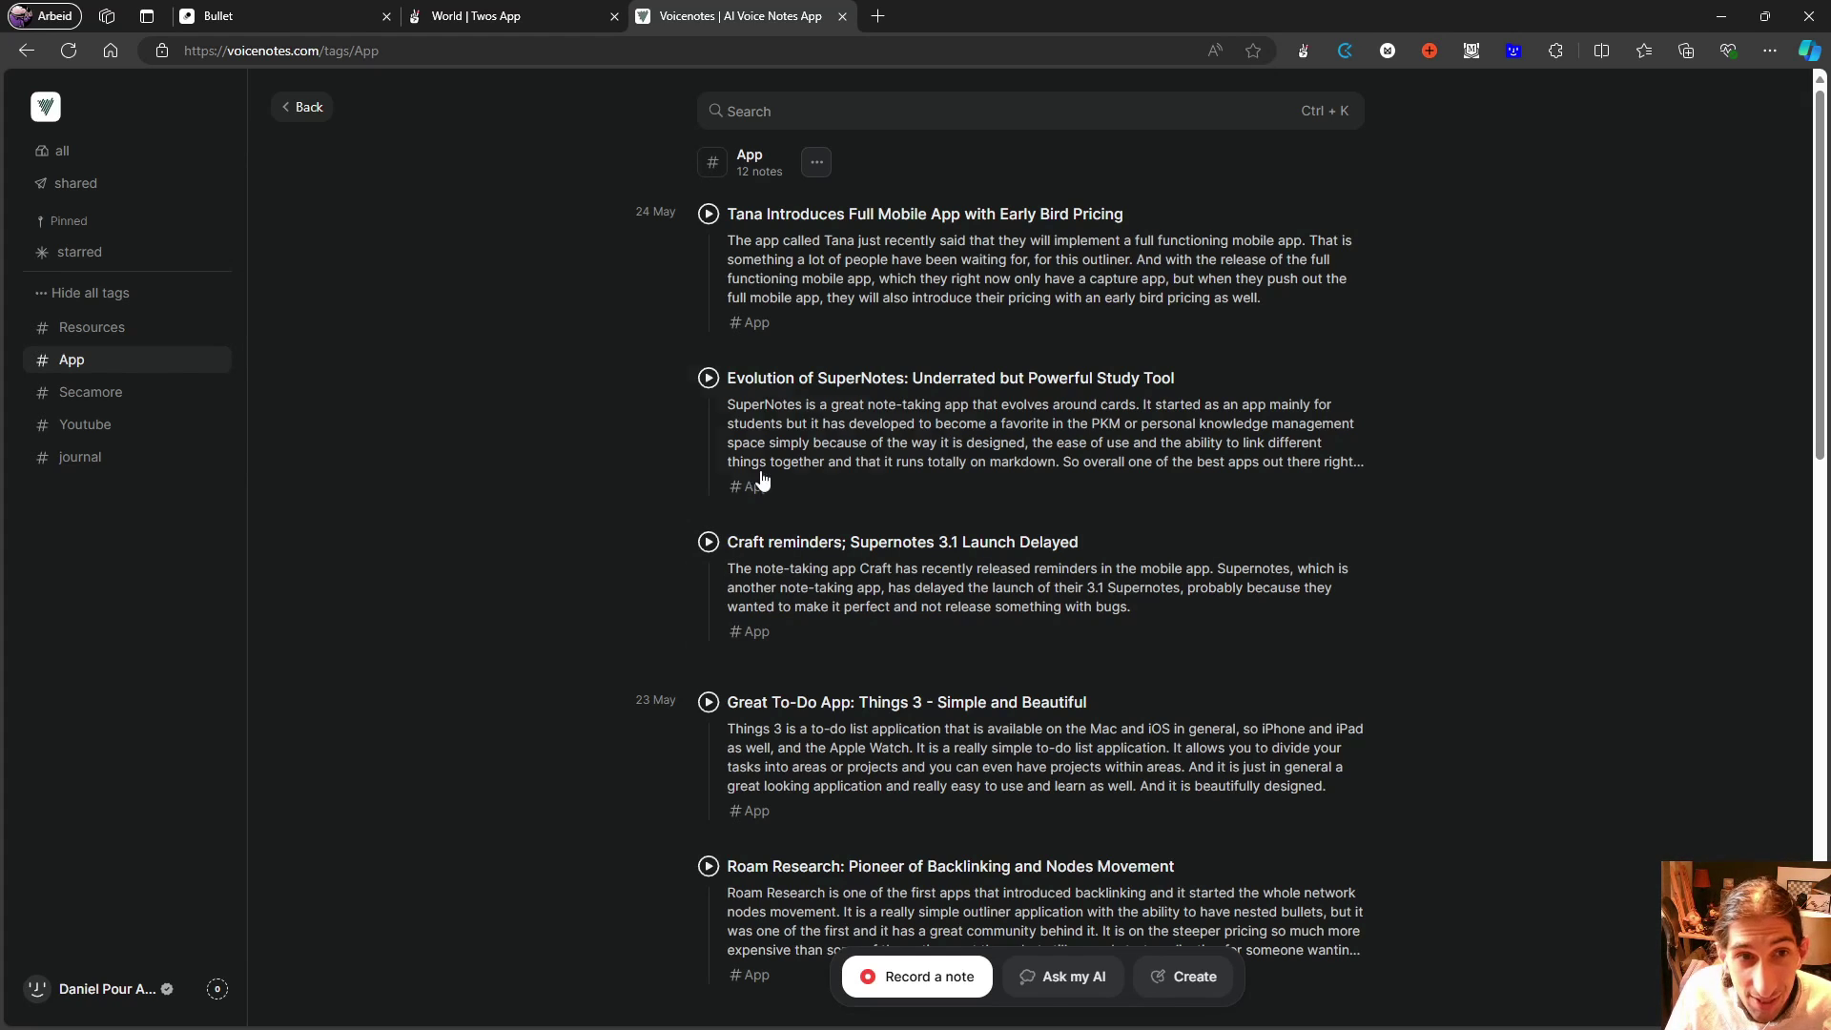
- Expand the 24 May Tana Introduces Full Mobile App note to show its related Tana notes
left_click(894, 283)
scroll(896, 553, "down", 1)
scroll(916, 544, "up", 1)
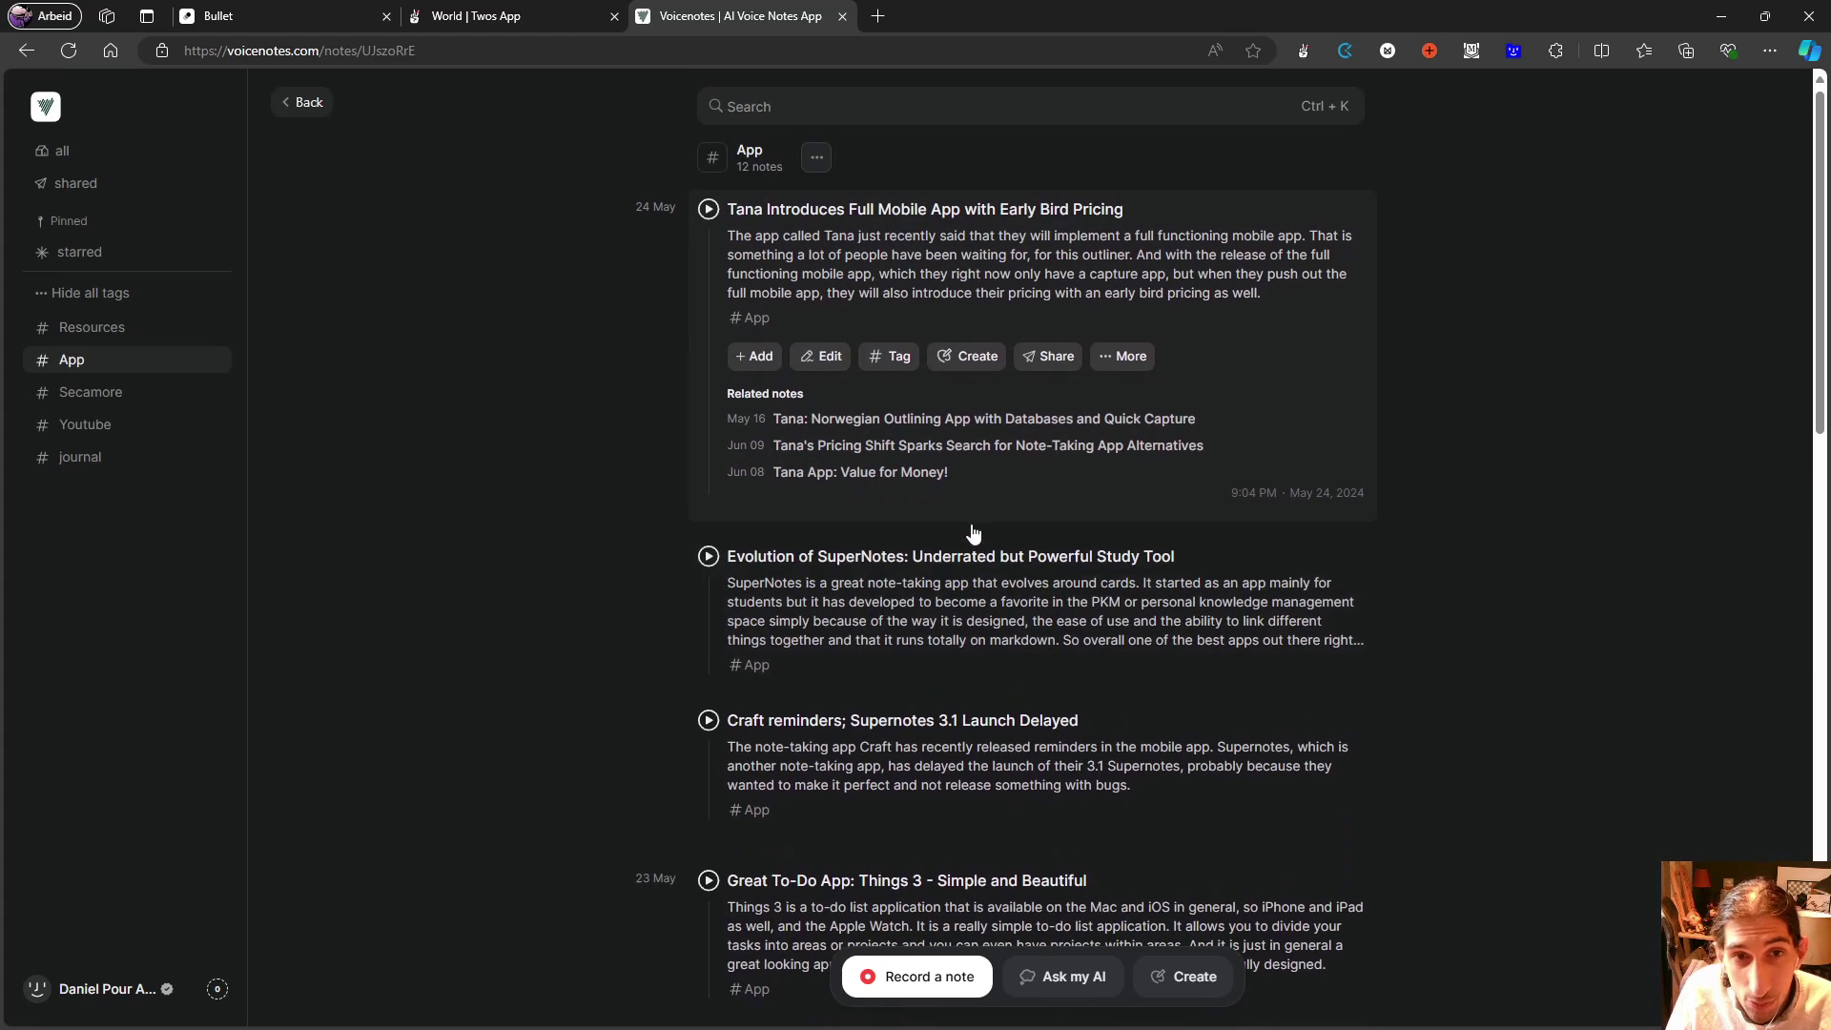
mouse_move(953, 459)
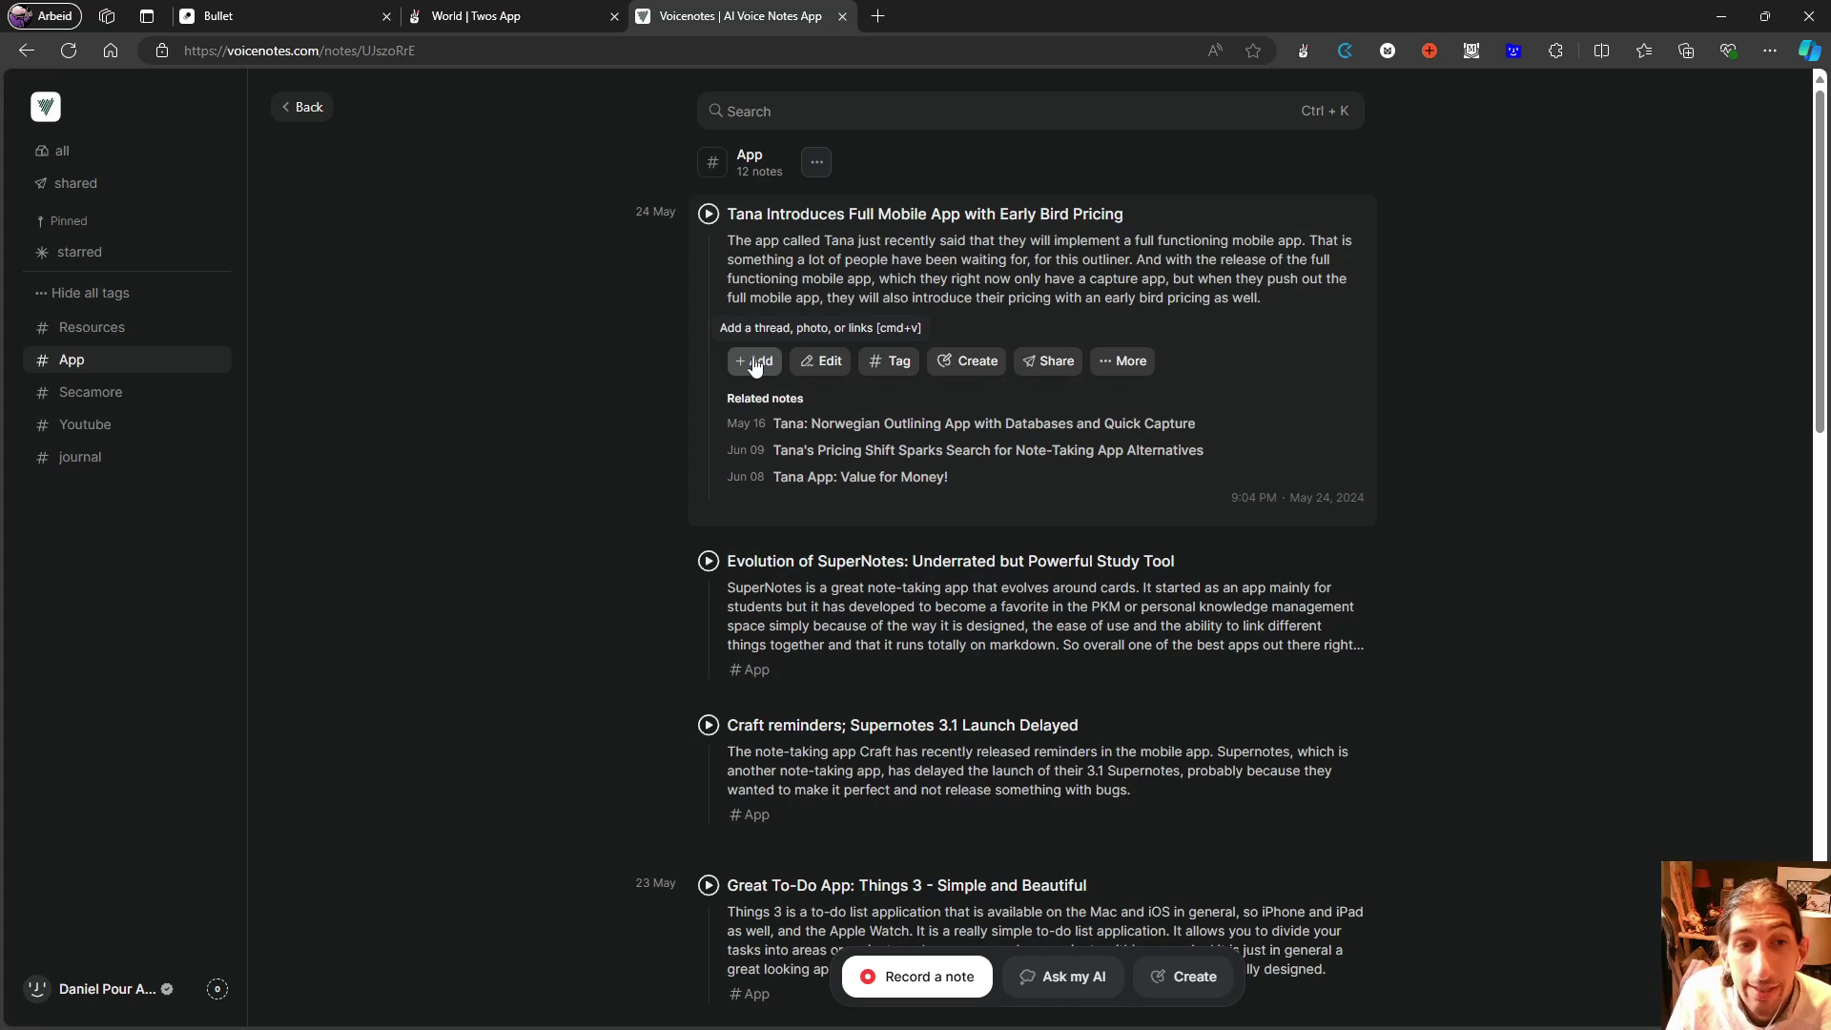
scroll(730, 370, "down", 1)
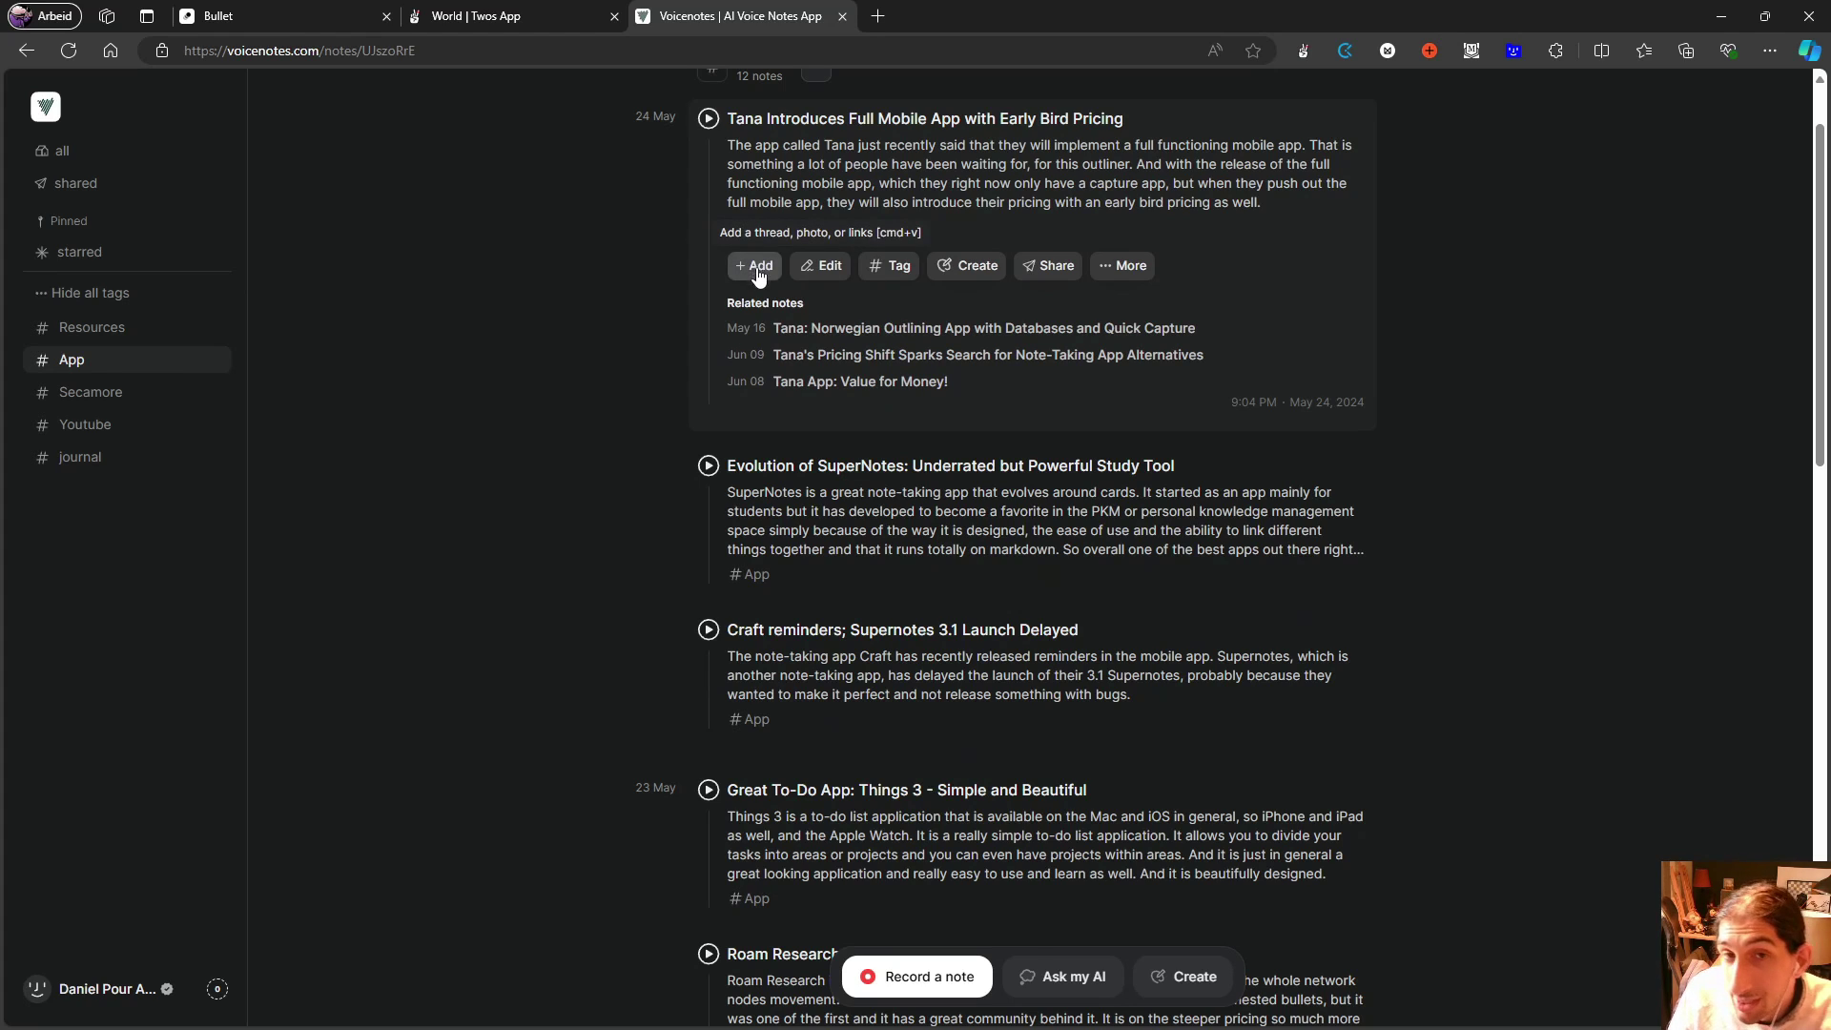
scroll(1054, 334, "up", 1)
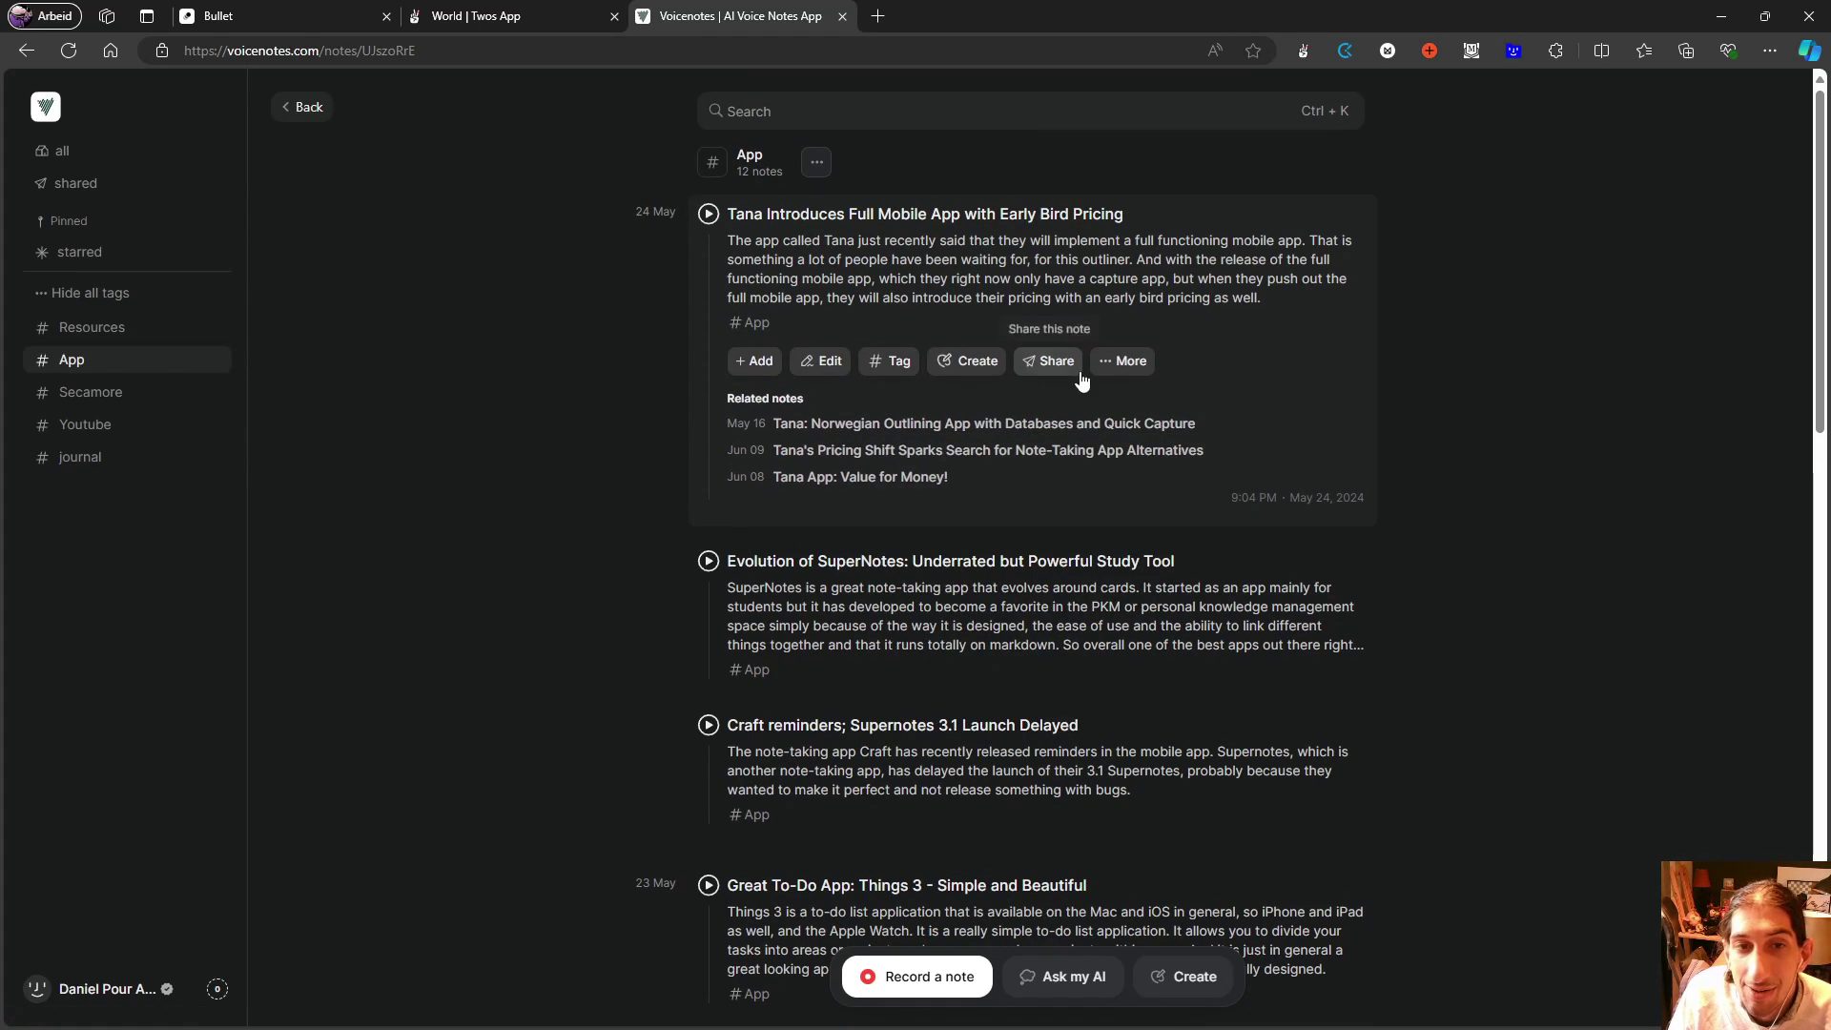
left_click(1125, 362)
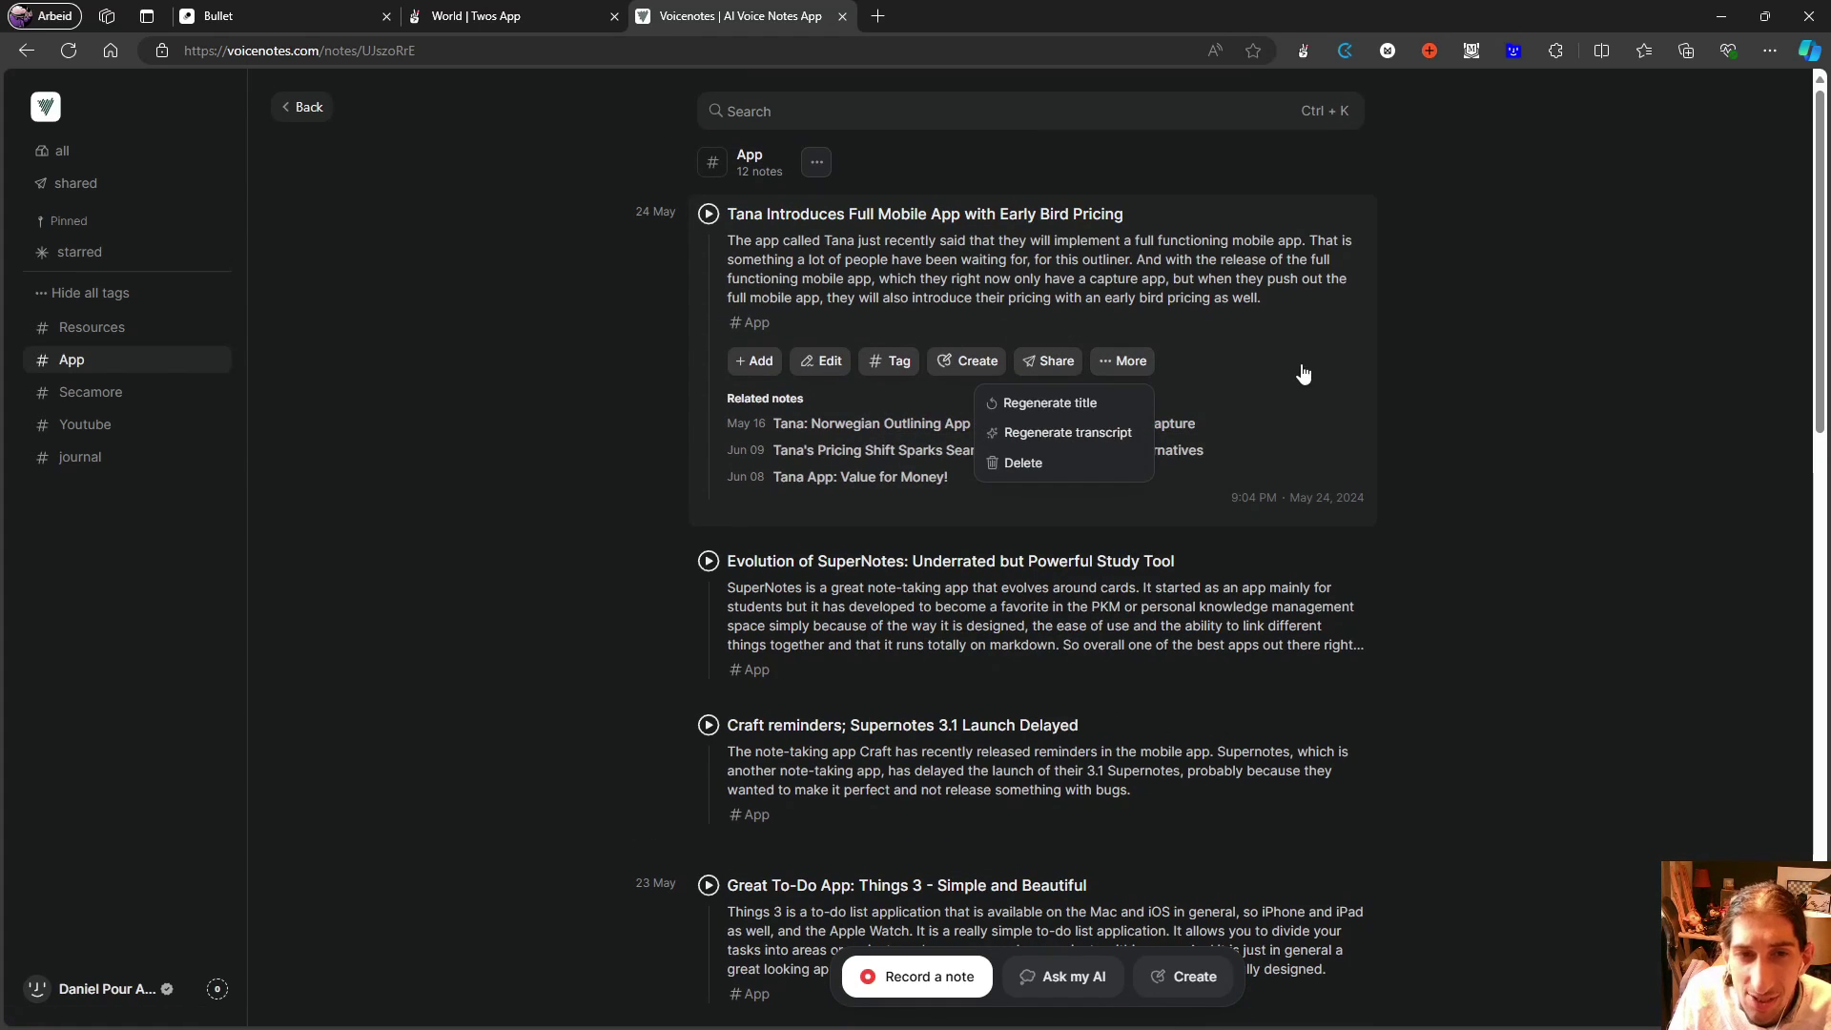
scroll(1391, 361, "down", 6)
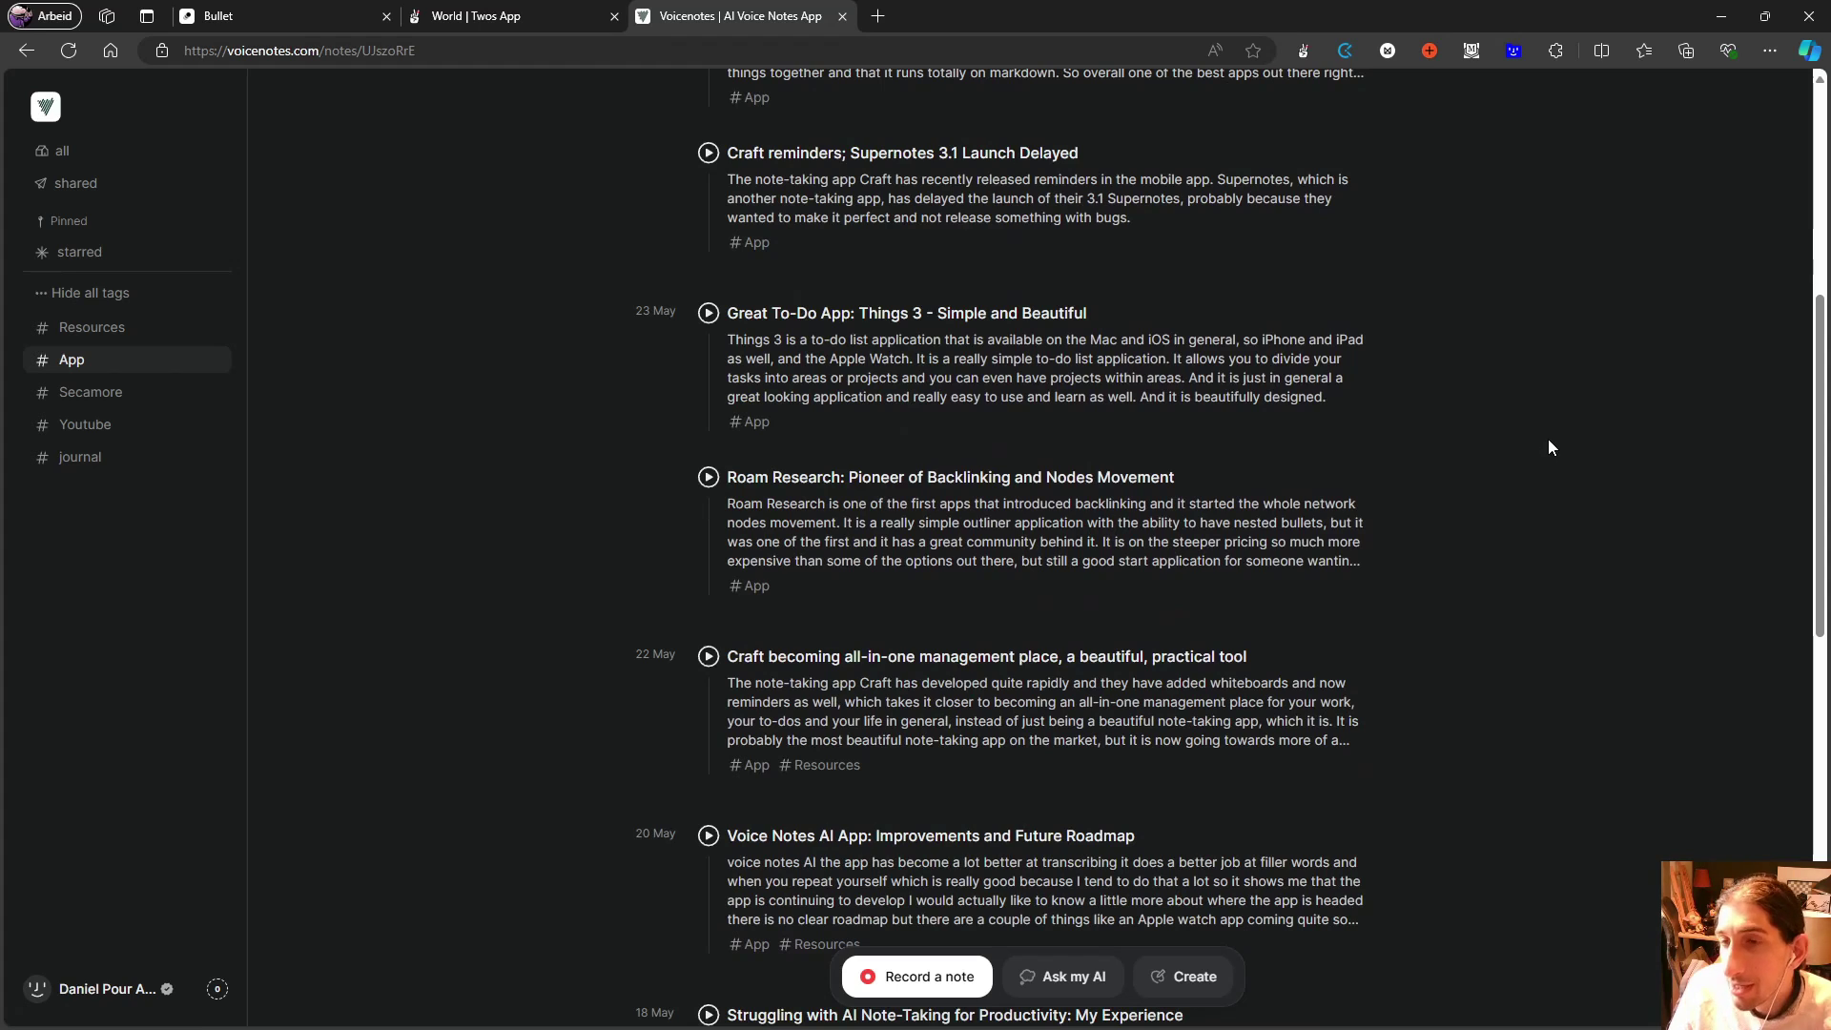
scroll(1548, 443, "down", 2)
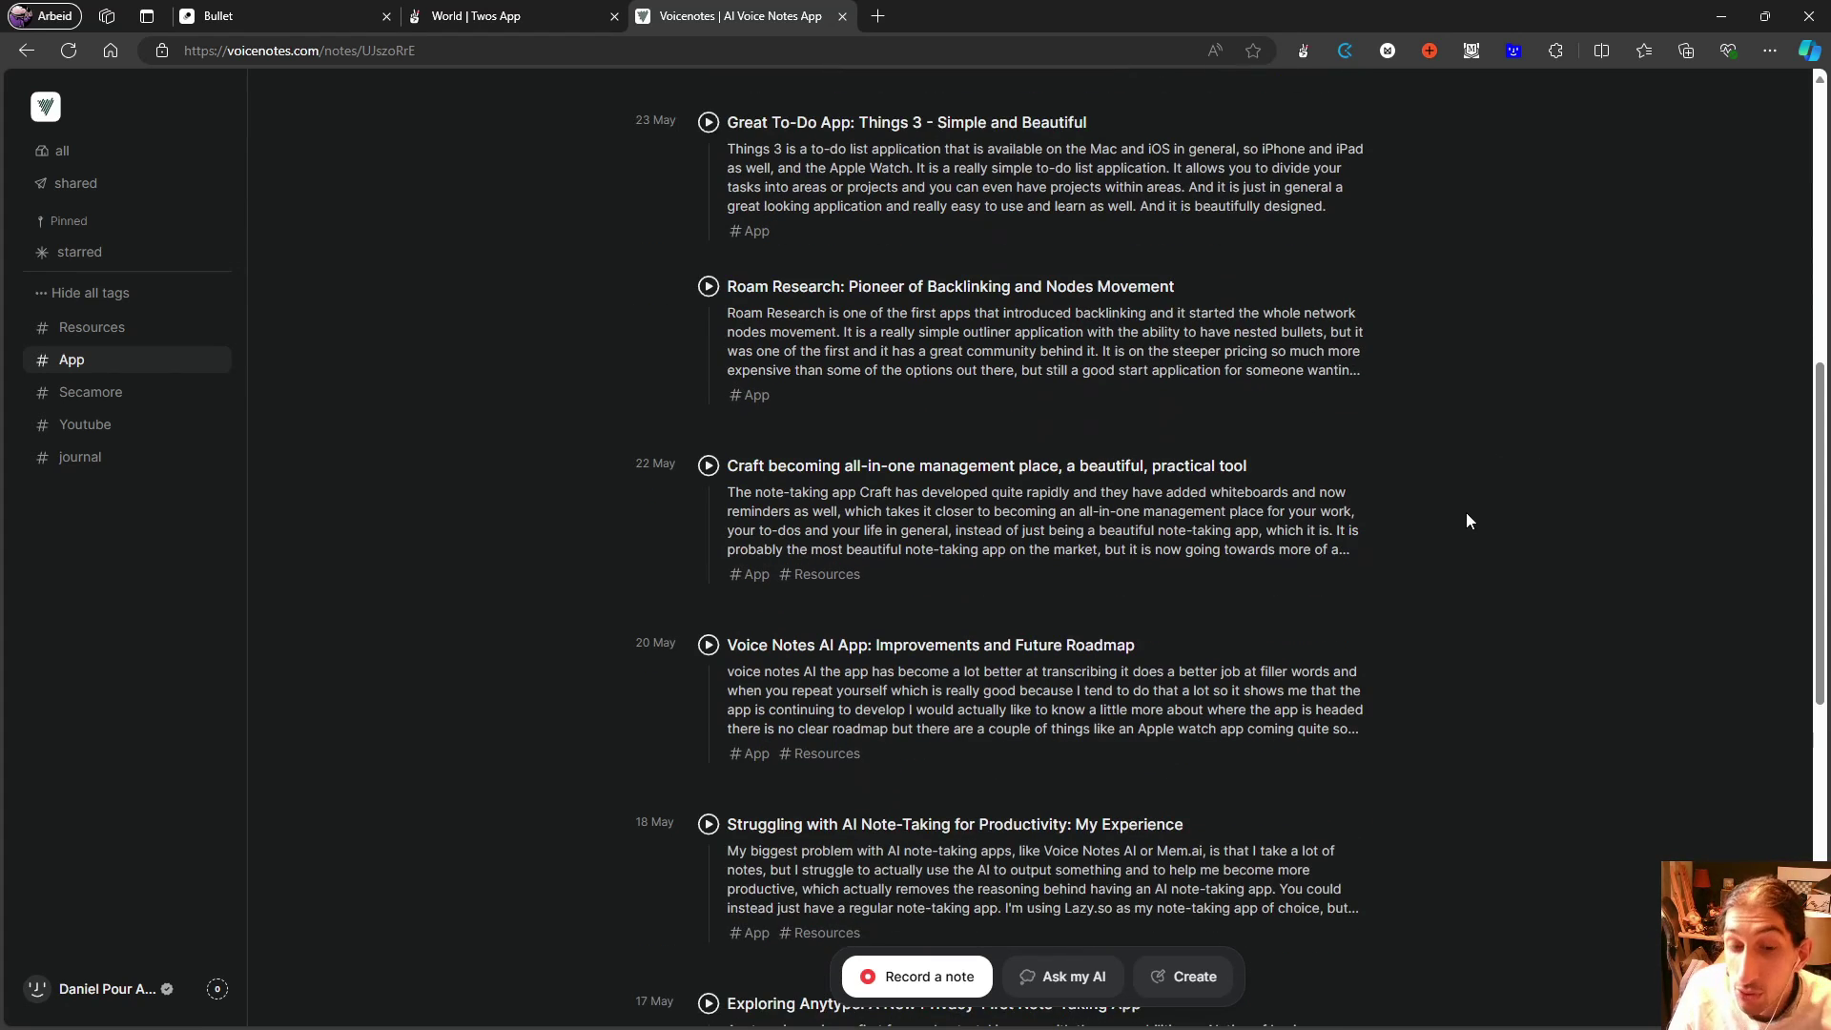
scroll(1466, 515, "down", 2)
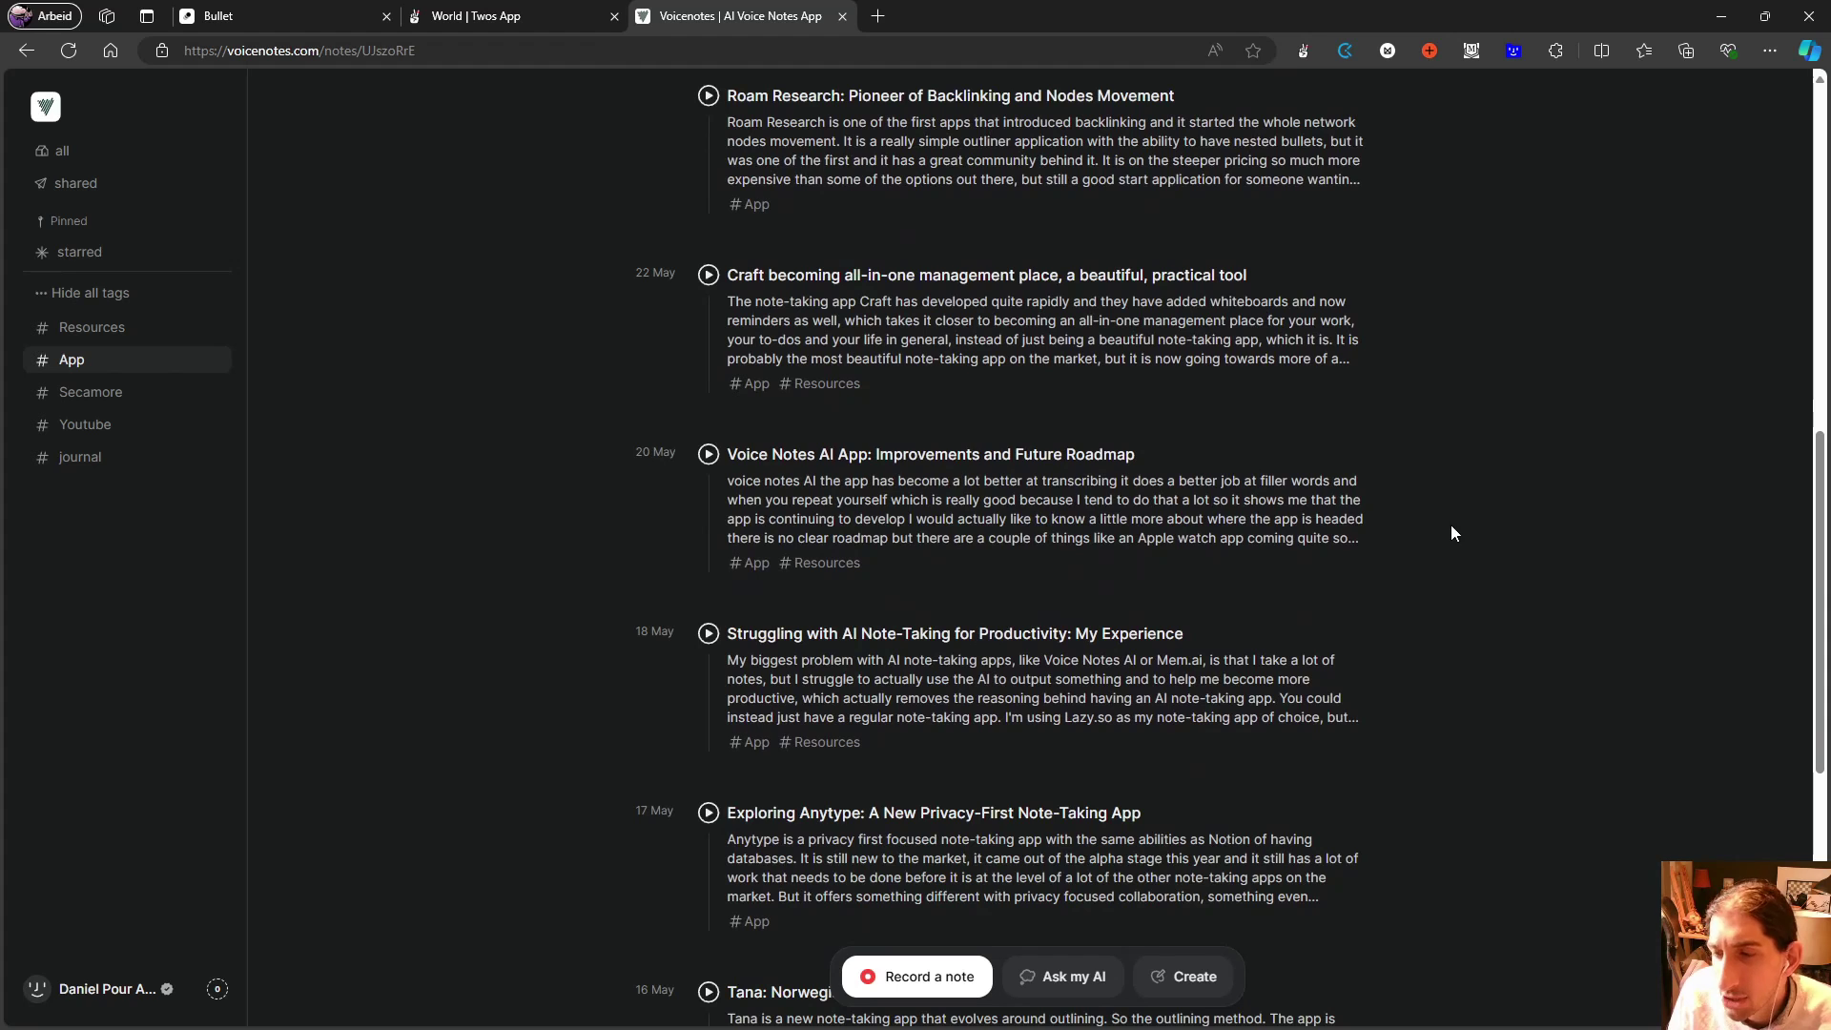
scroll(1444, 519, "up", 4)
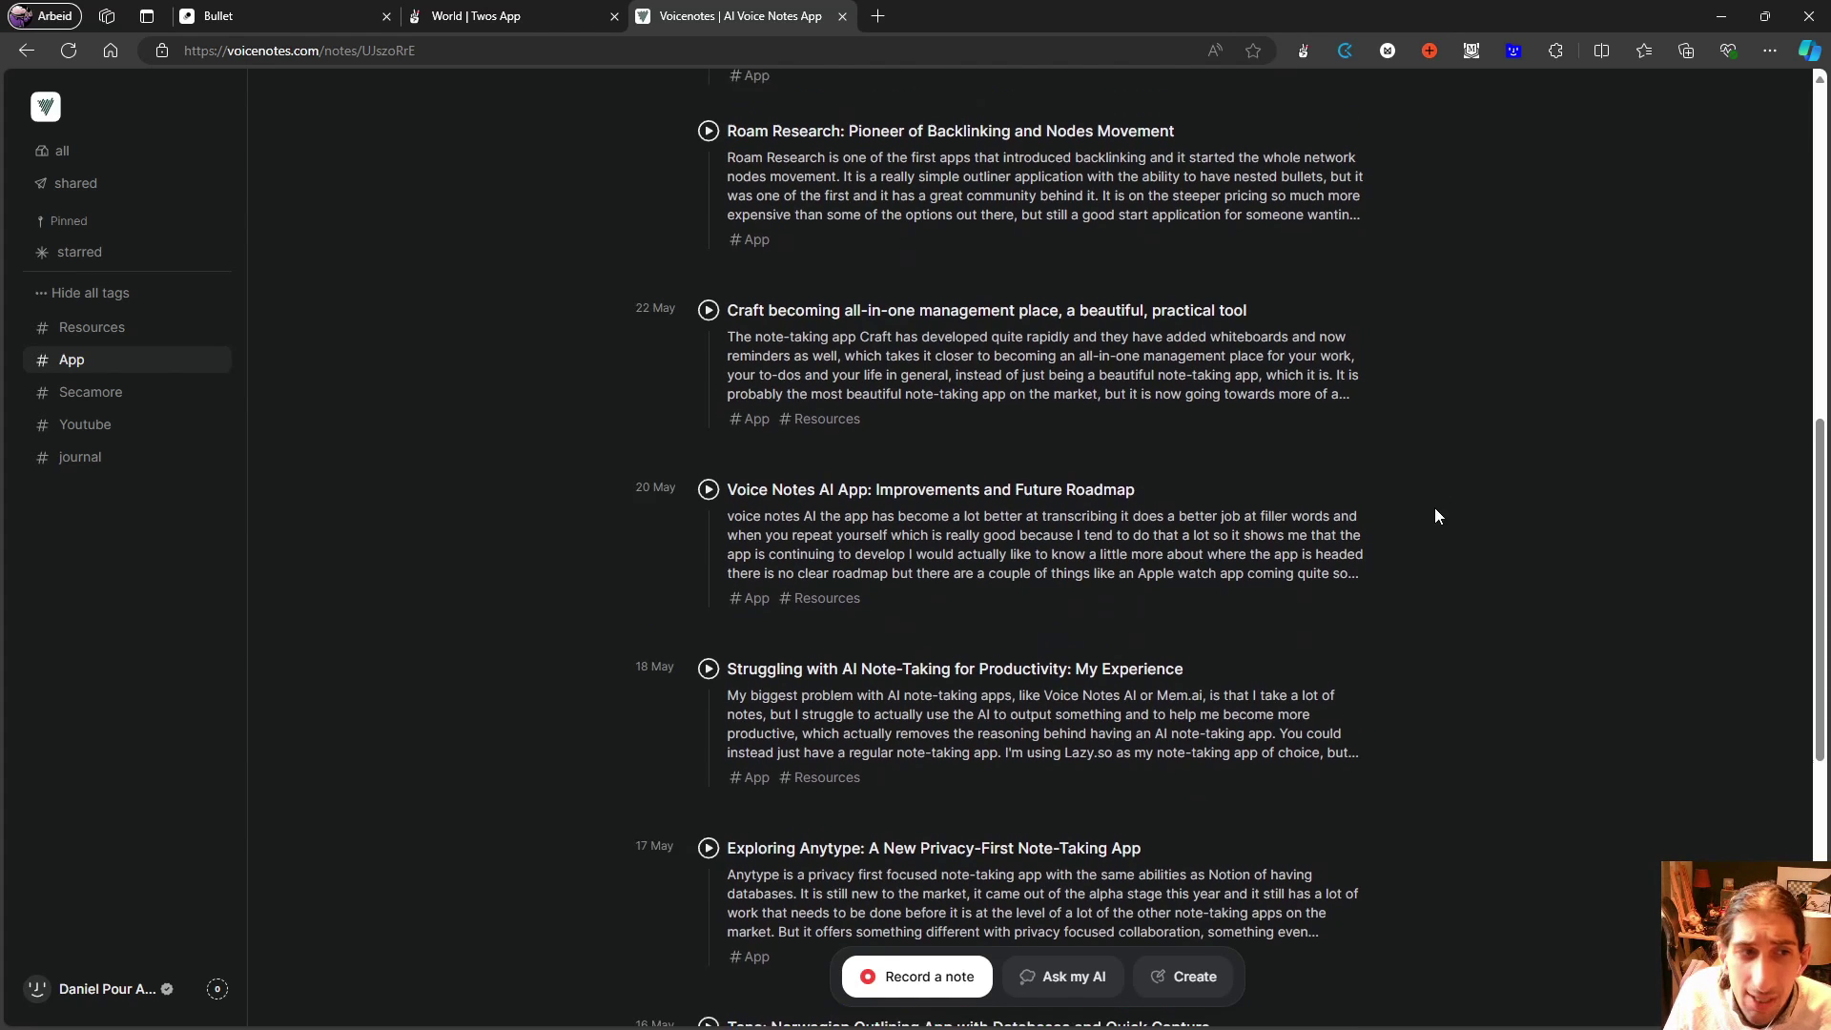
scroll(1429, 545, "up", 5)
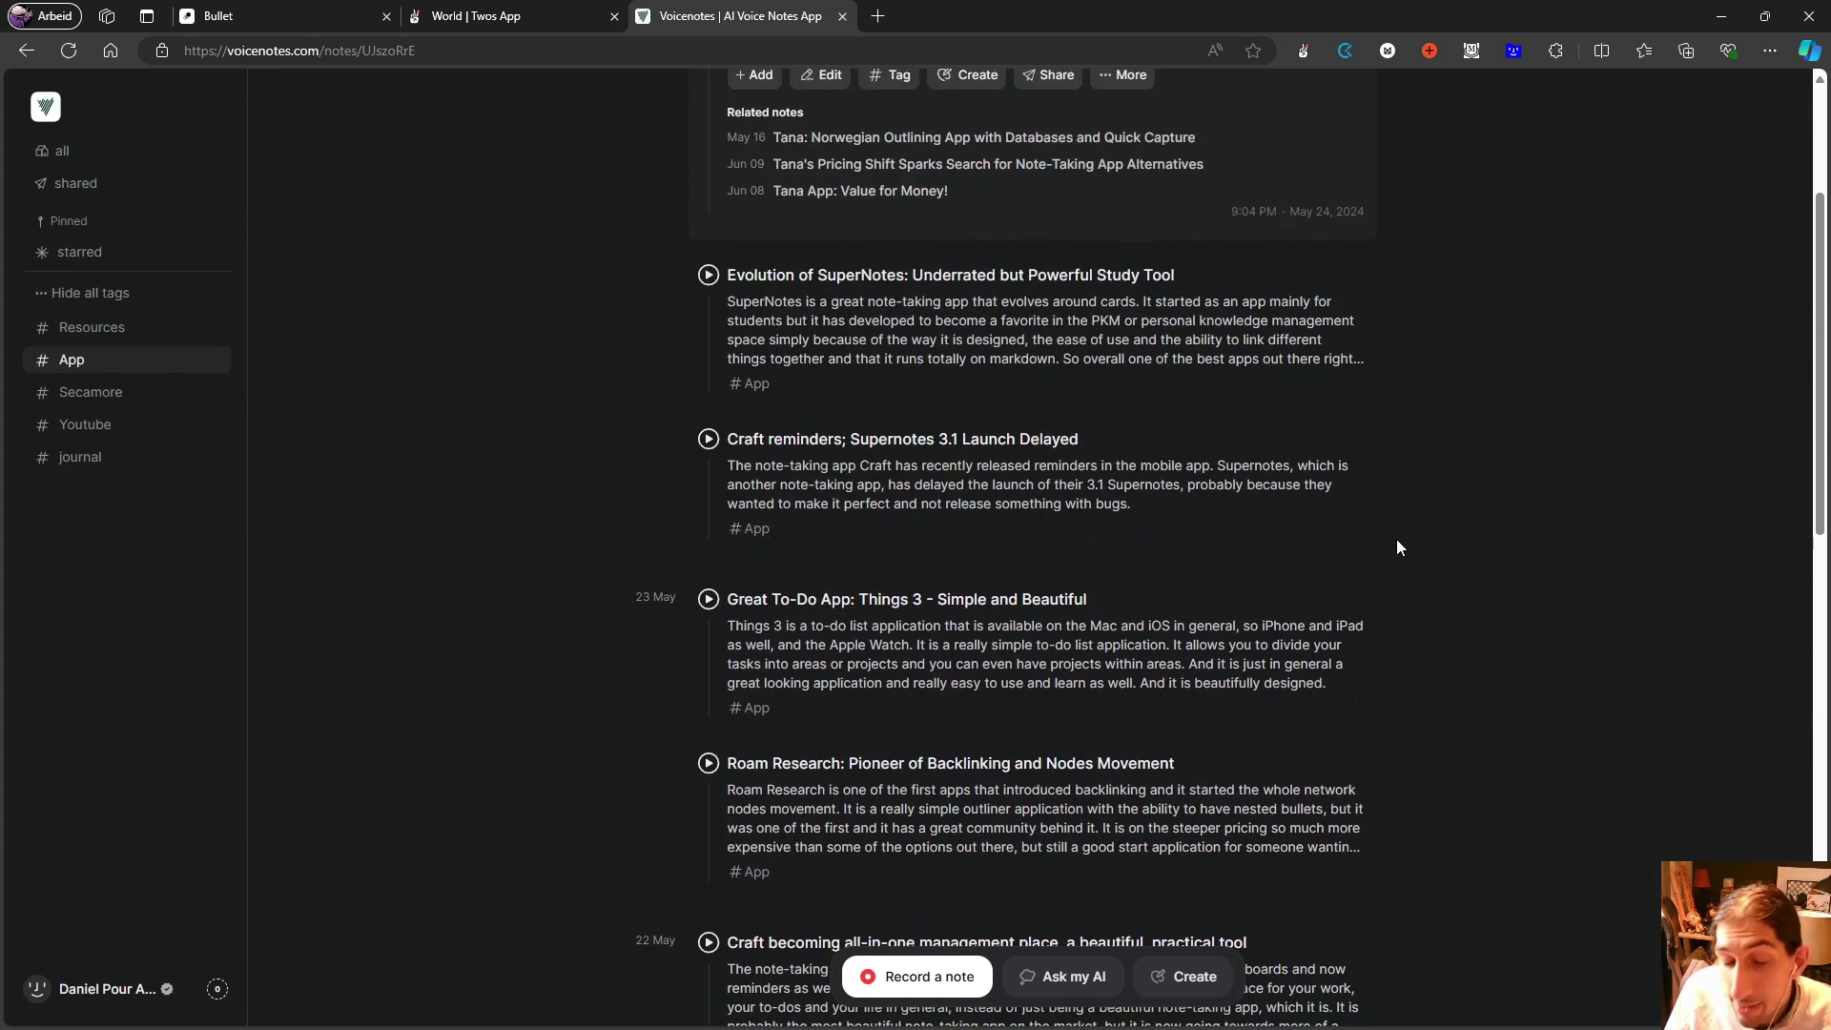
scroll(1416, 530, "up", 1)
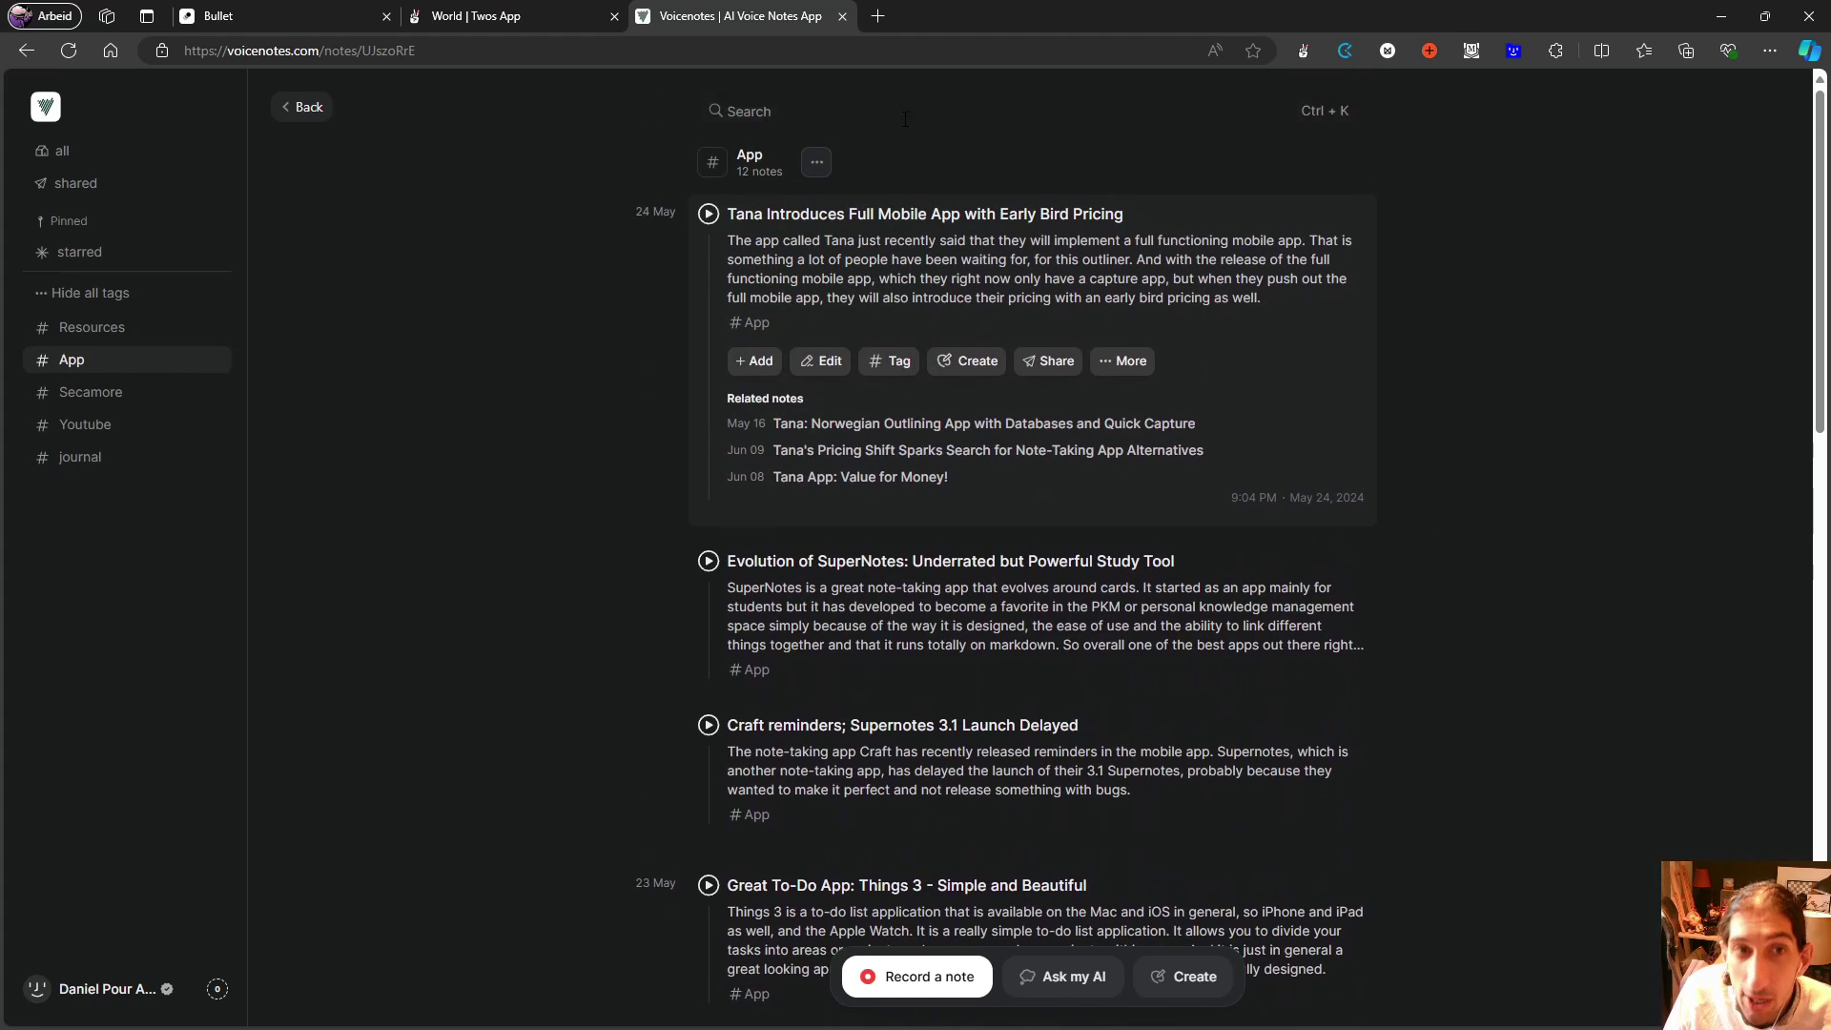
scroll(1399, 329, "down", 5)
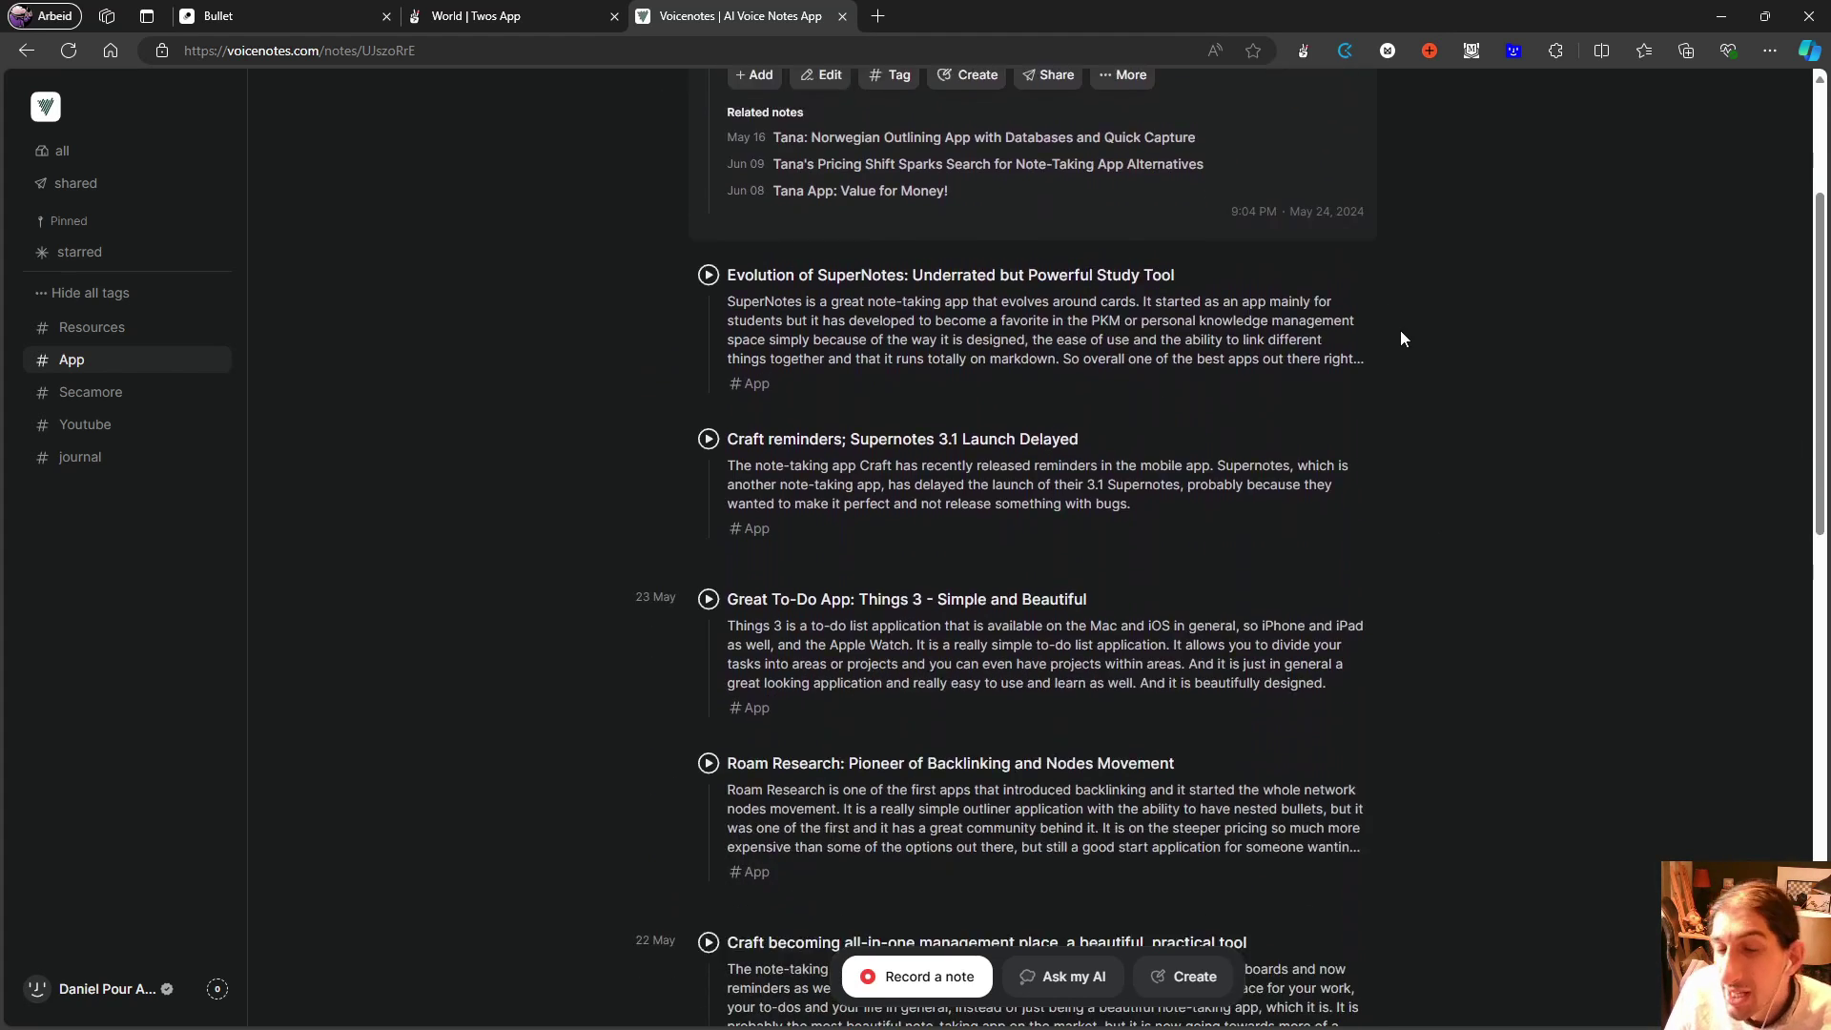
scroll(1393, 340, "down", 2)
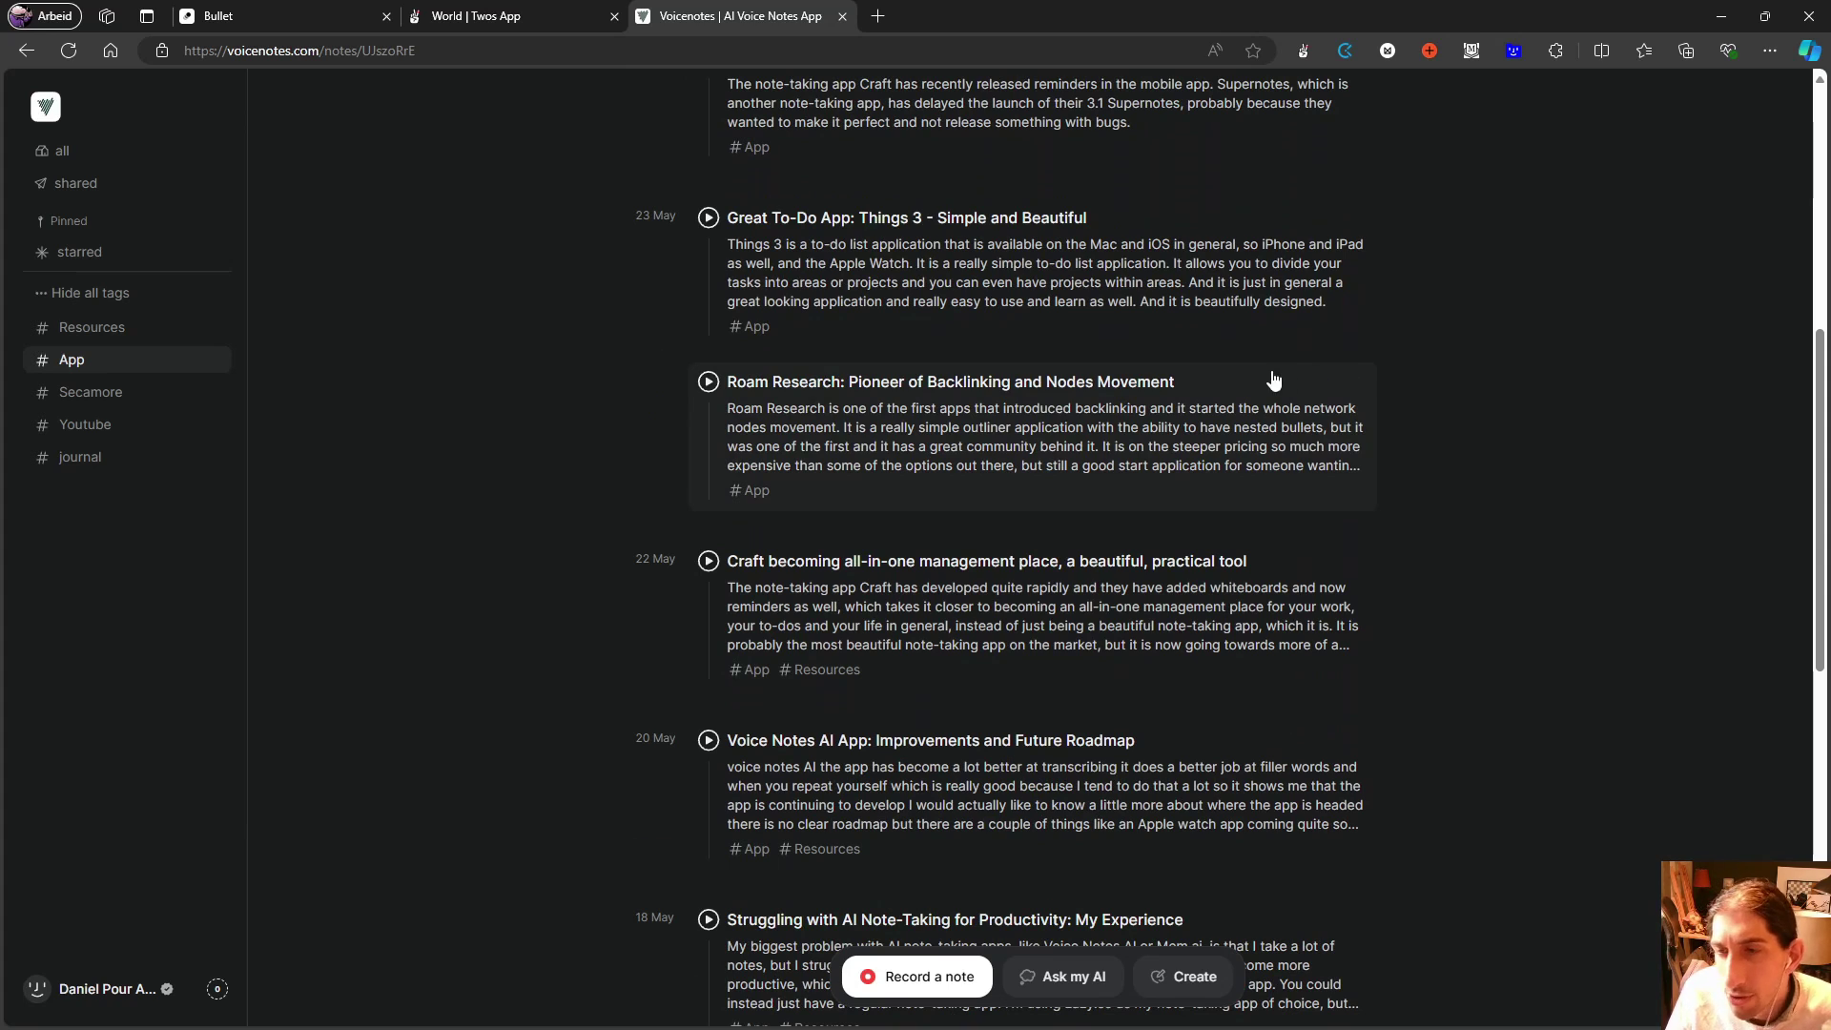
scroll(1082, 386, "down", 2)
scroll(982, 396, "down", 1)
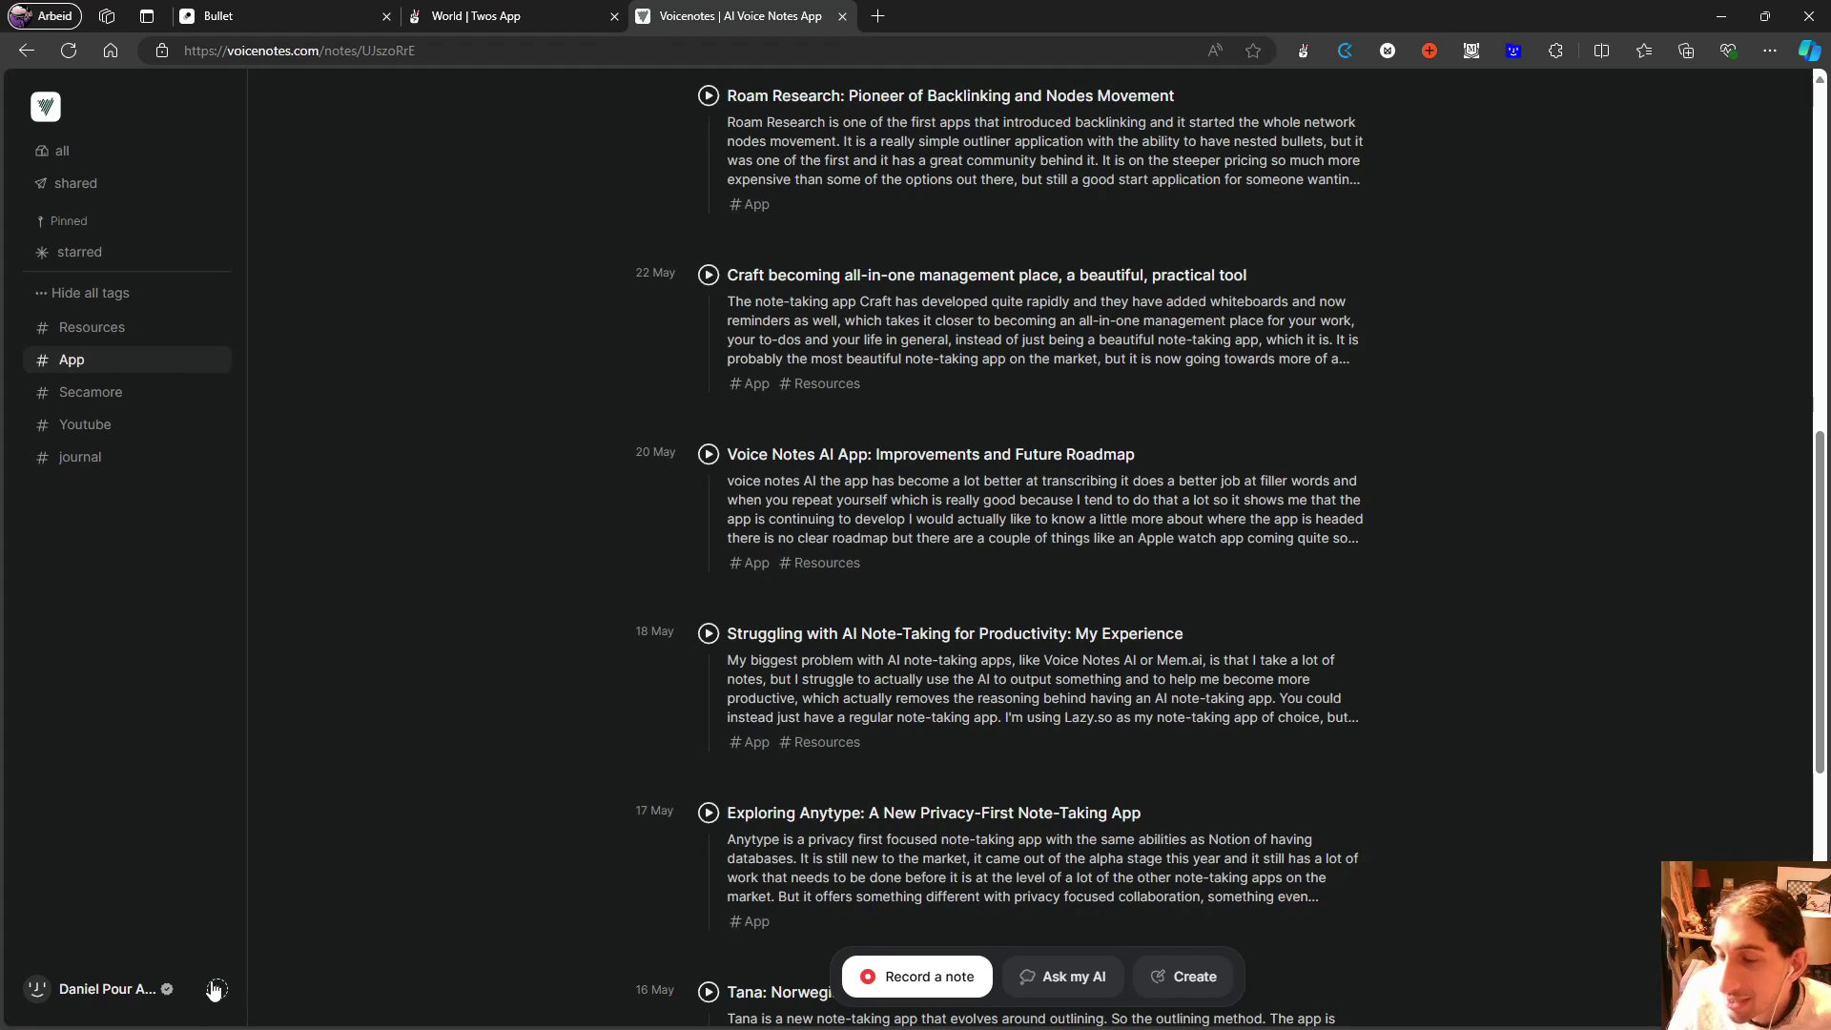
scroll(867, 764, "down", 5)
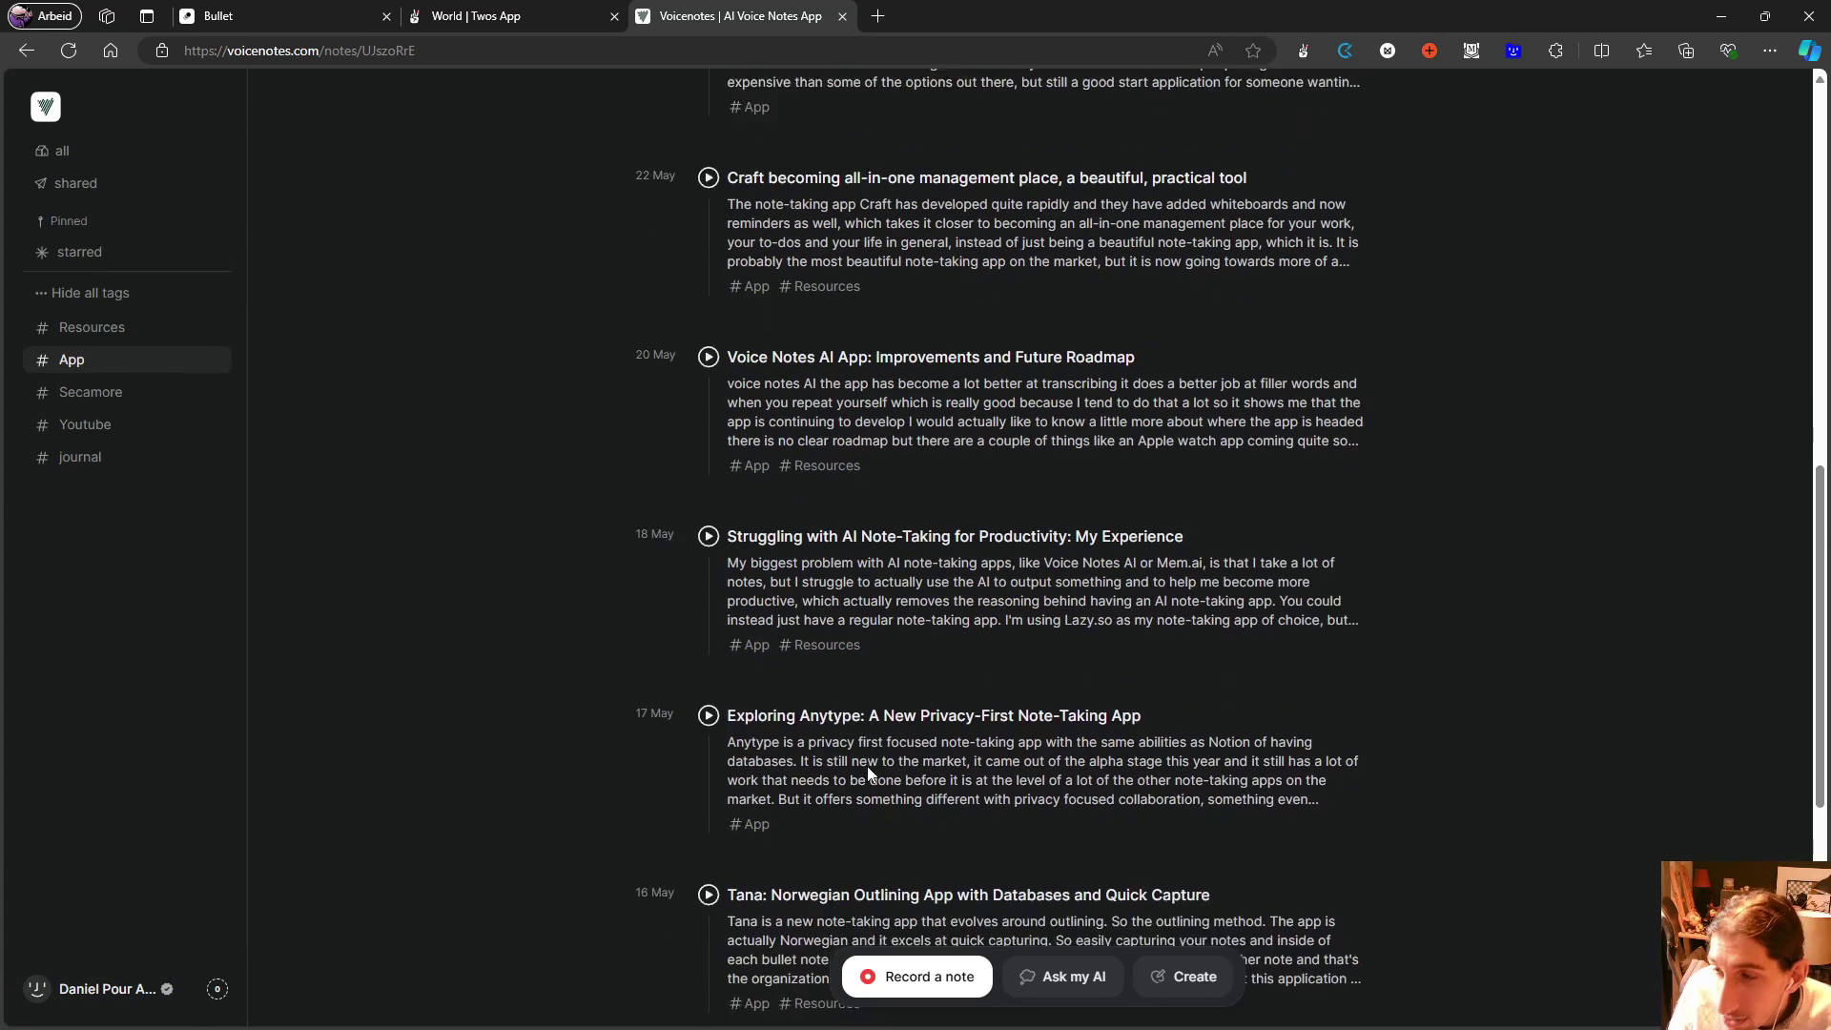
scroll(775, 664, "up", 11)
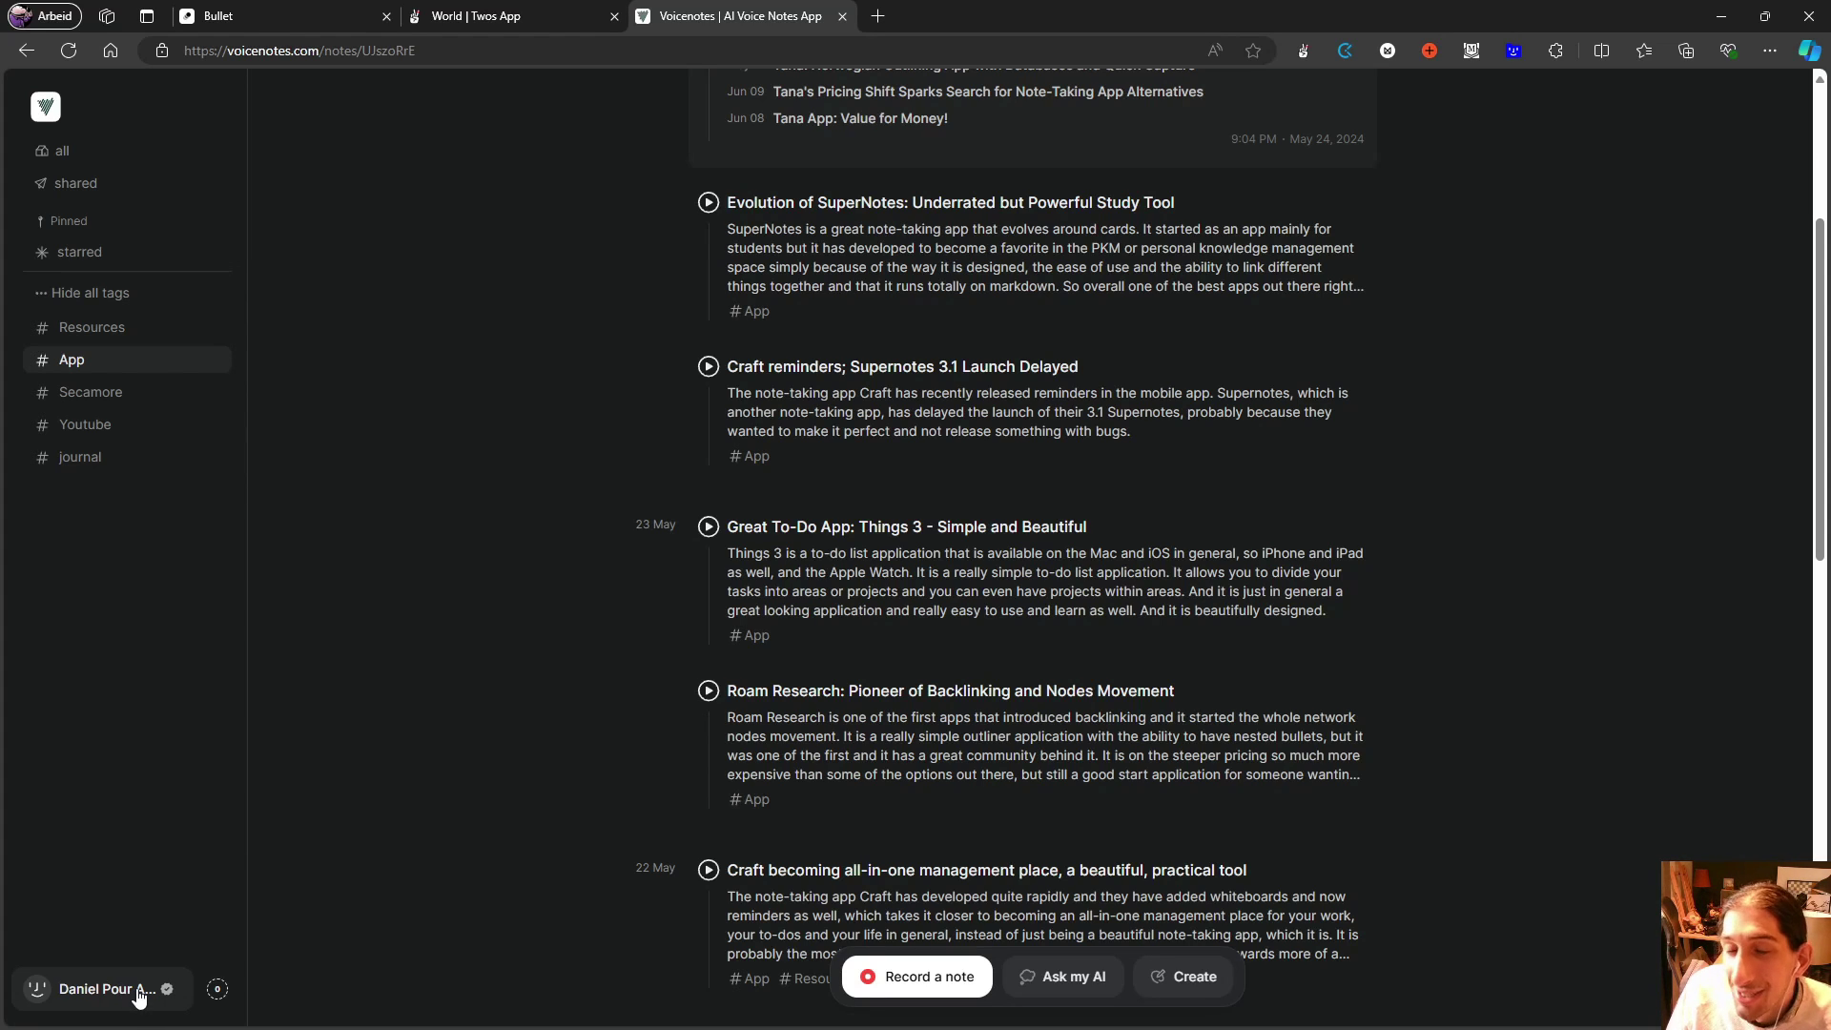
left_click(139, 995)
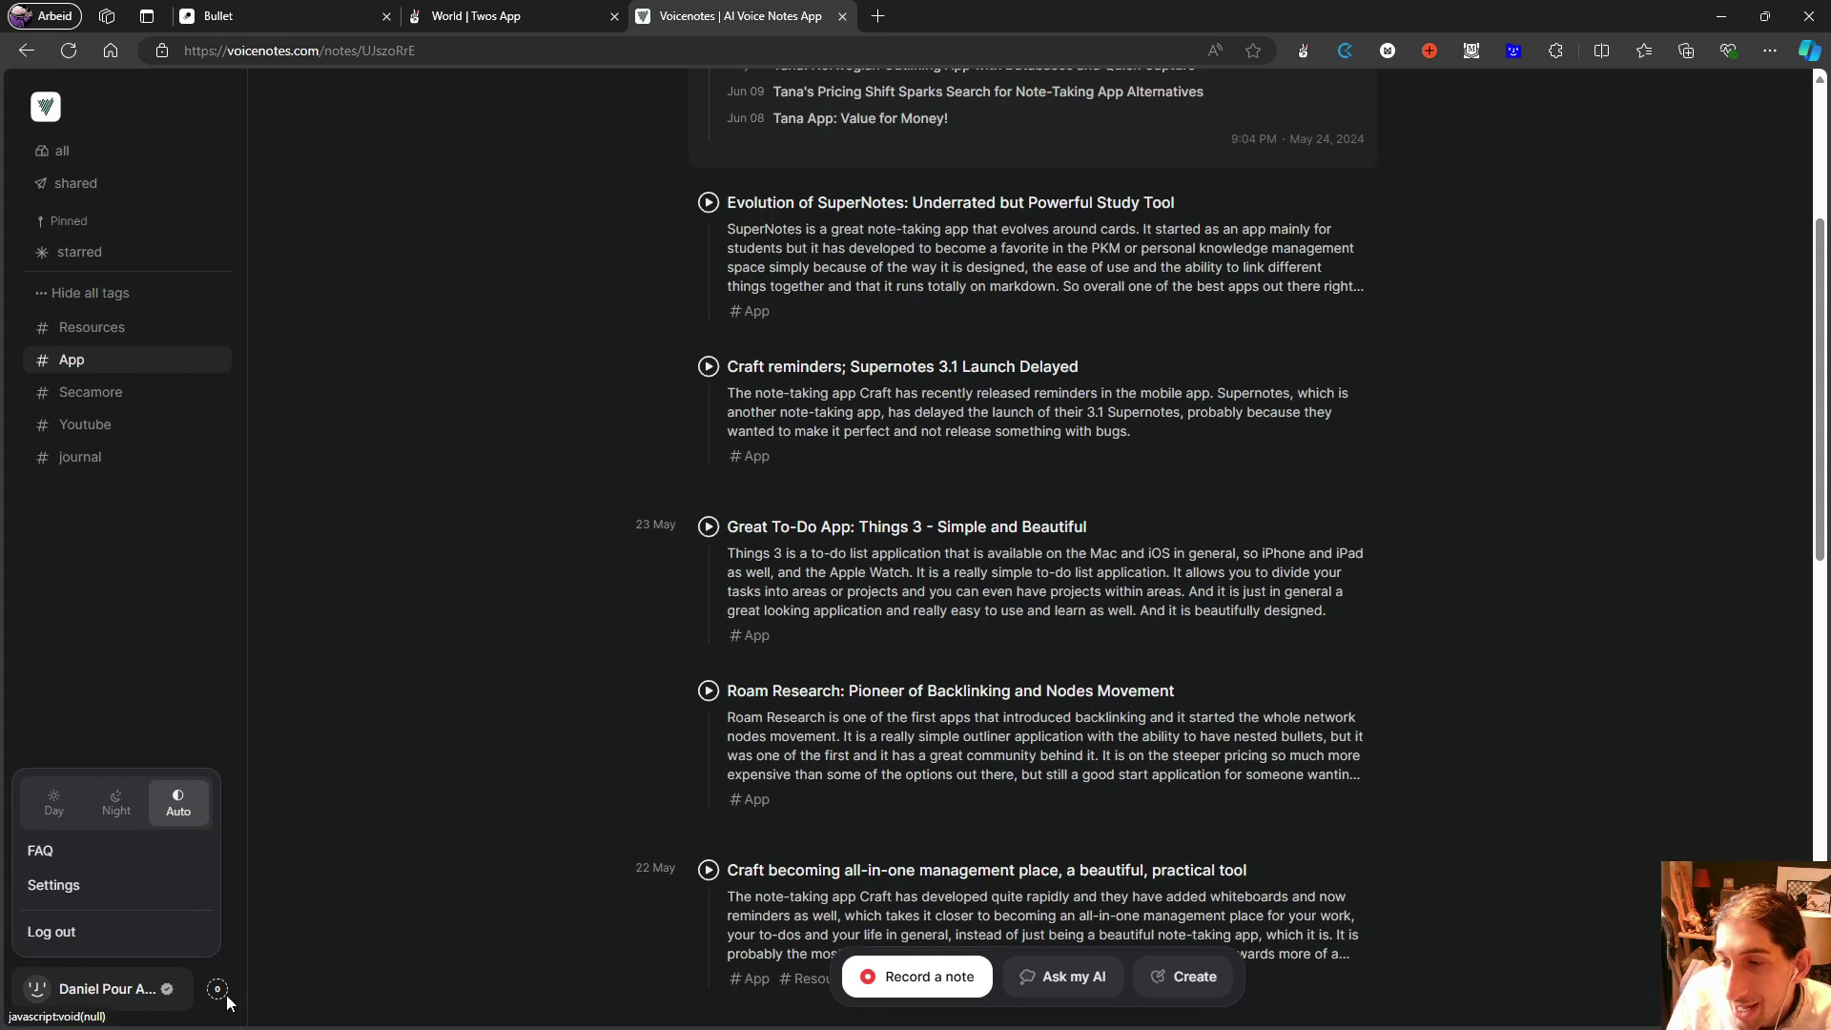
left_click(71, 887)
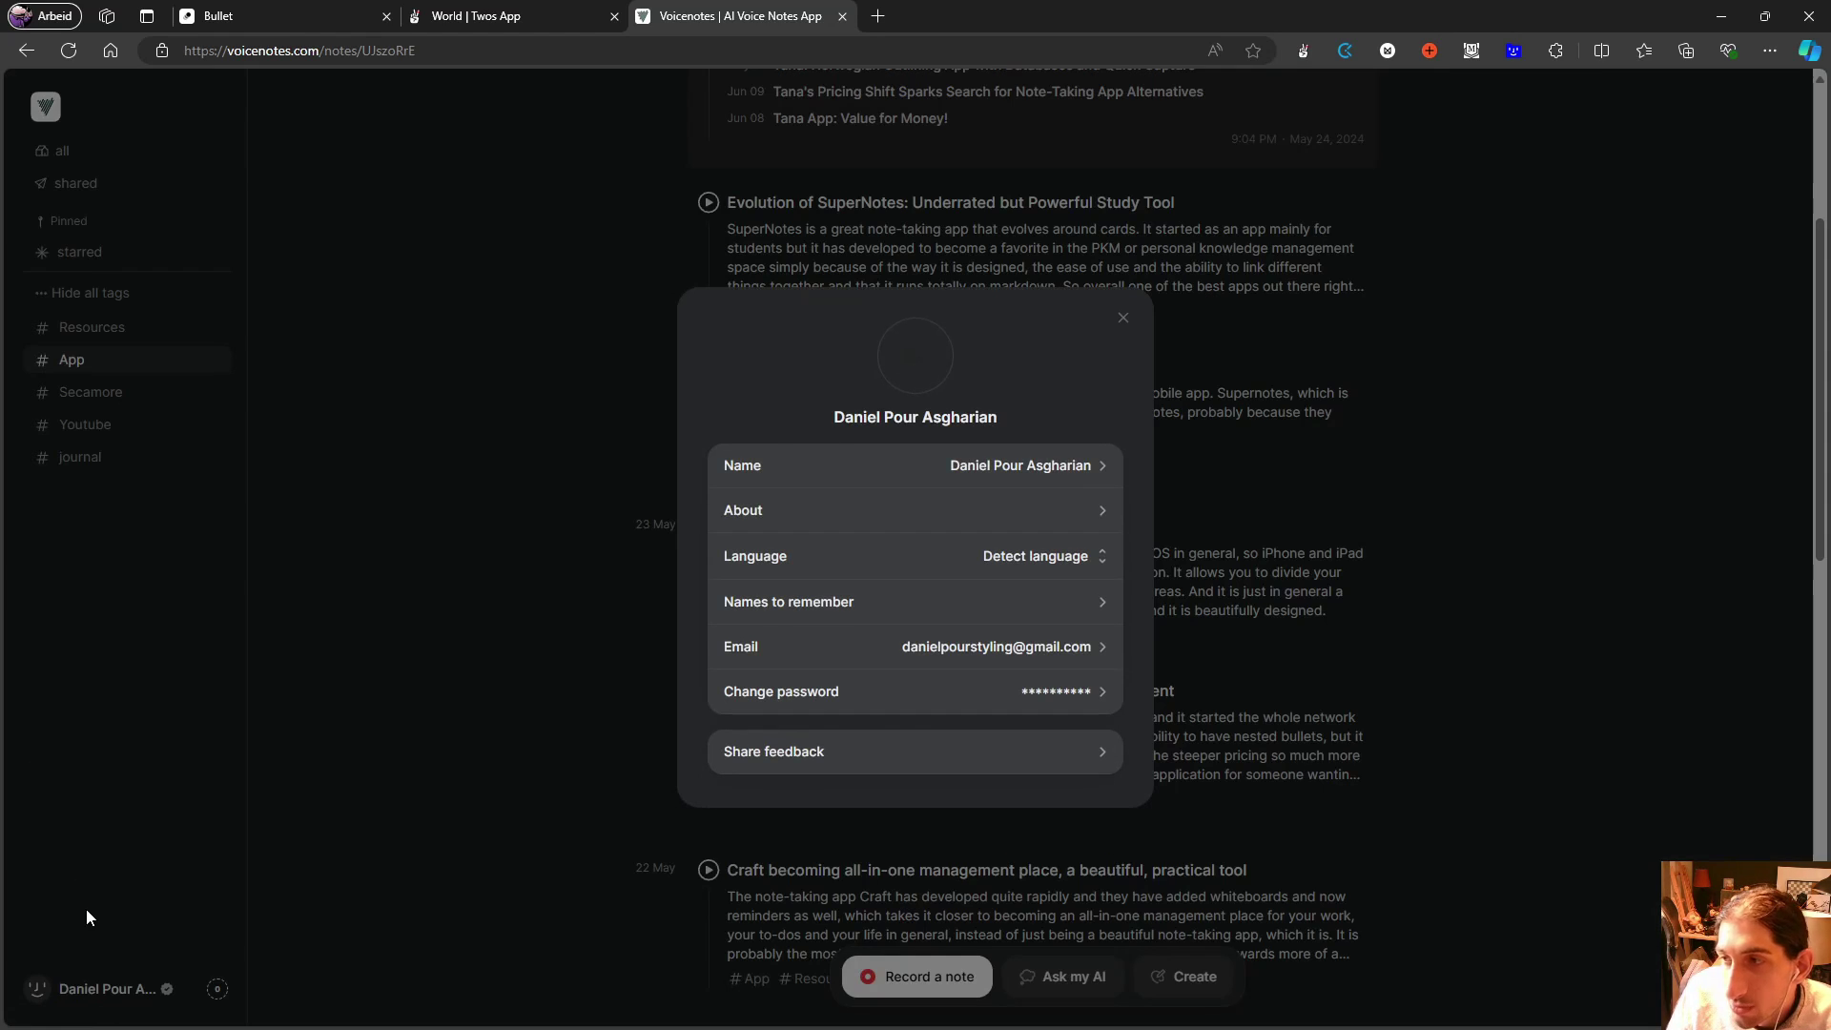
left_click(385, 450)
scroll(507, 527, "down", 3)
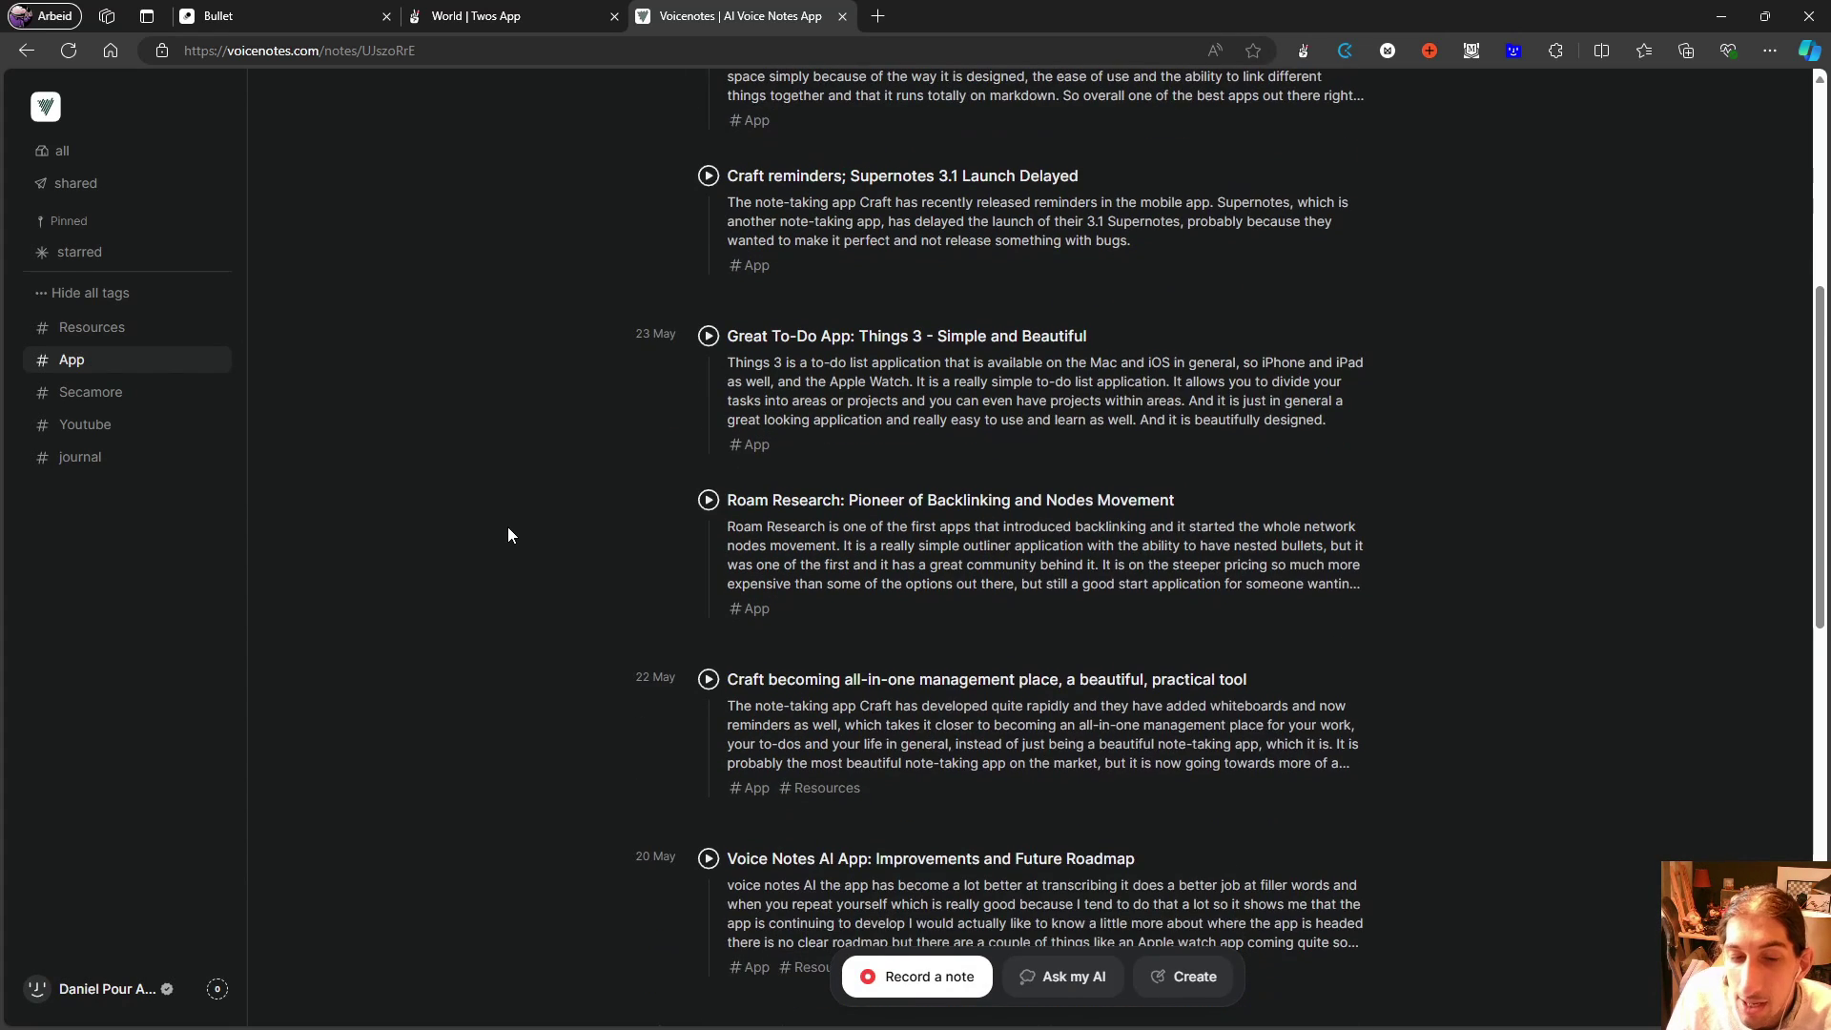
scroll(507, 527, "down", 1)
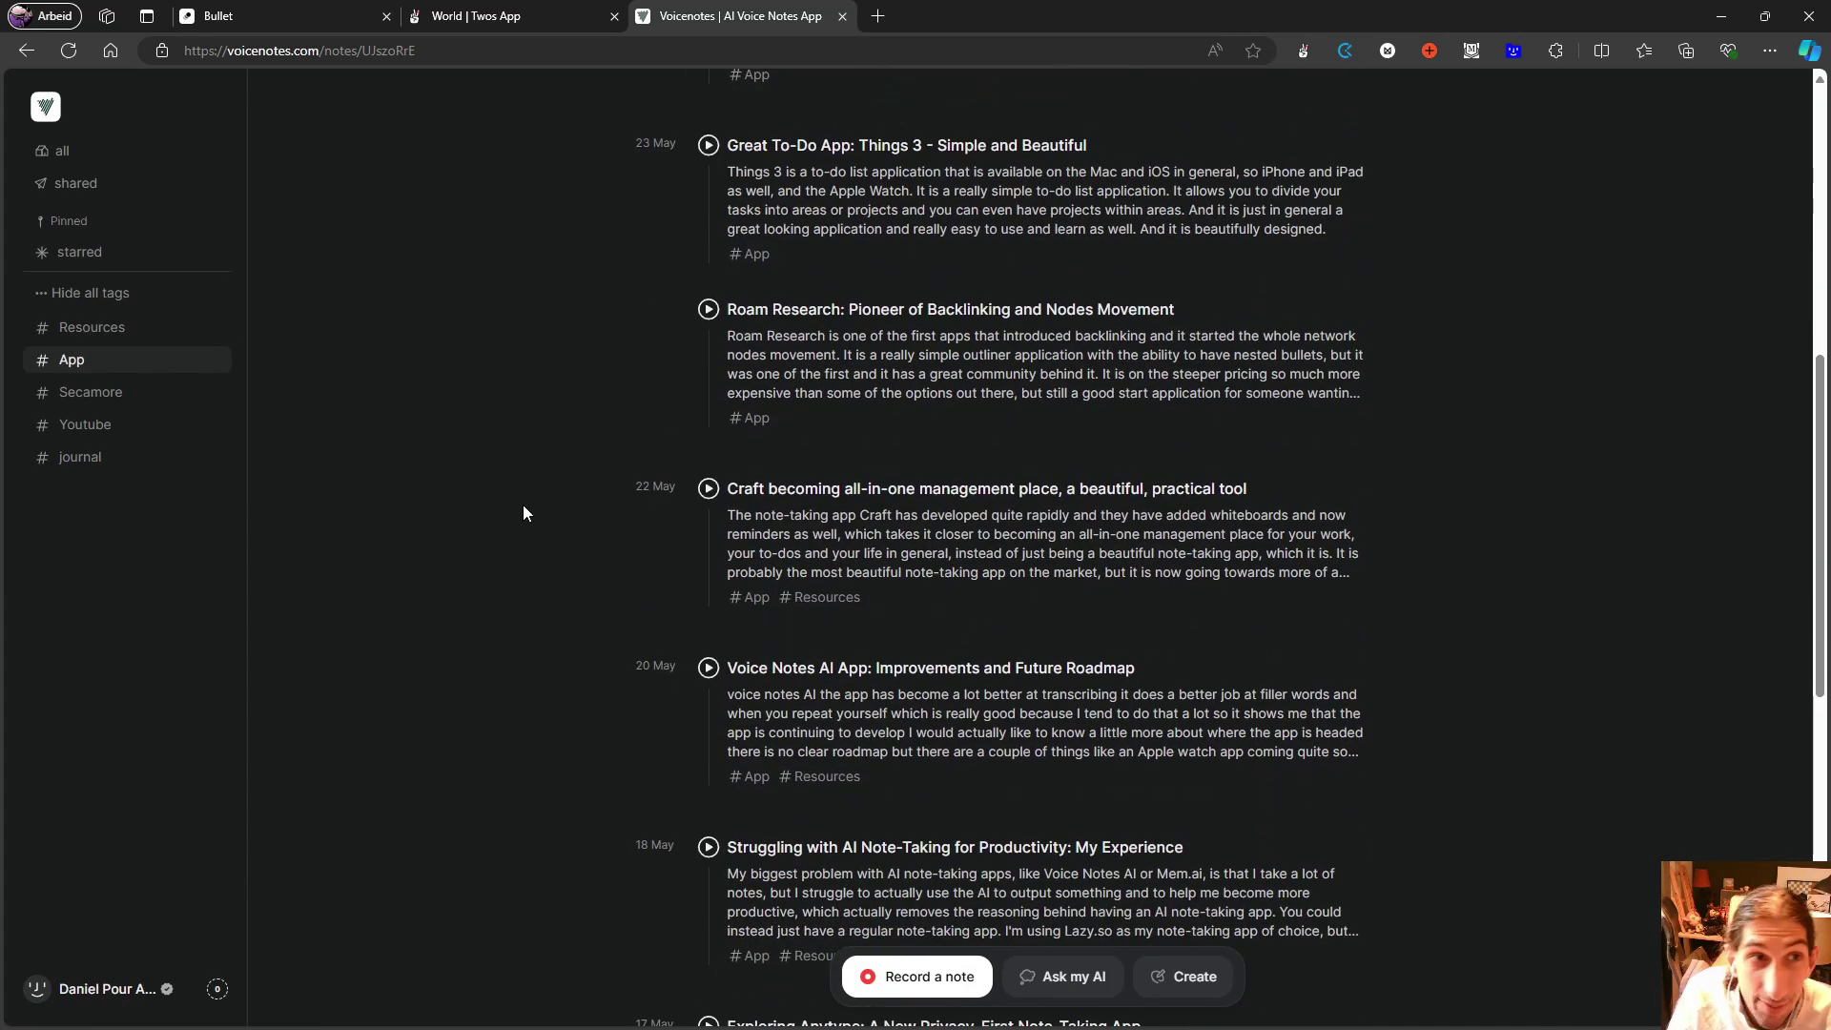
scroll(523, 506, "up", 1)
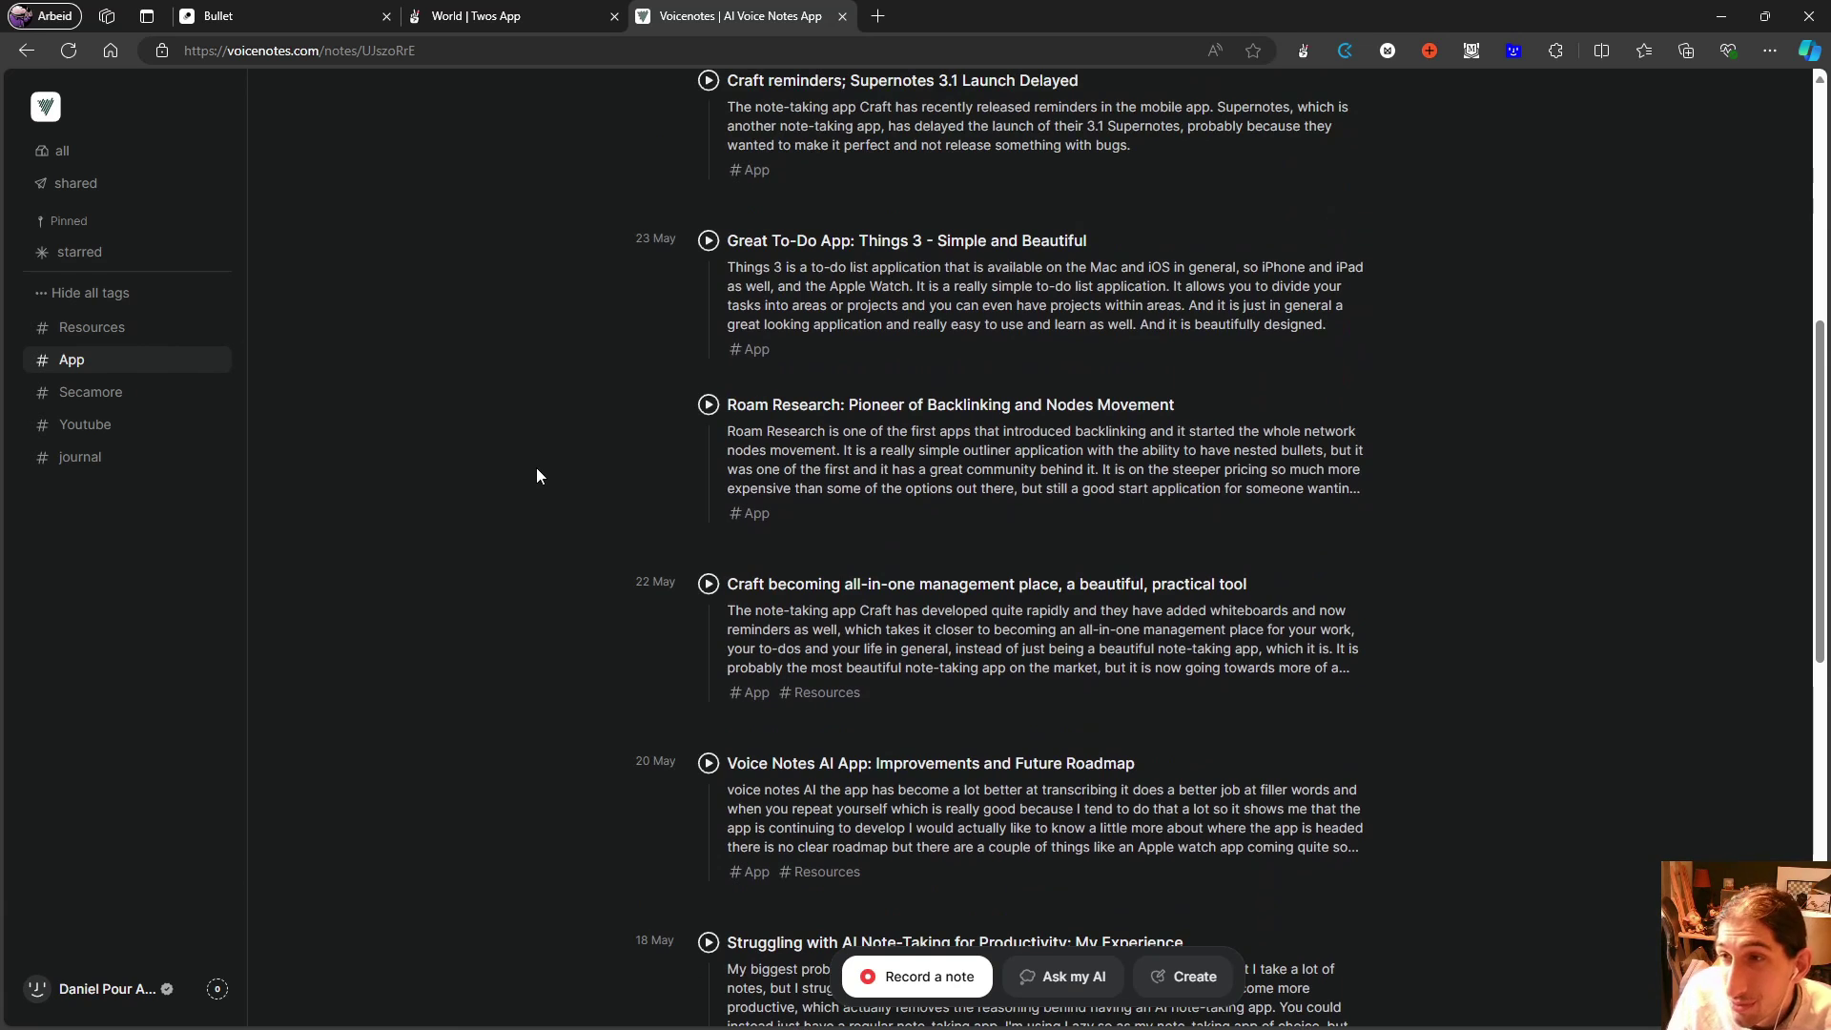
scroll(539, 481, "down", 1)
- Open mymind in a new tab and preview the Apple Watch comparison and Storytelling cards
key("ctrl+t")
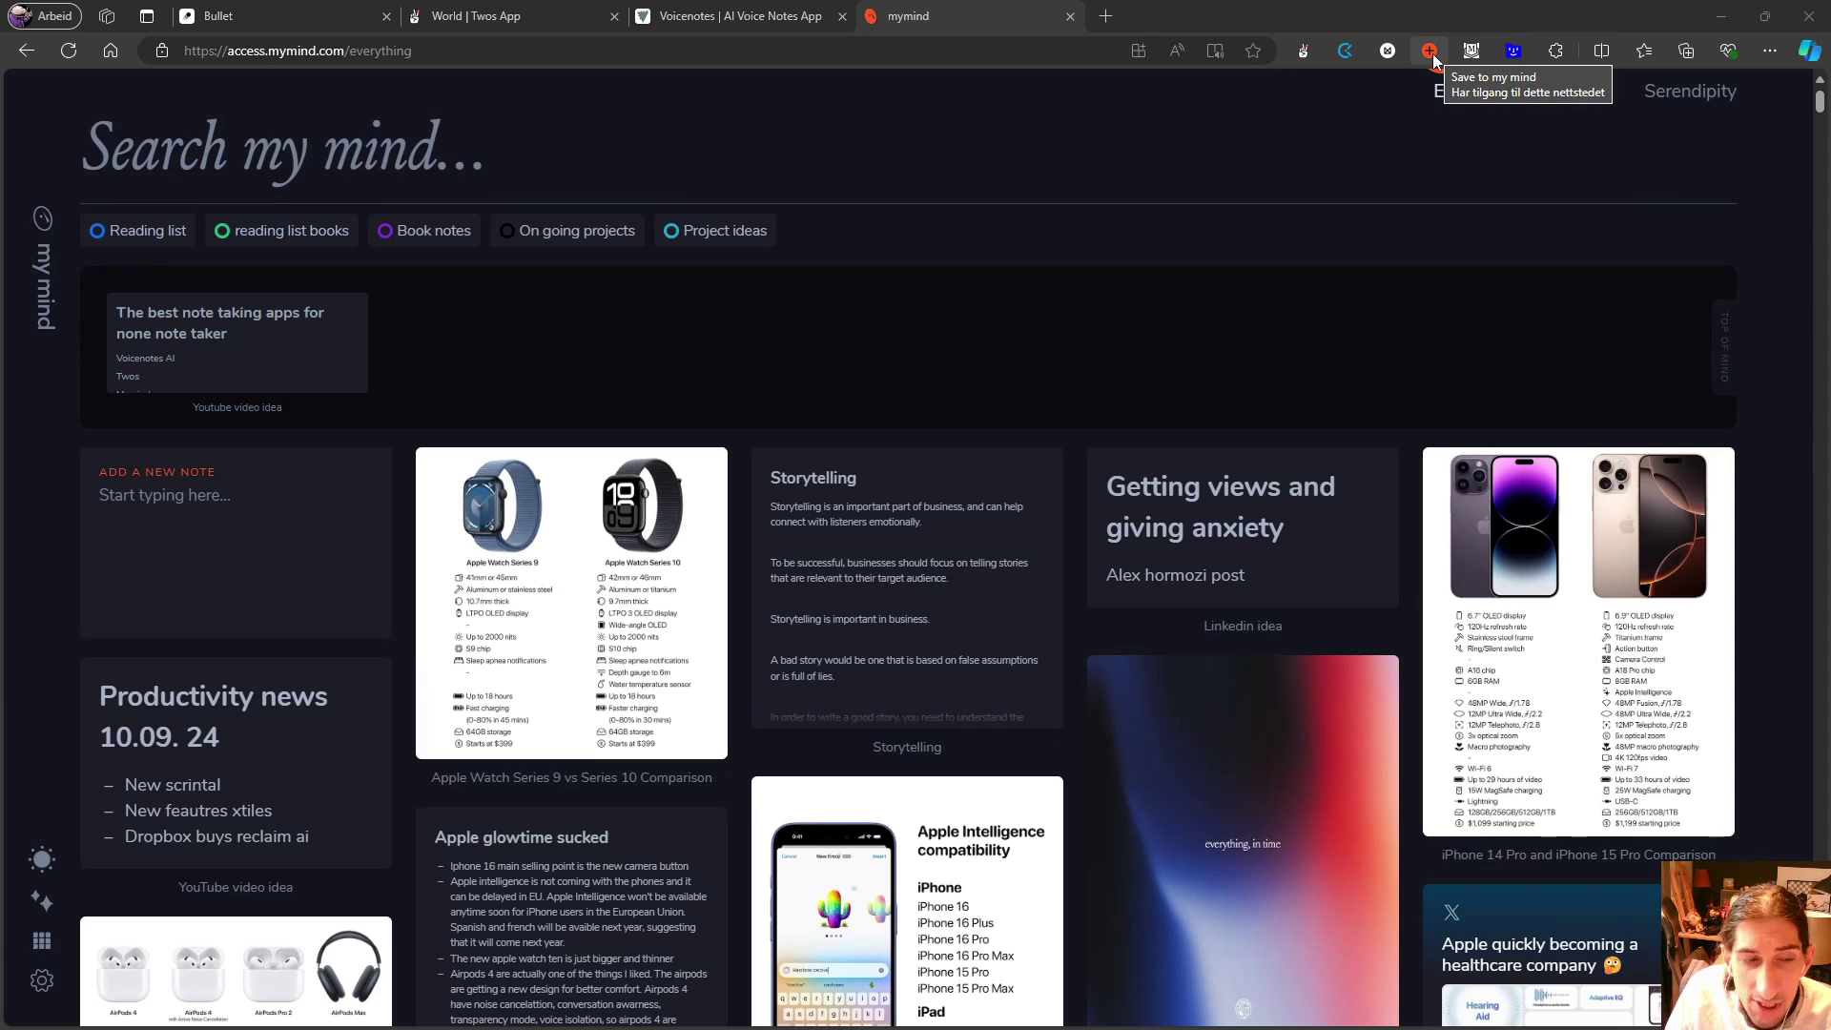
left_click(626, 551)
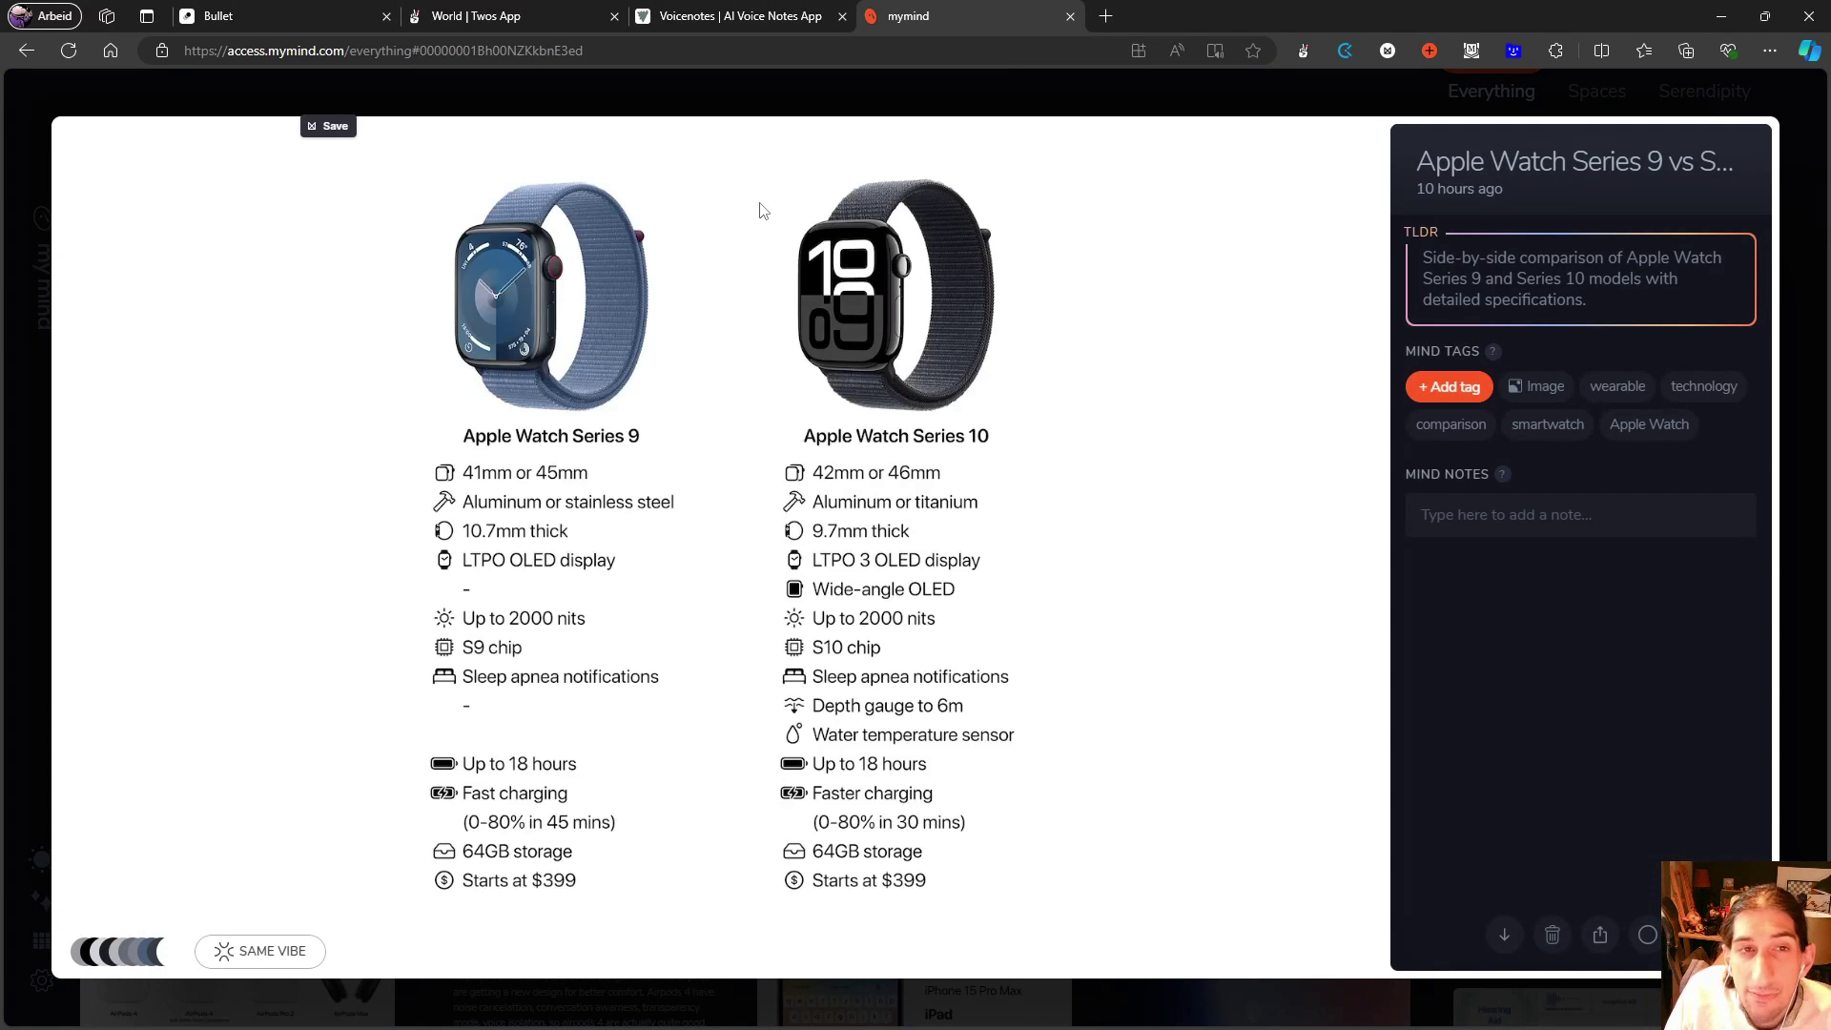
left_click(896, 84)
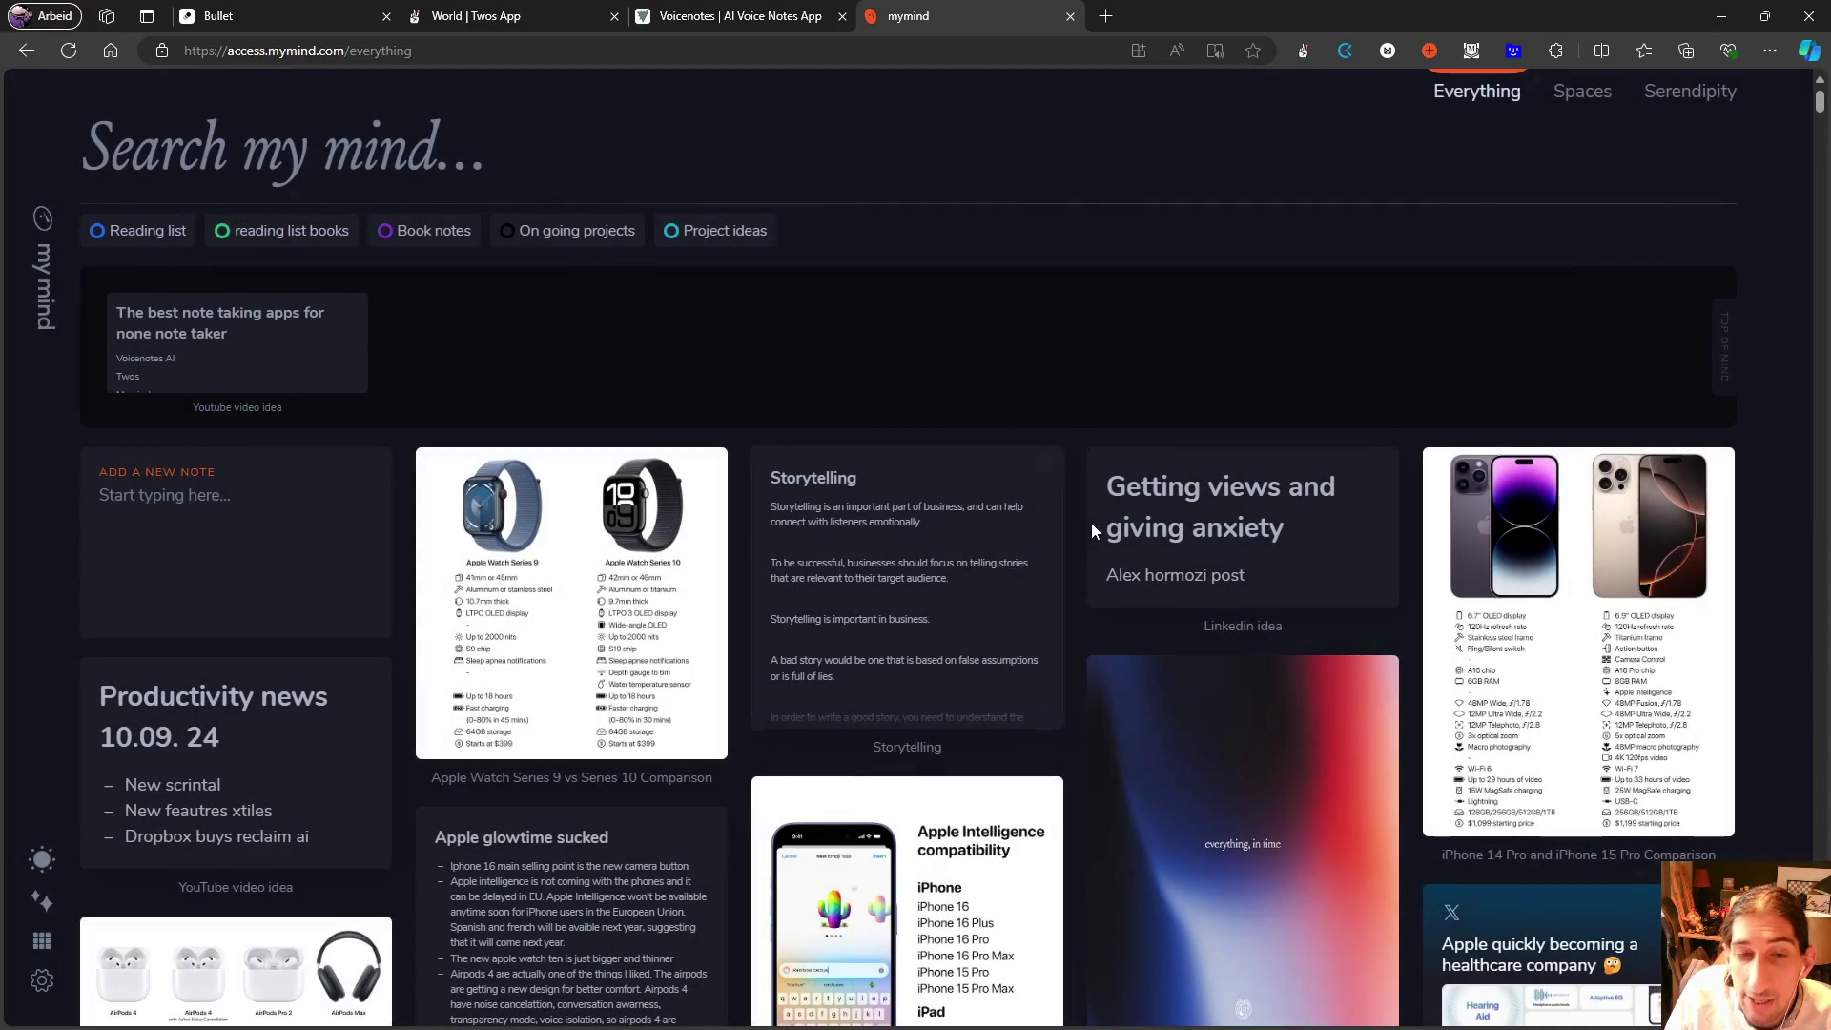
left_click(897, 631)
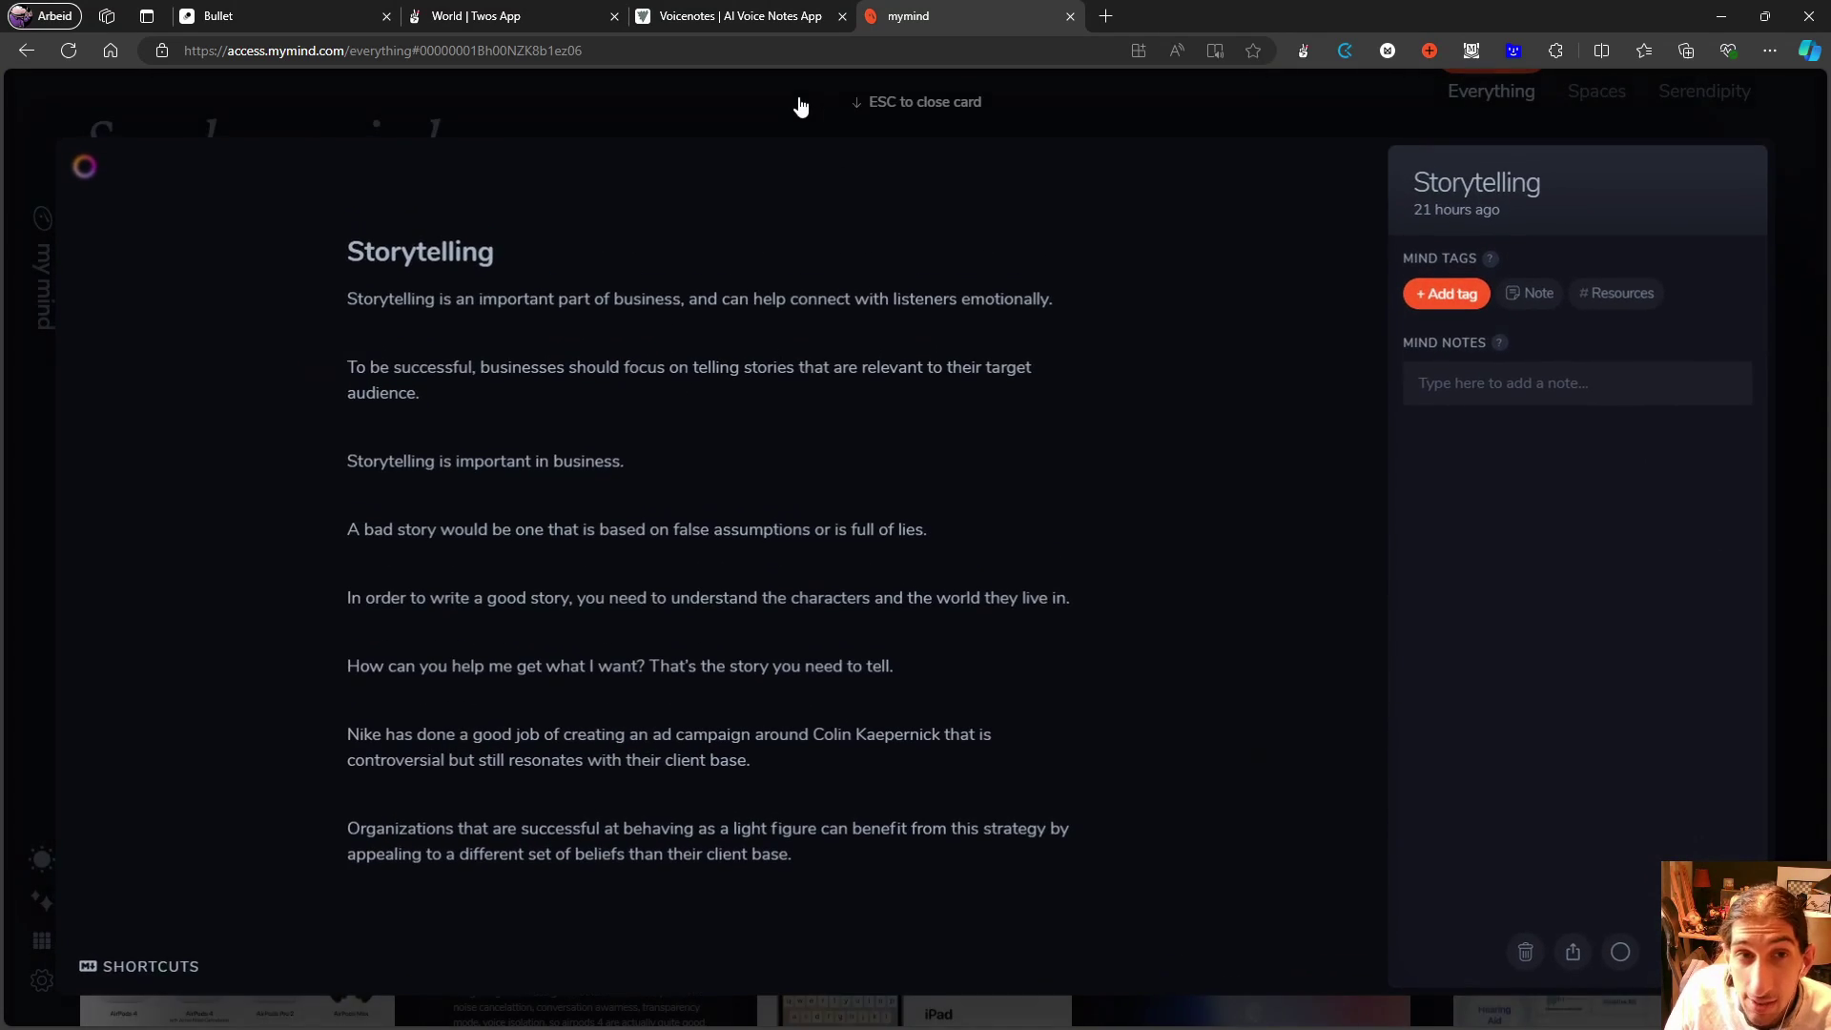
left_click(799, 96)
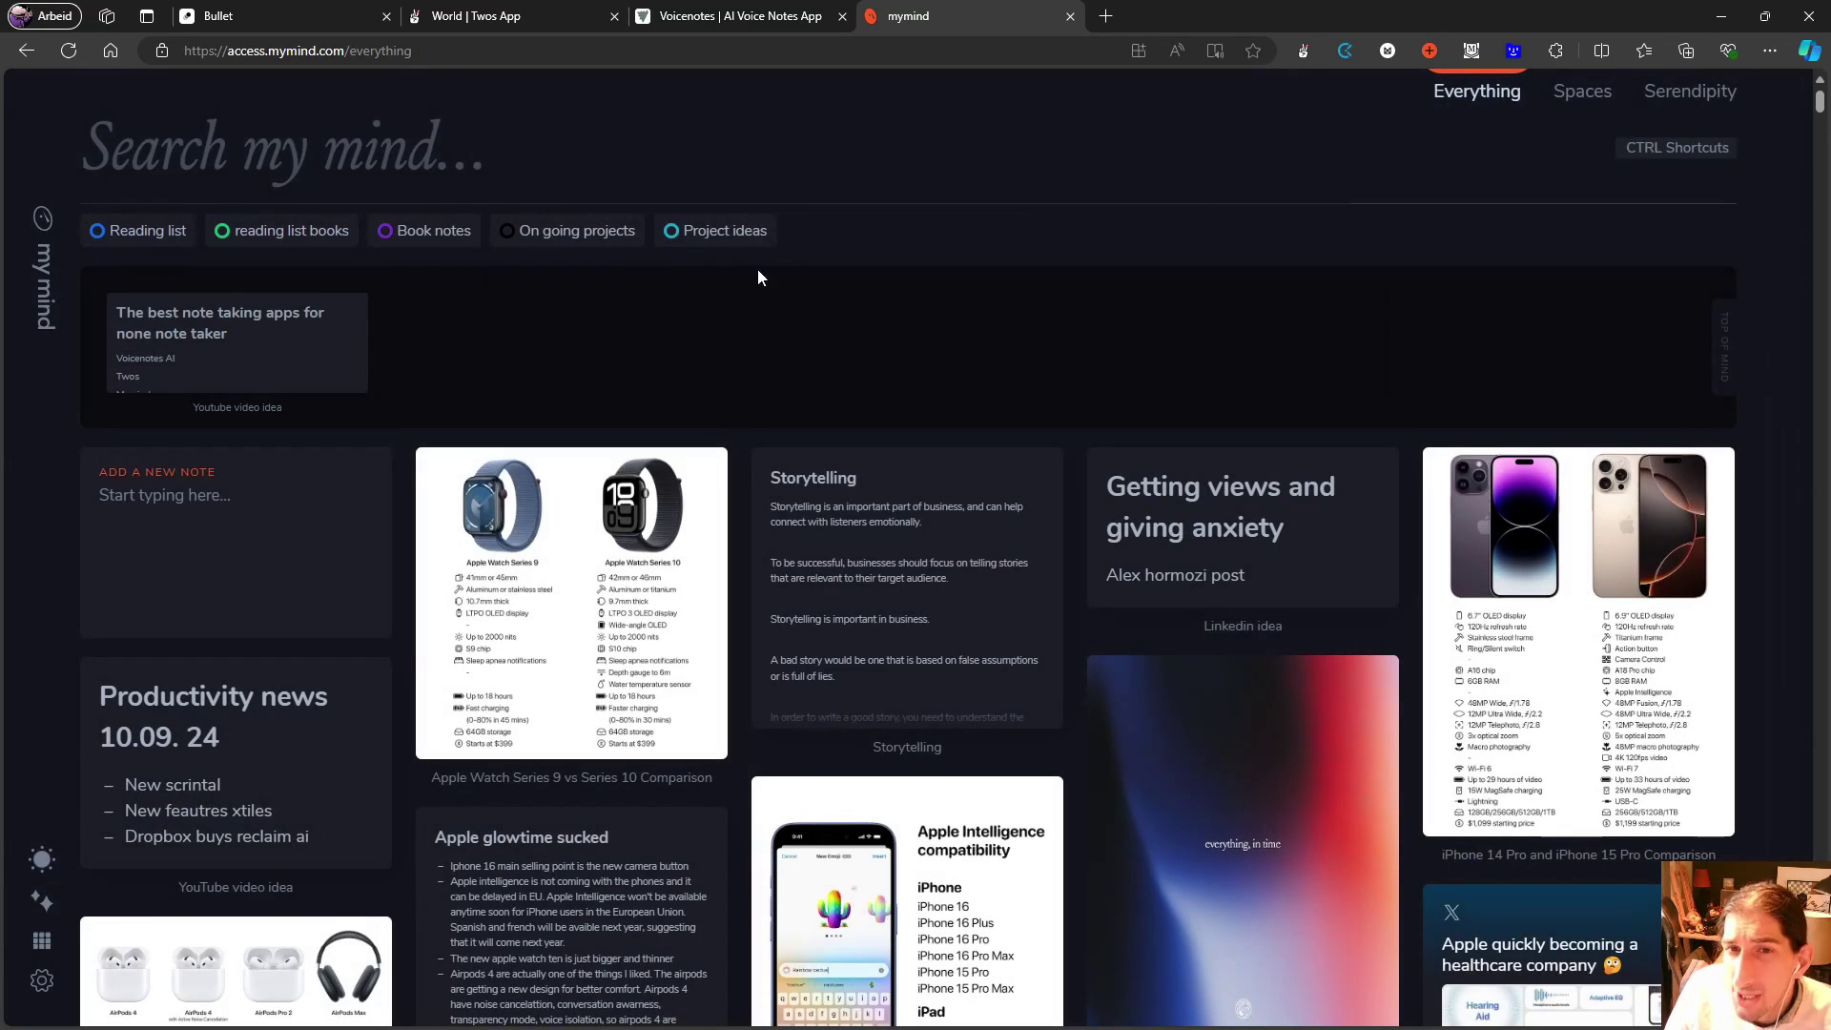
left_click(573, 531)
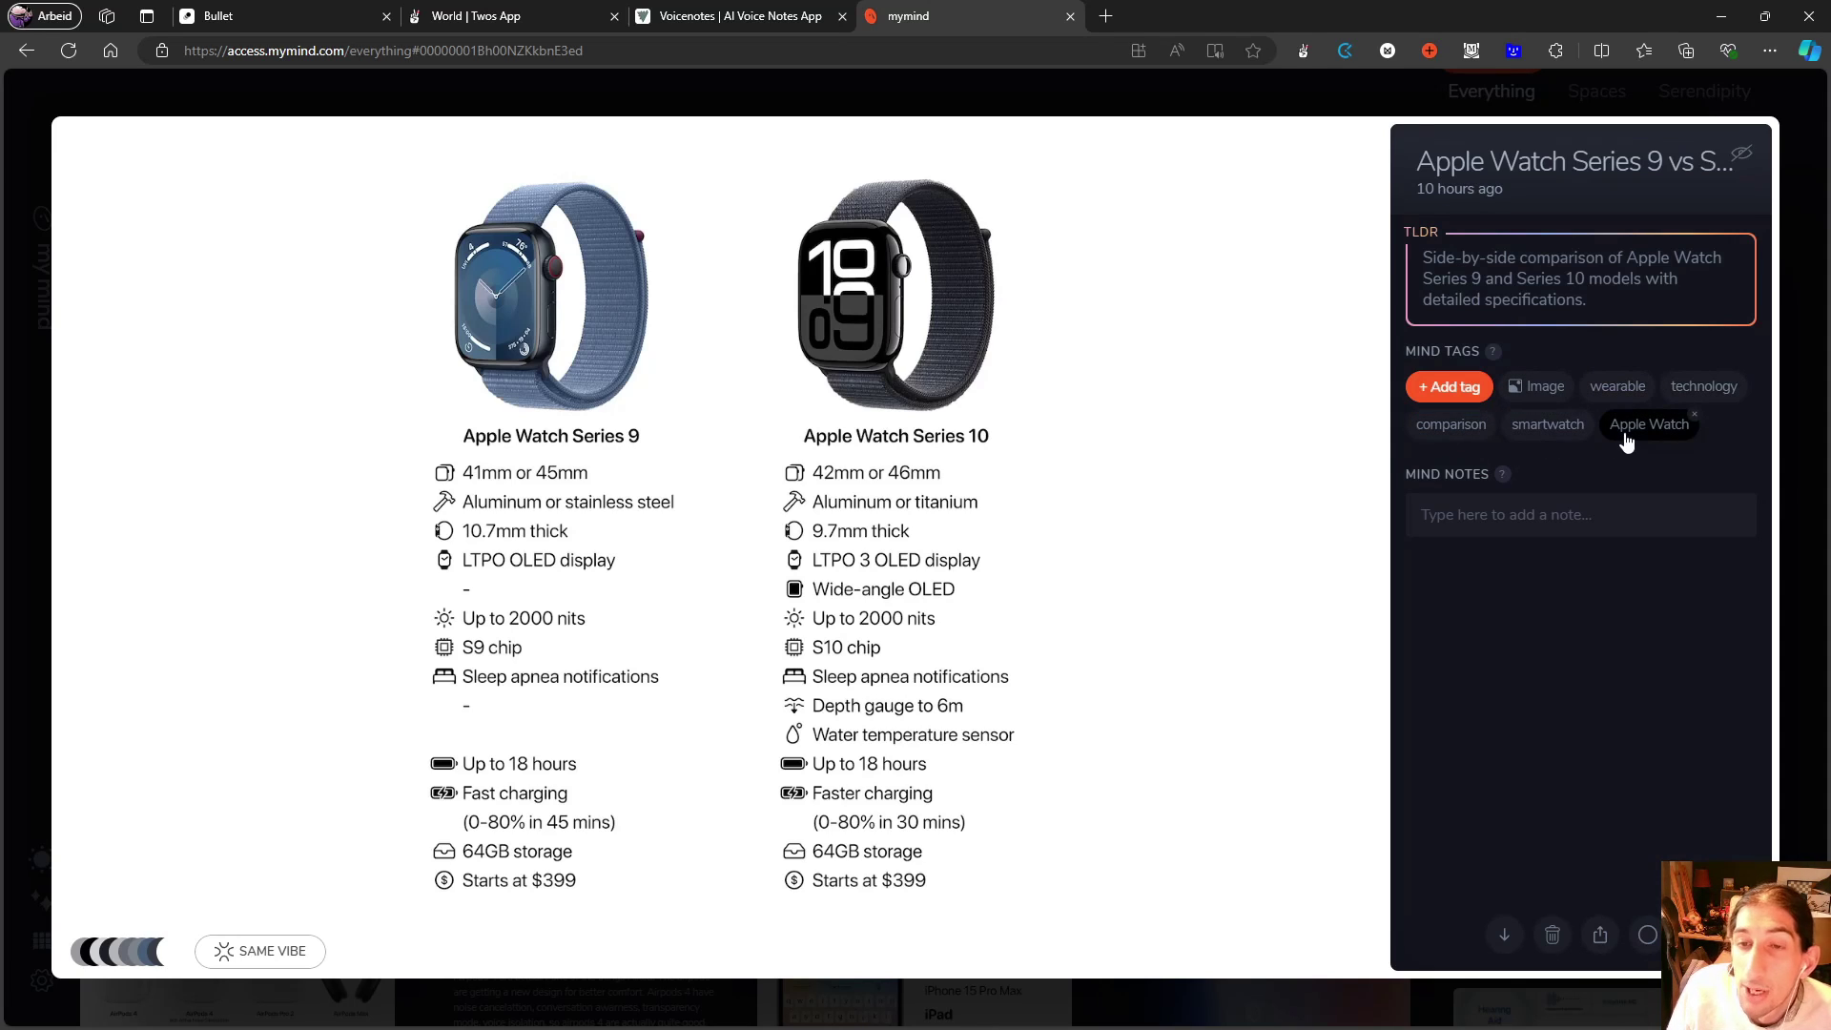
left_click(1546, 429)
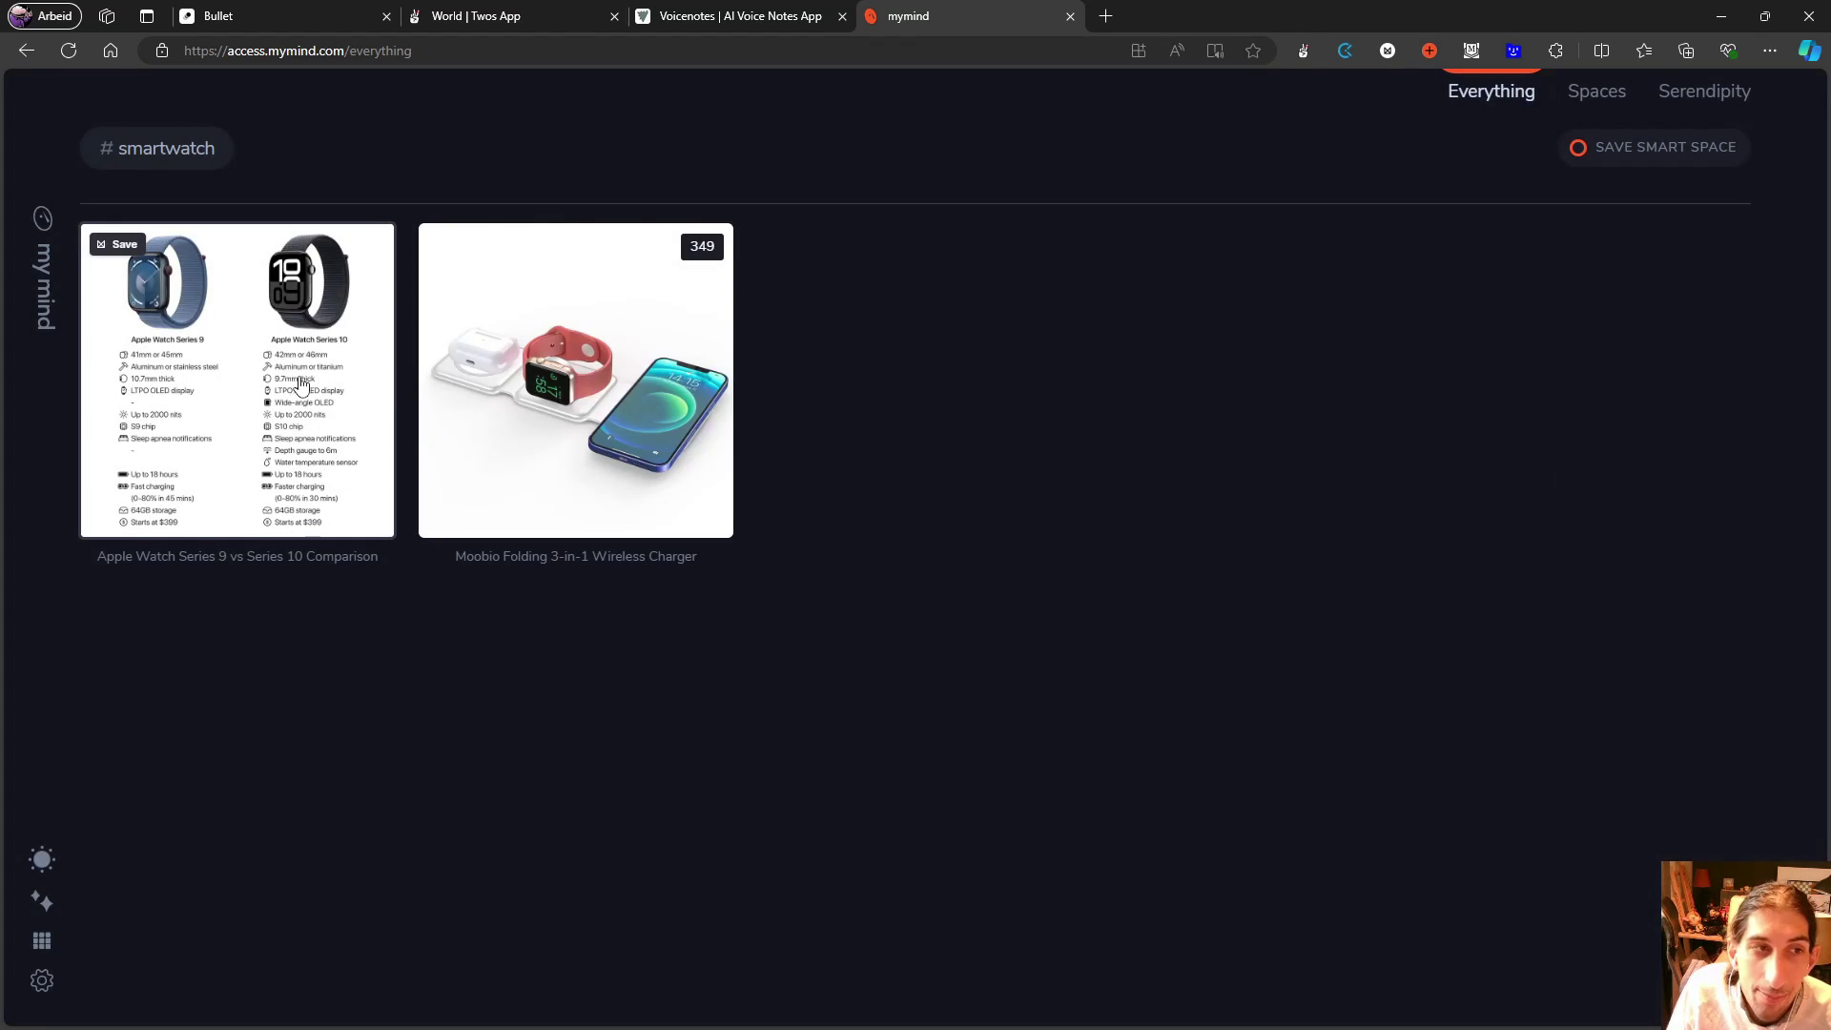
left_click(234, 144)
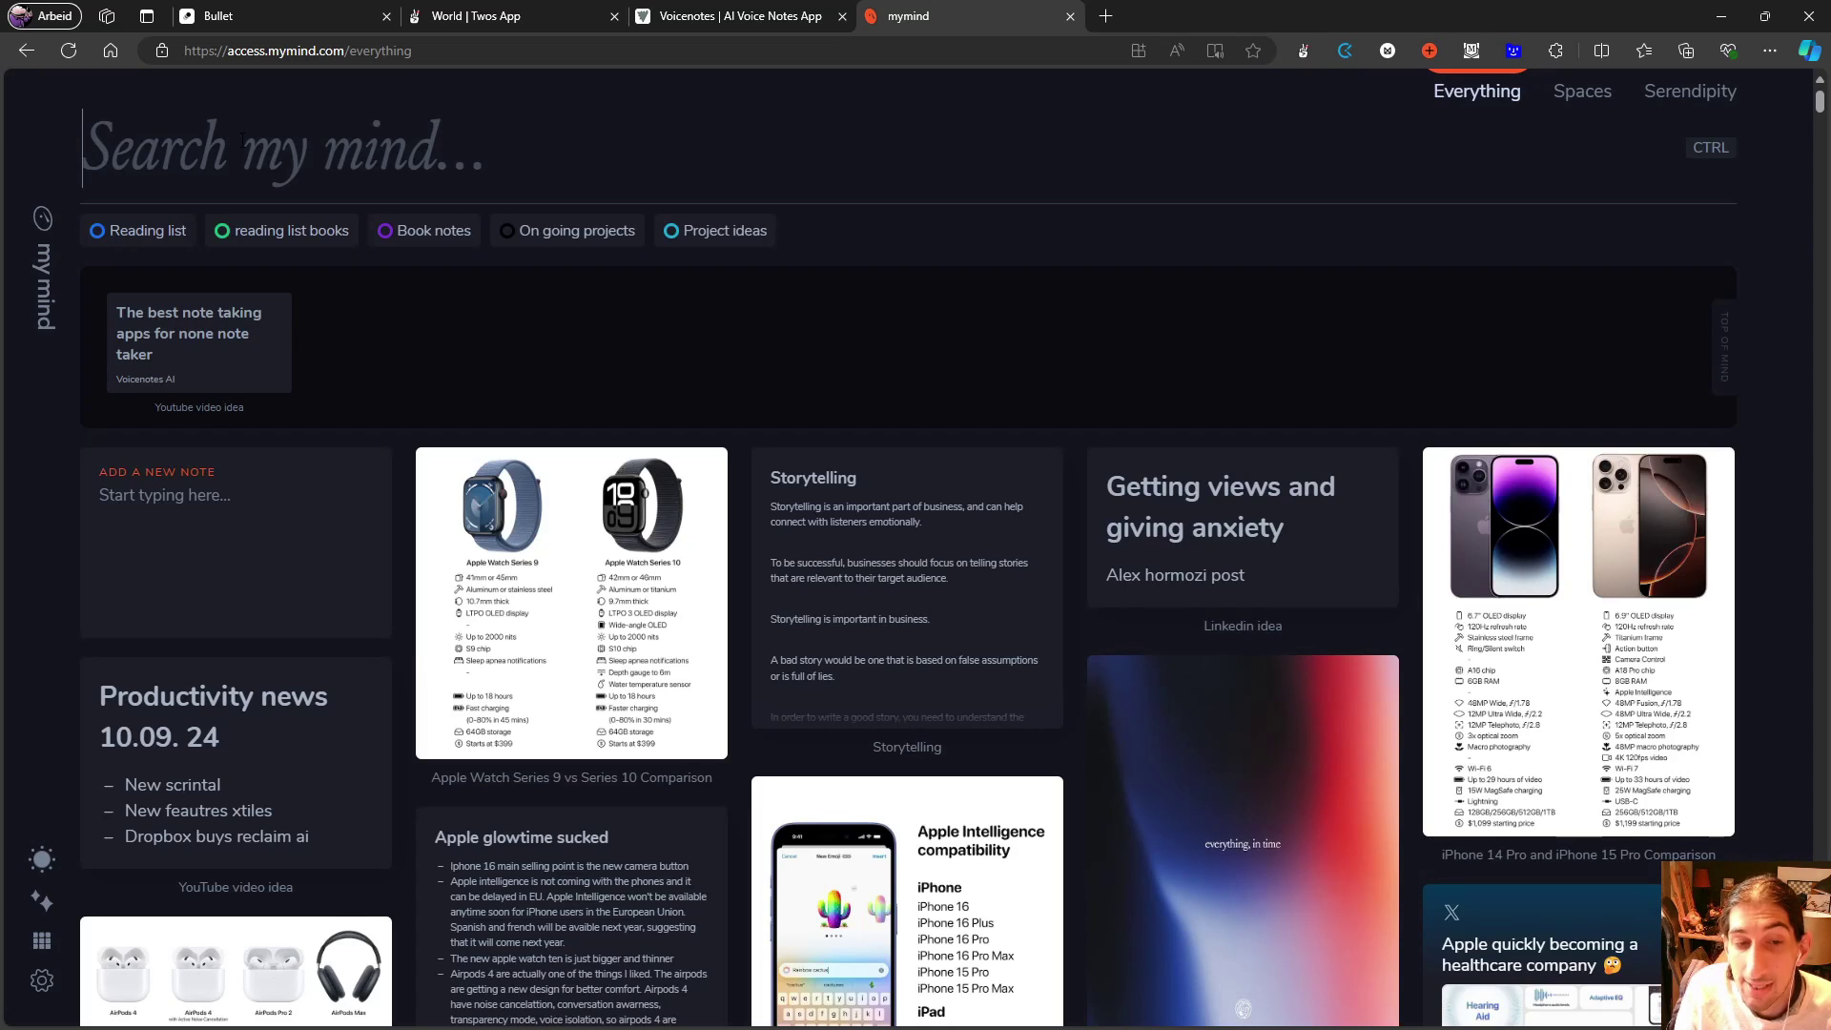
- Filter the board by the '#youtube video idea' tag and browse the matching cards
type("#")
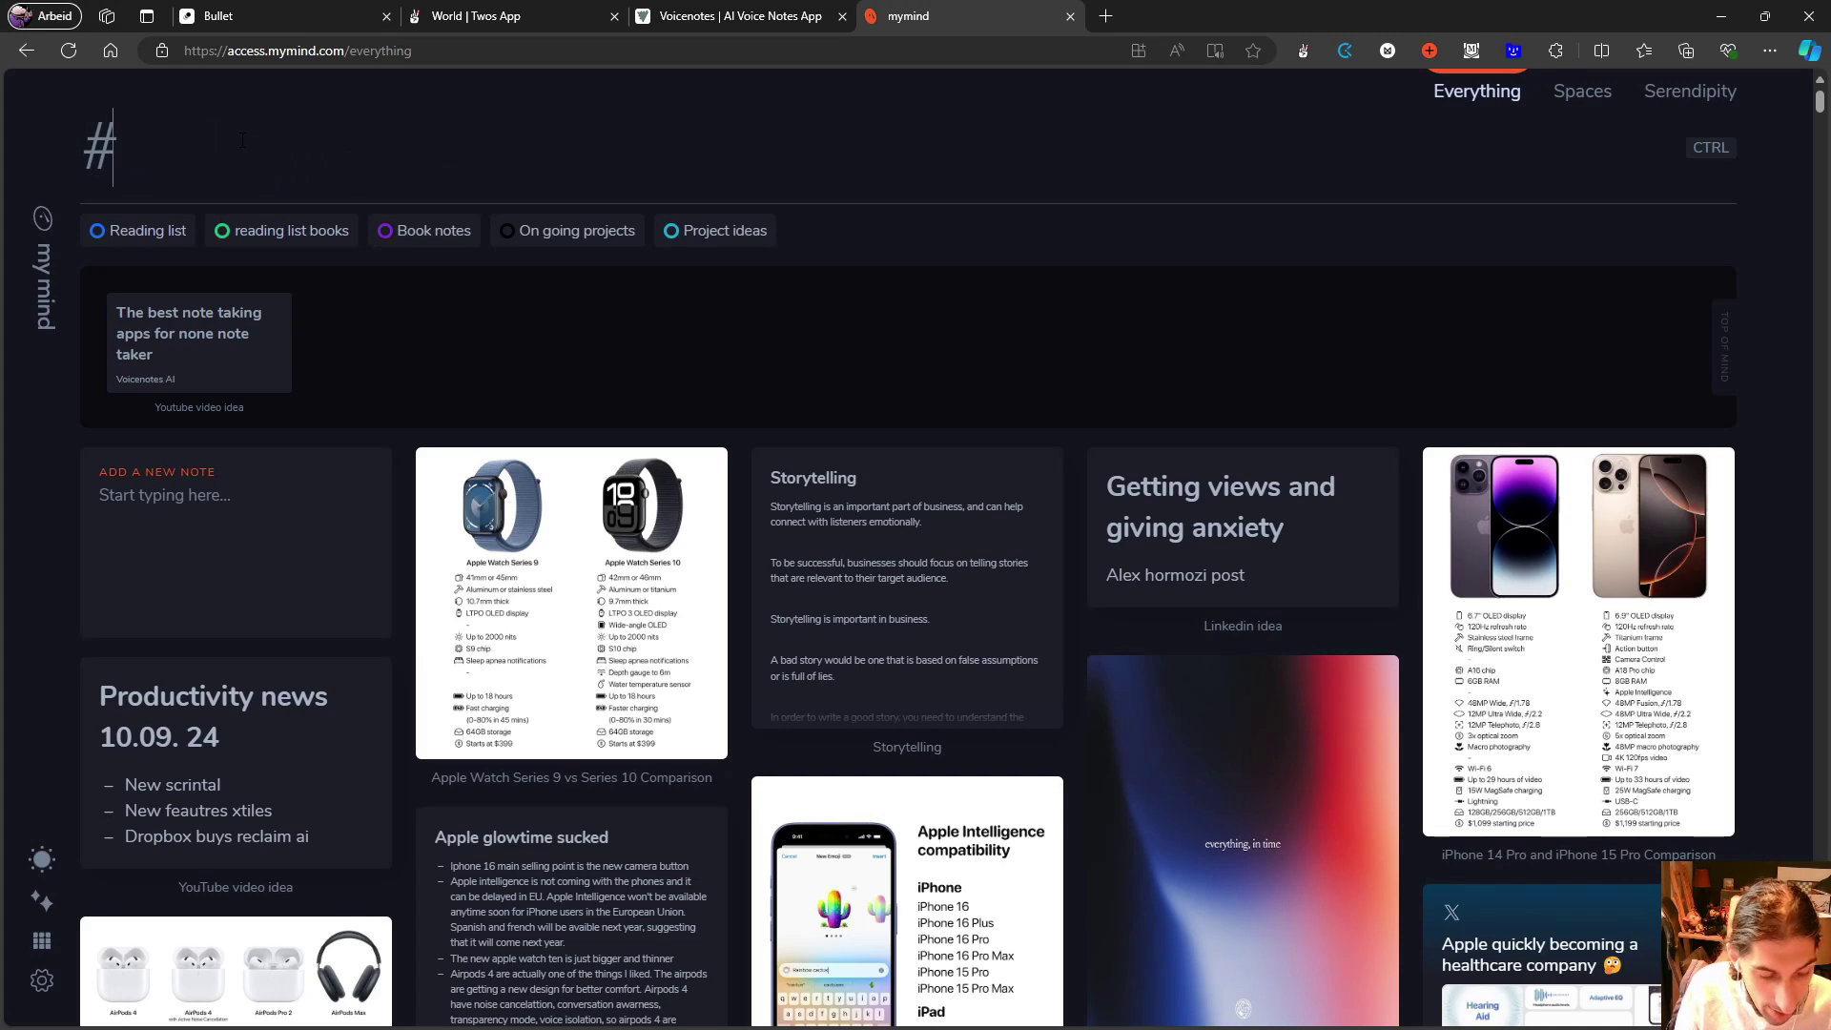
type(" youtube vid")
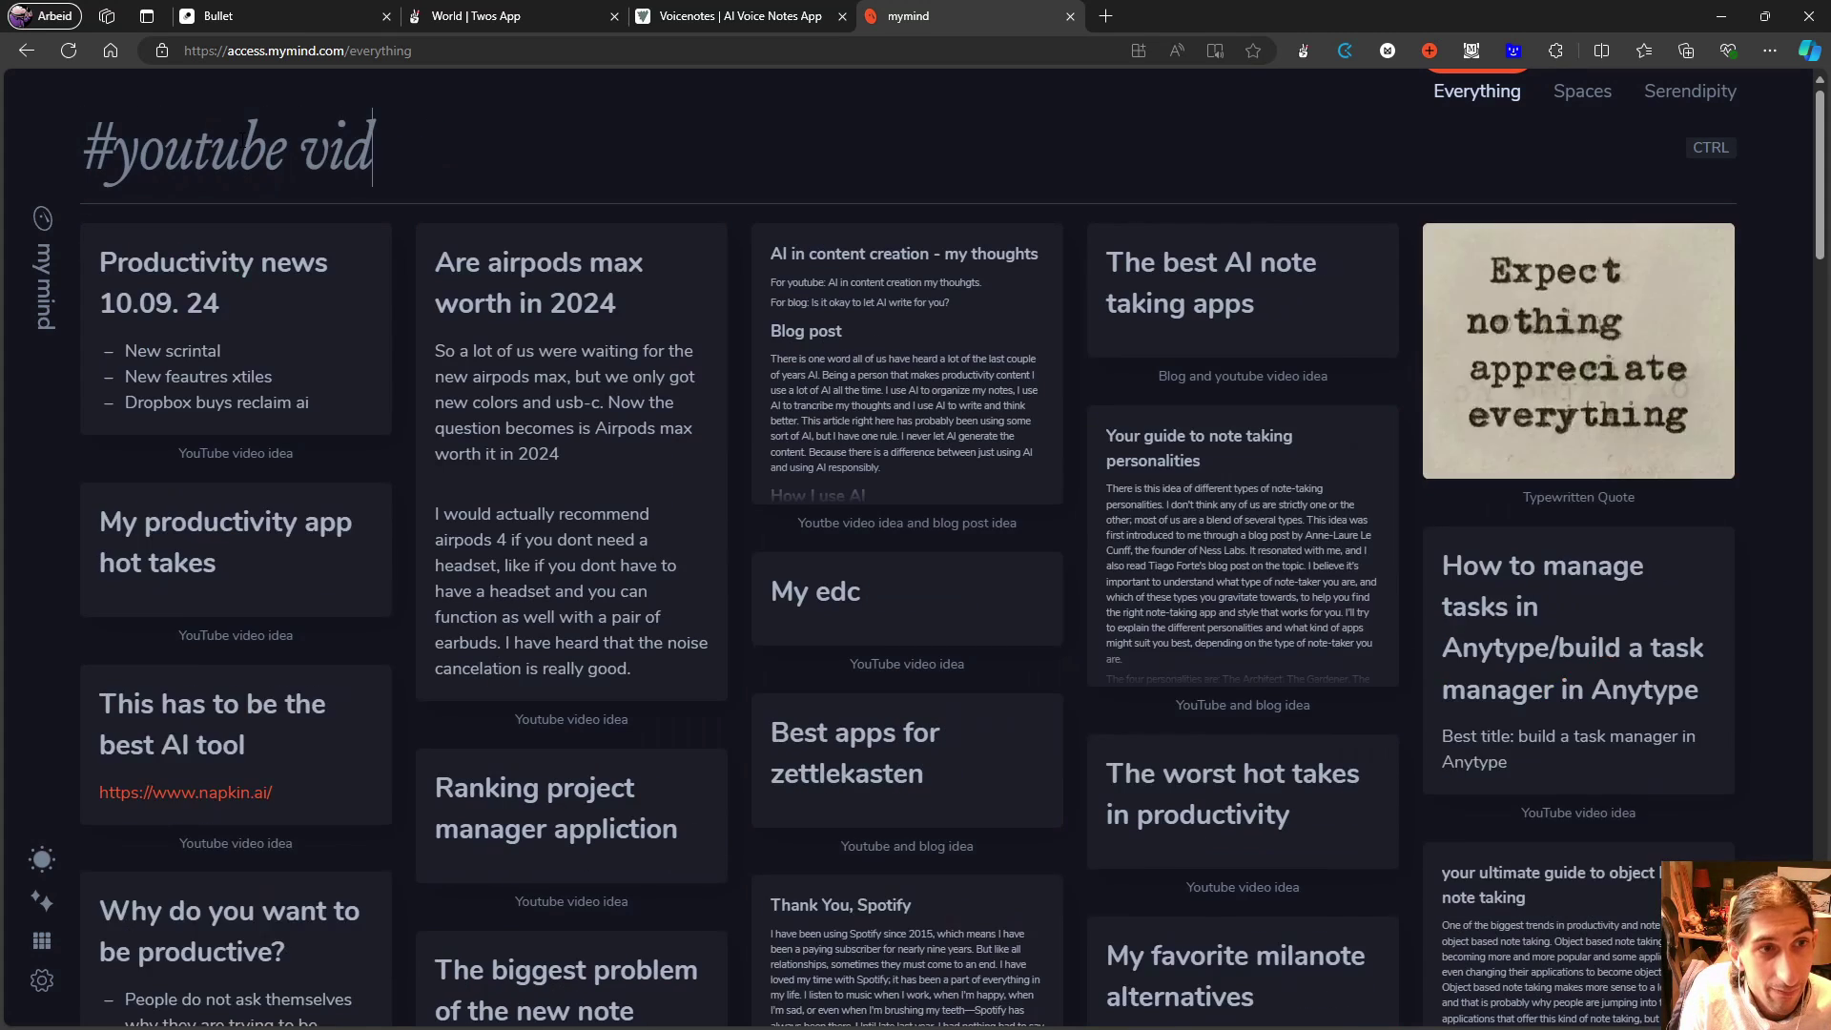
type("eo idea")
key("Return")
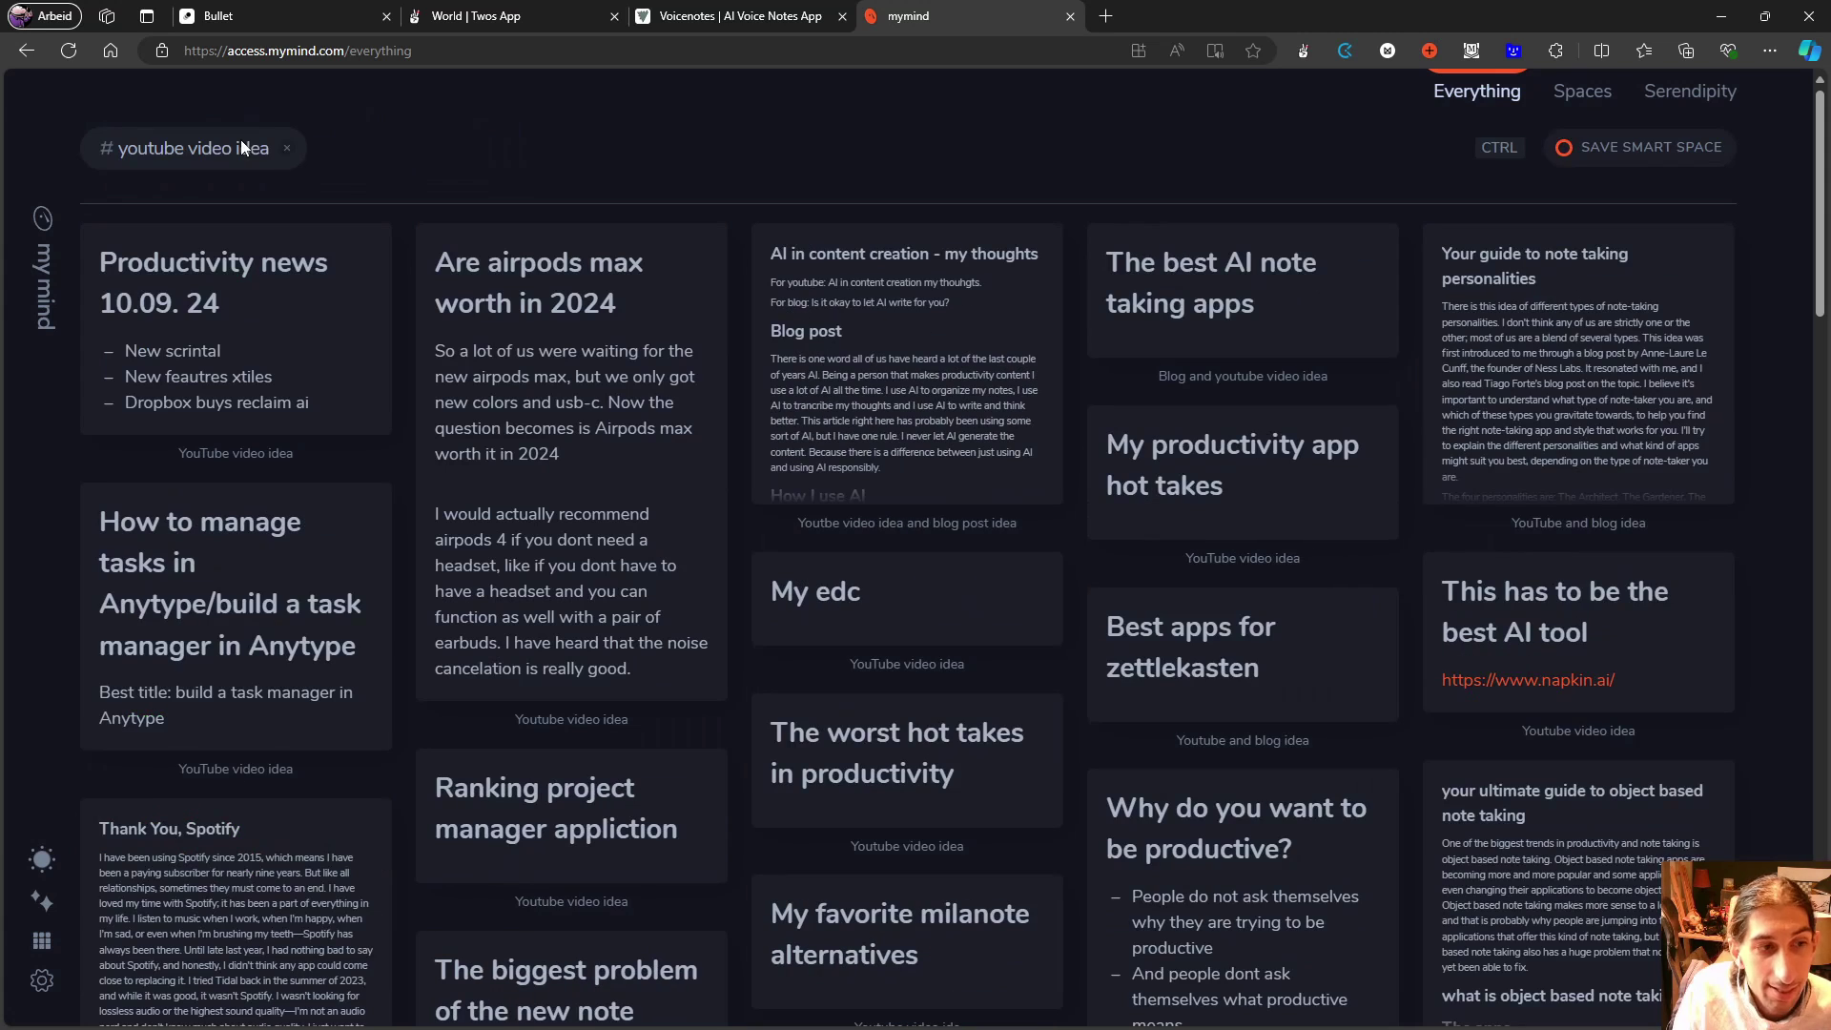
scroll(769, 468, "down", 4)
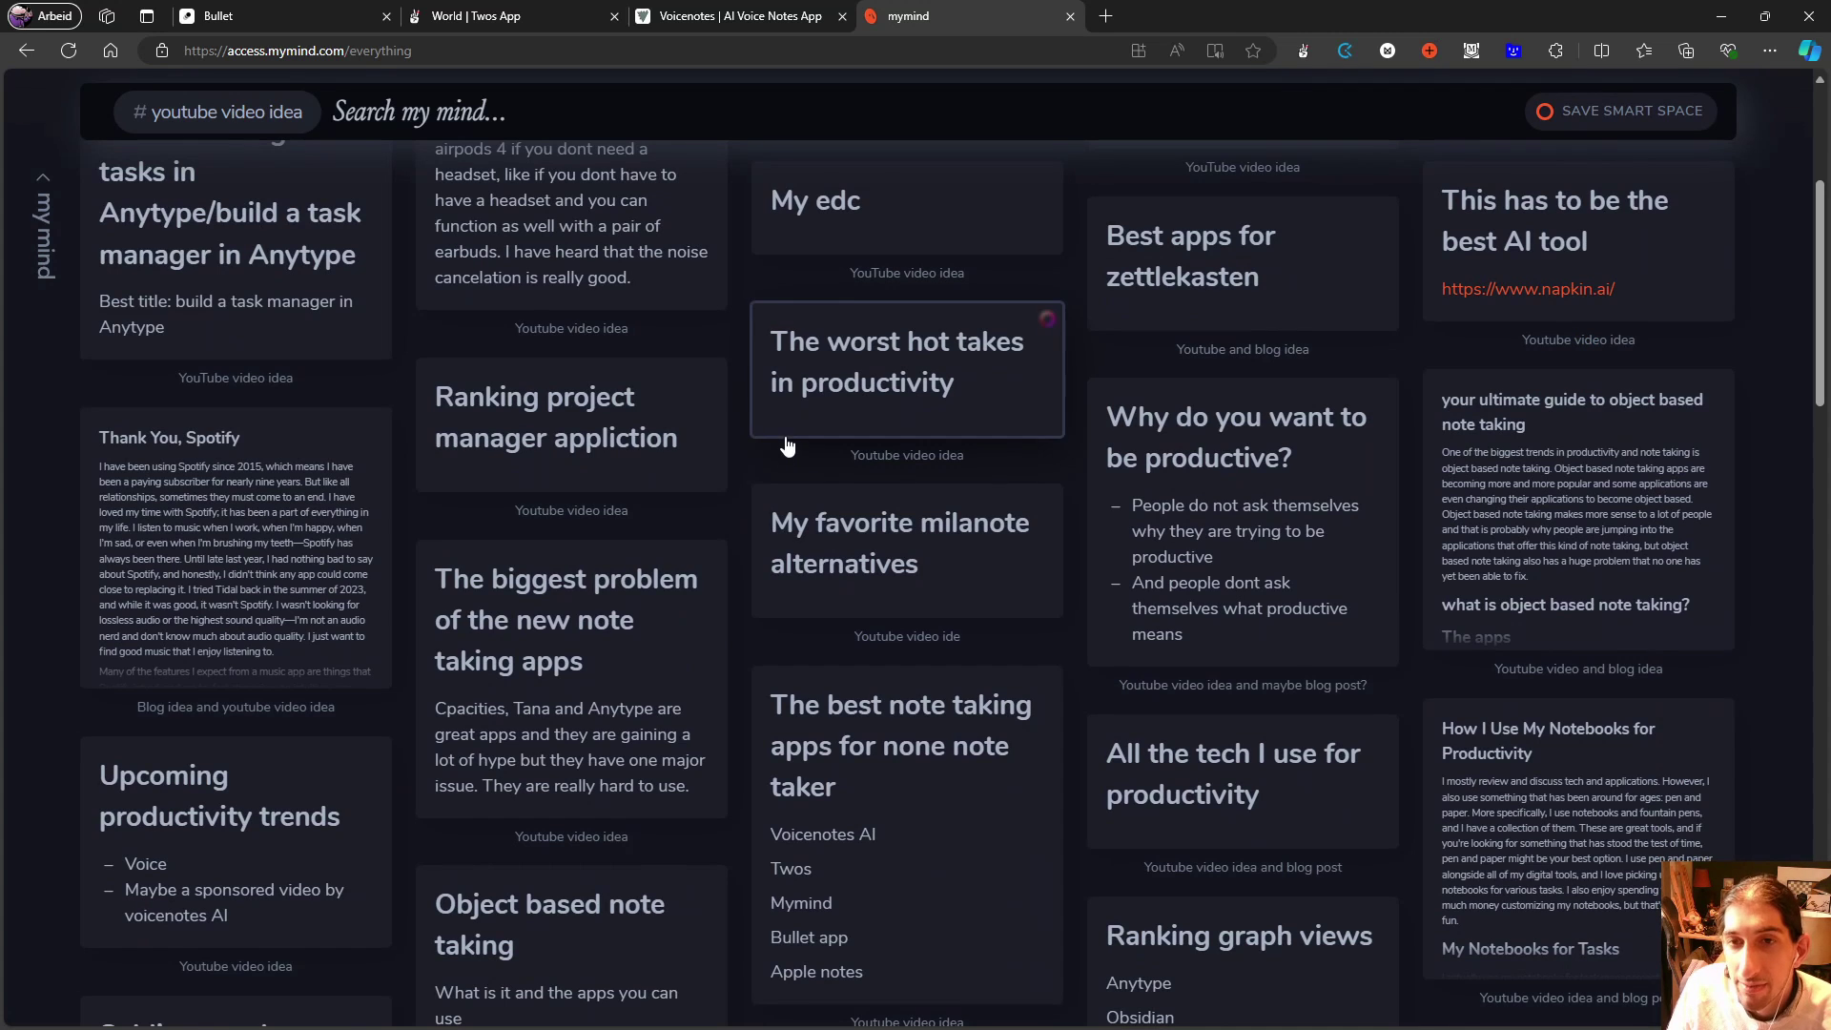
scroll(782, 446, "down", 1)
scroll(780, 448, "down", 3)
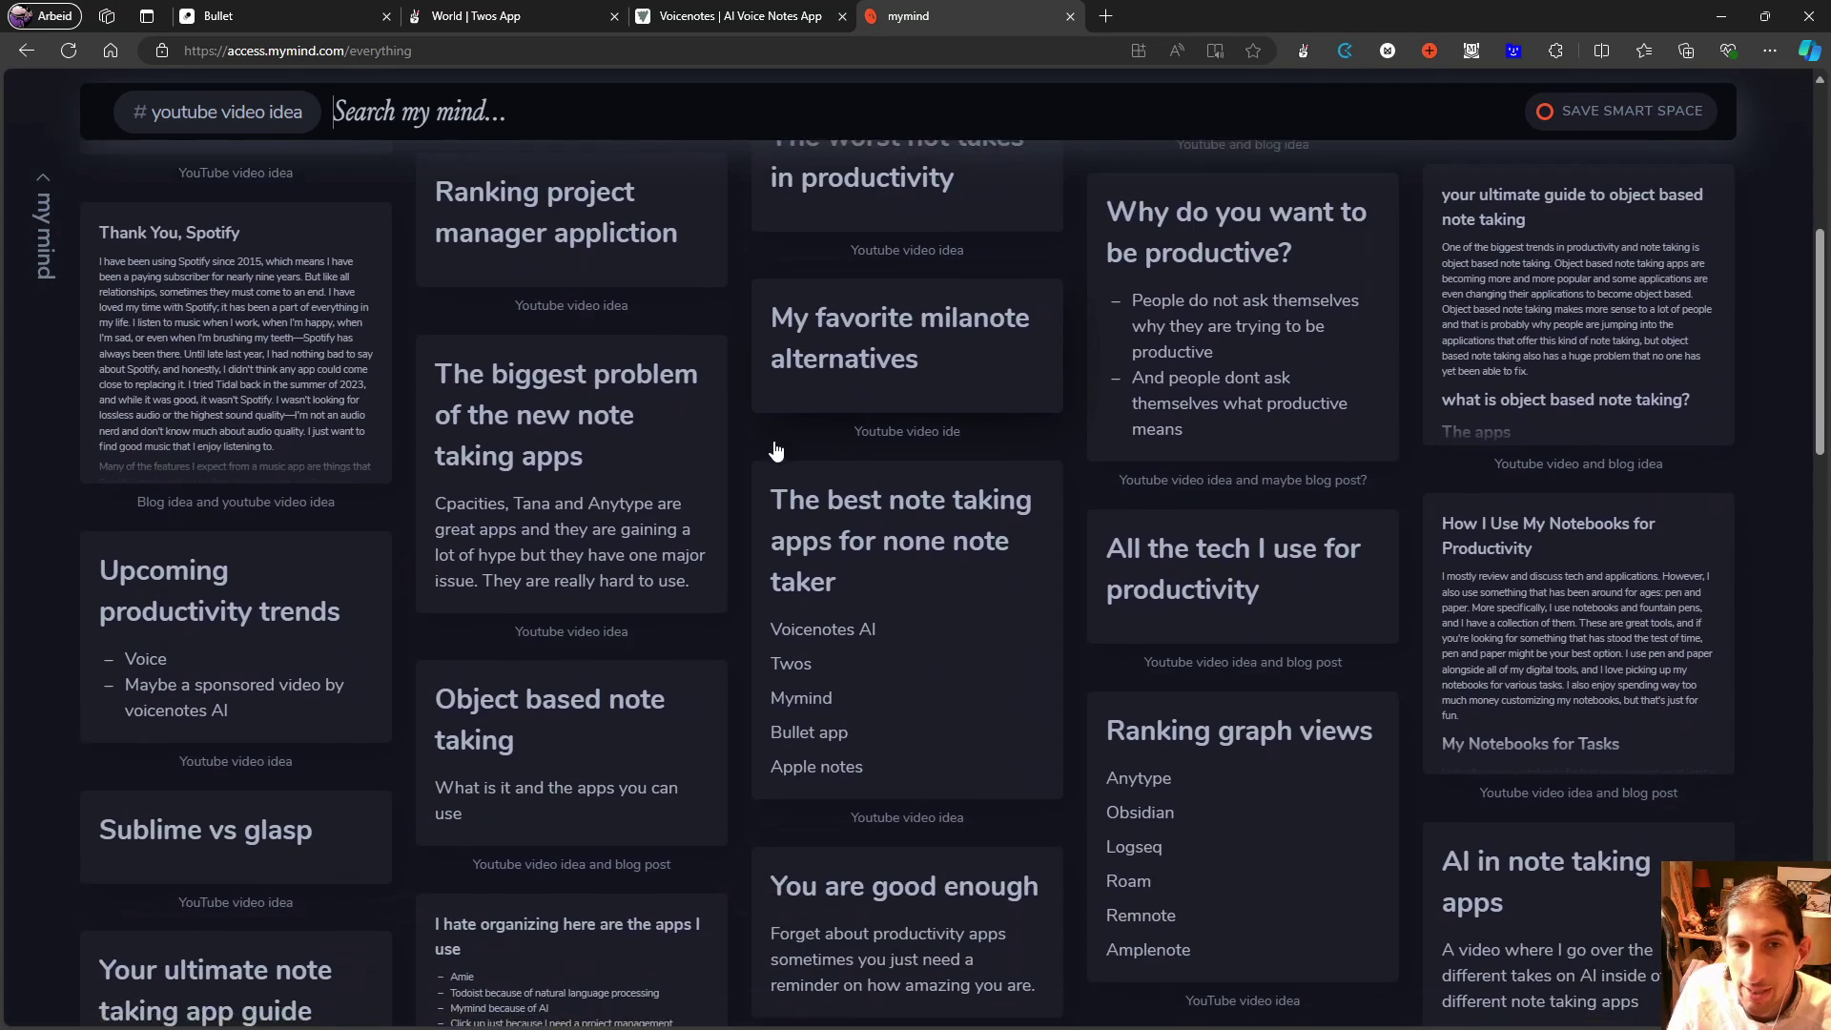
scroll(756, 436, "down", 8)
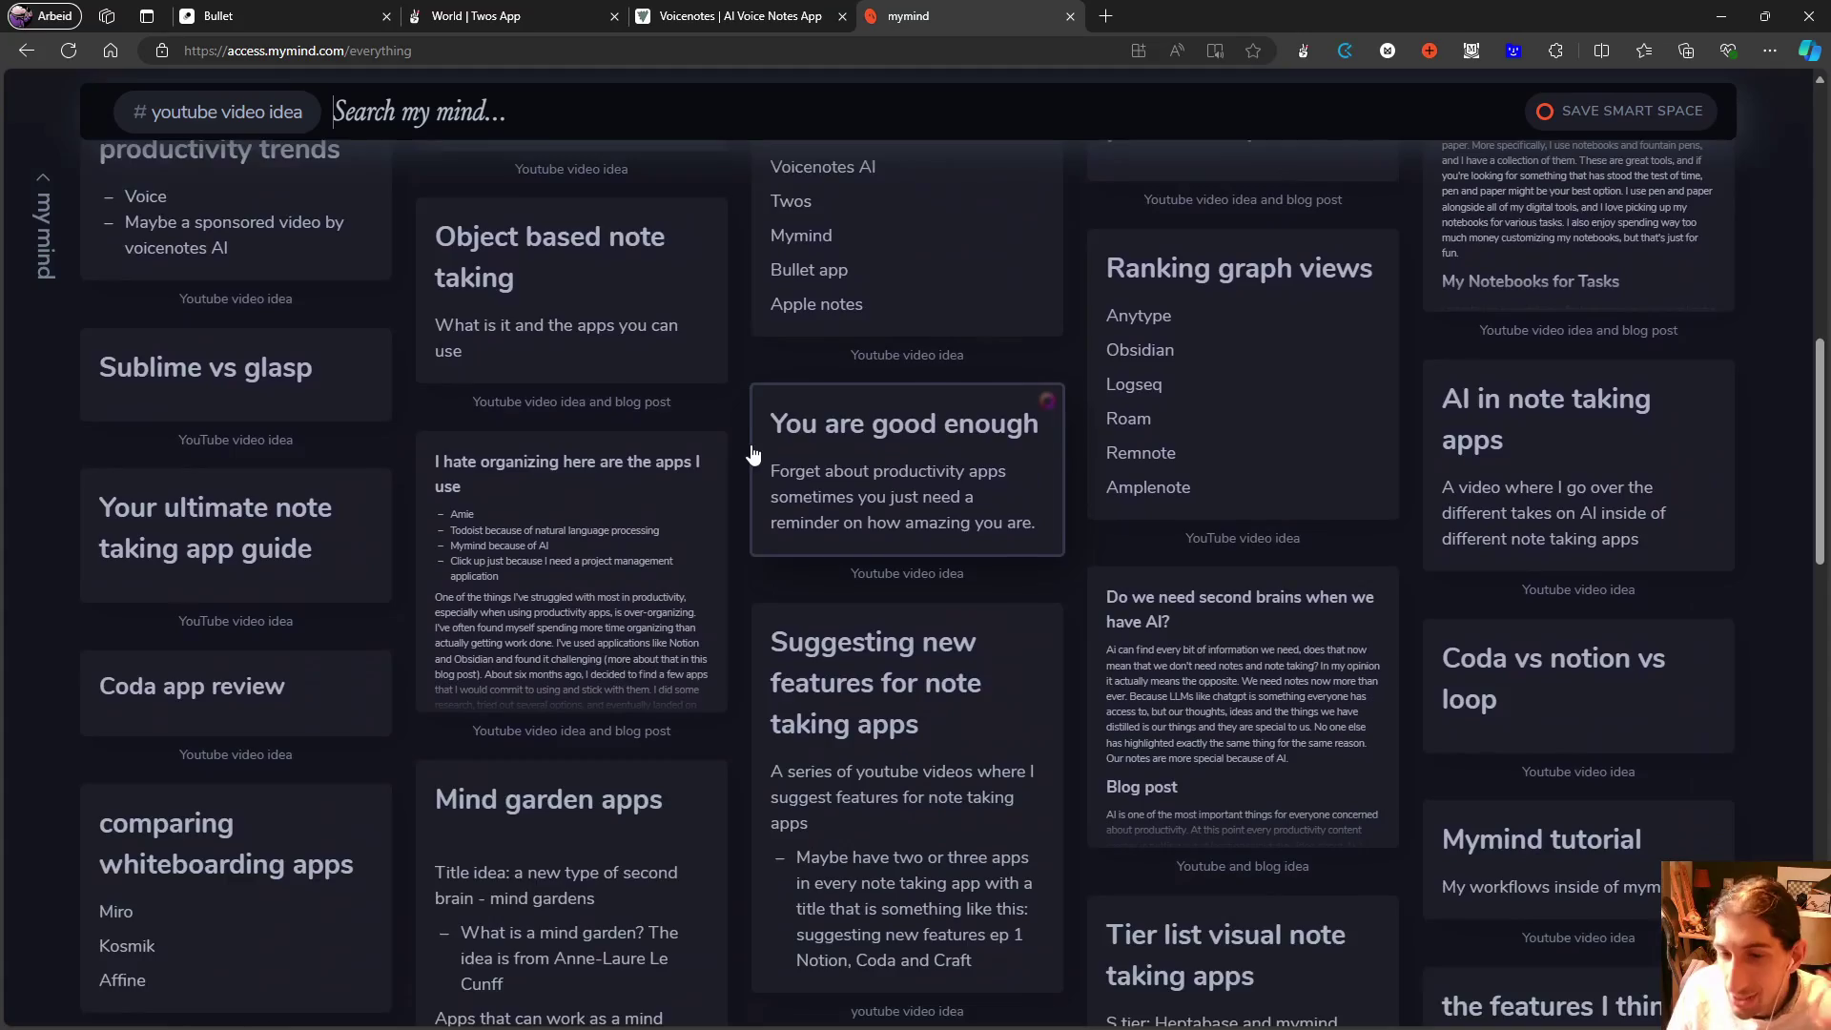
scroll(730, 415, "up", 5)
scroll(315, 124, "up", 10)
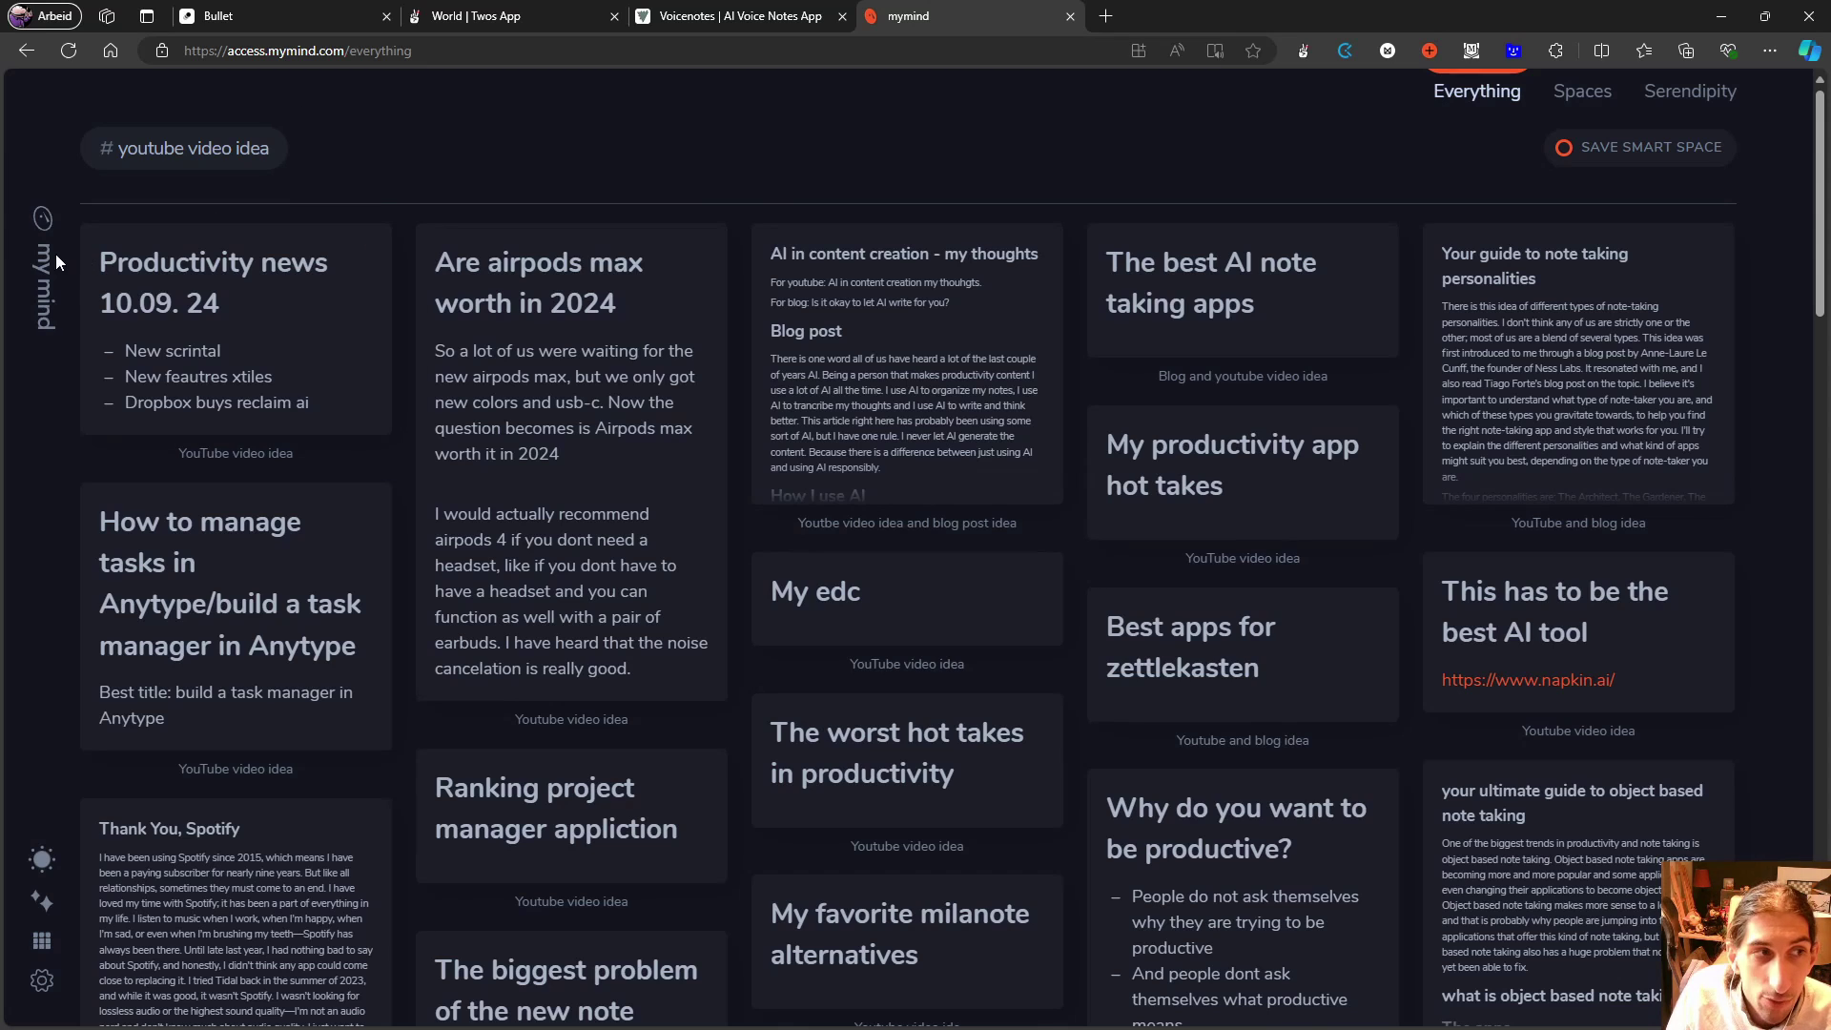
- Clear the tag filter and open the 'Everything, in time' image card
left_click(45, 316)
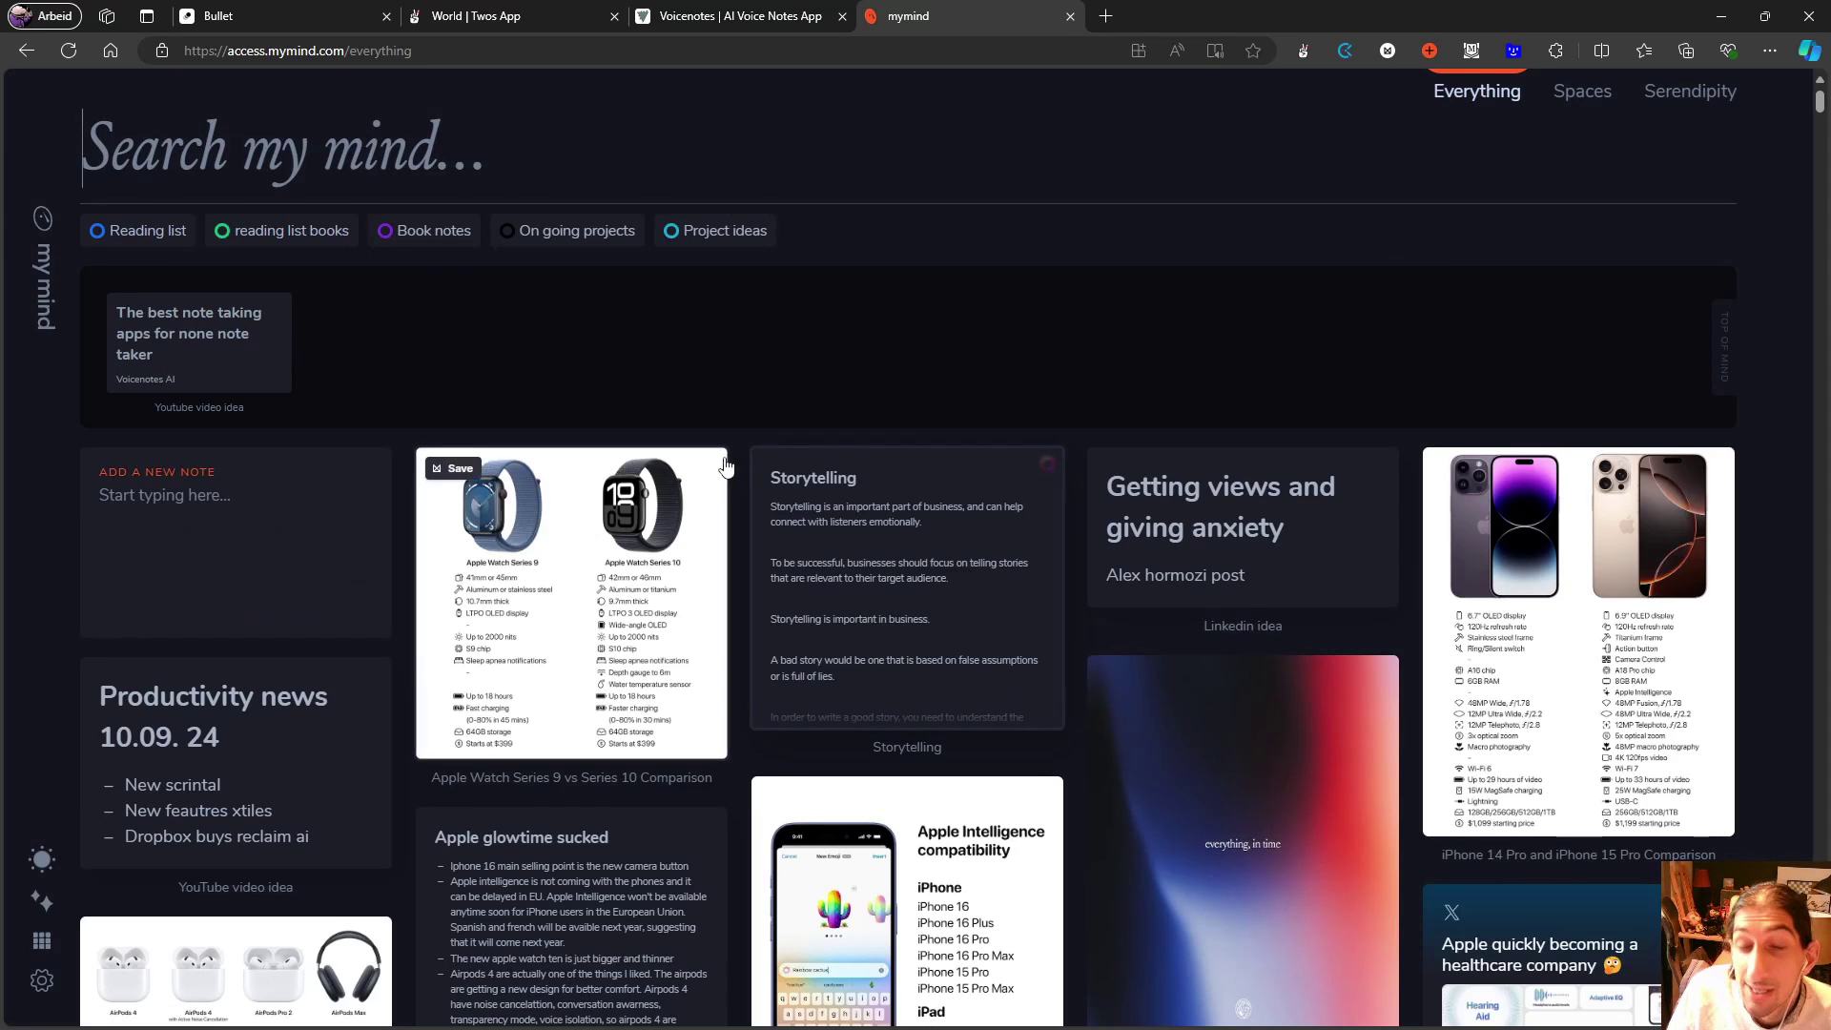
left_click(1195, 785)
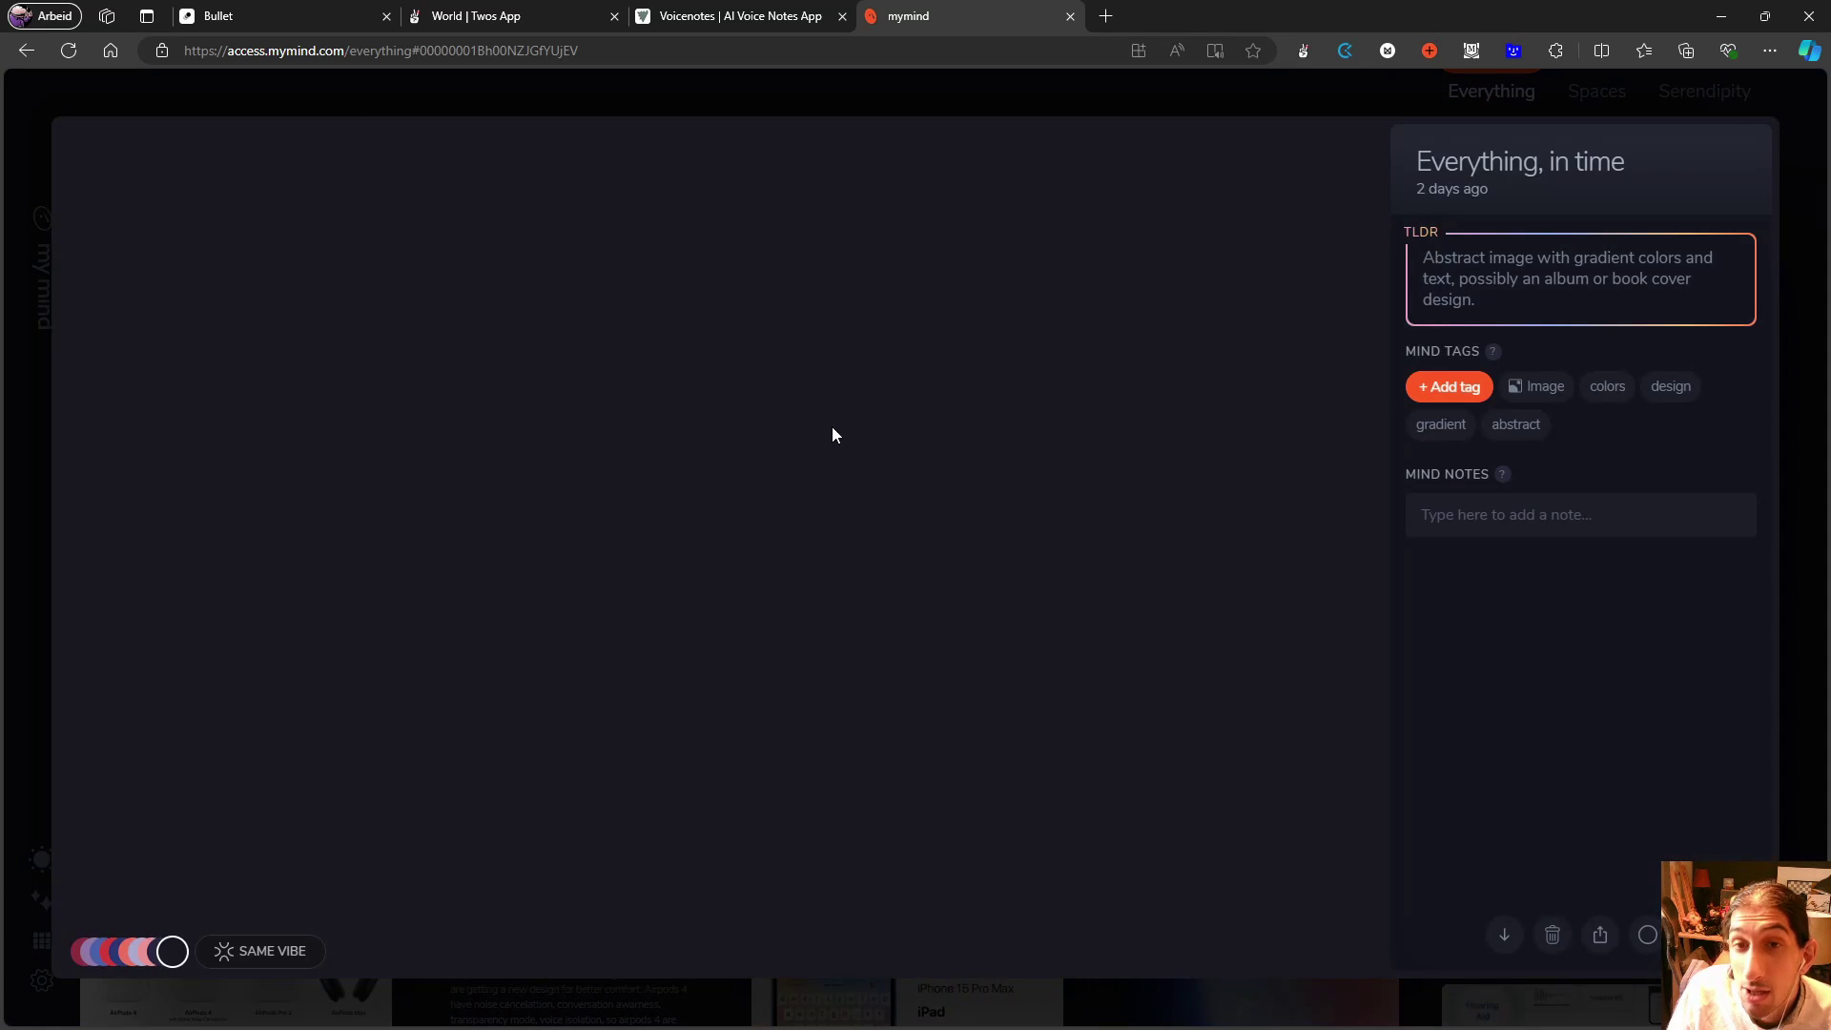